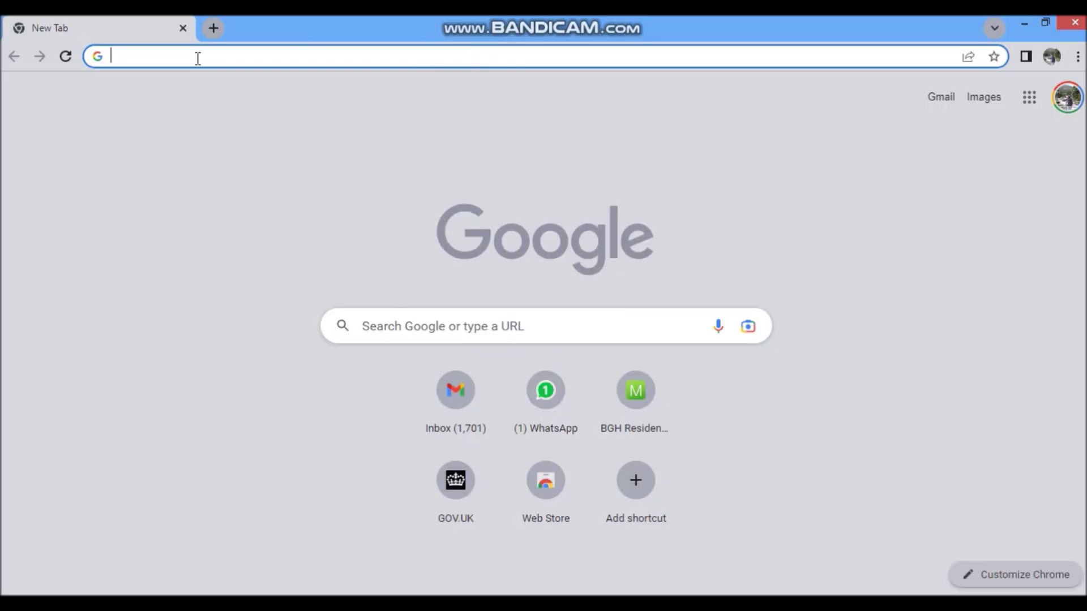
Step: Go to gov.uk/skilled-worker-visa and open the Skilled Worker visa overview page
{"action": "key", "text": "ctrl+v"}
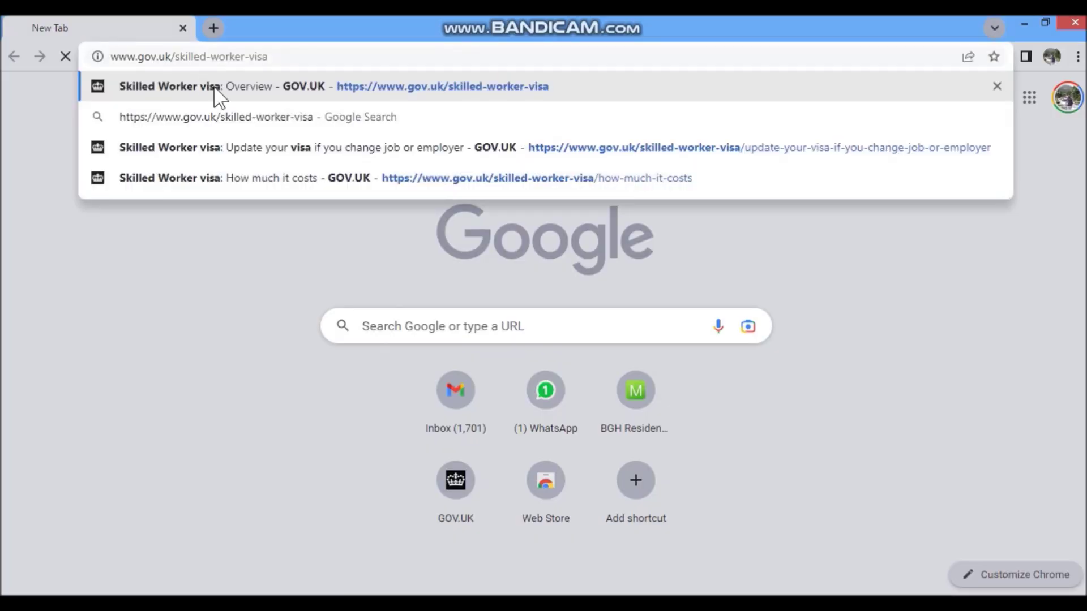
{"action": "left_click", "coordinate": [212, 86]}
{"action": "scroll", "coordinate": [153, 409], "scroll_direction": "down", "scroll_amount": 1}
{"action": "scroll", "coordinate": [339, 365], "scroll_direction": "down", "scroll_amount": 2}
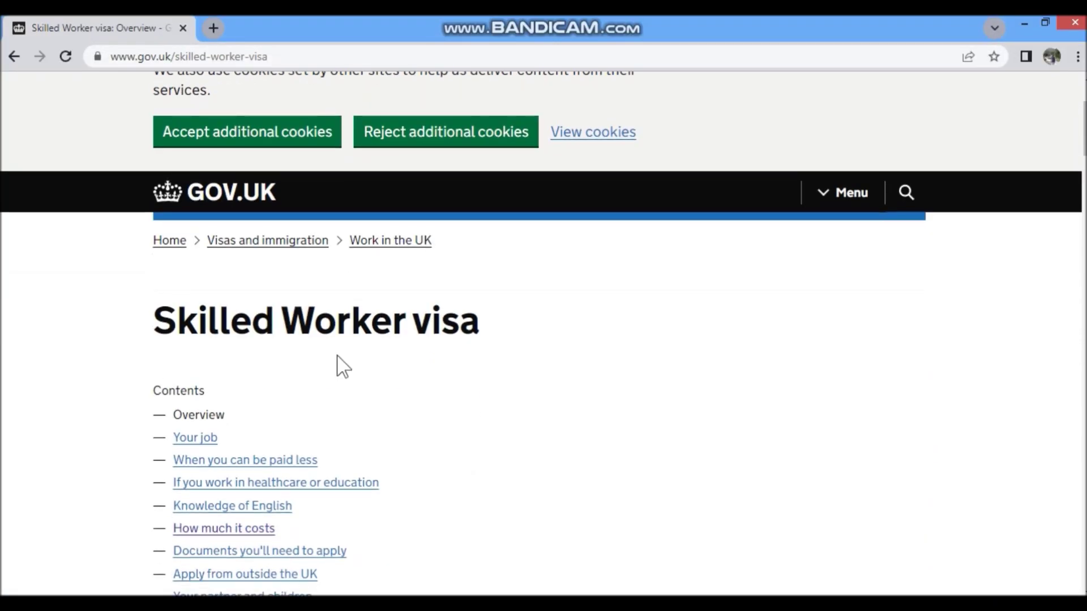
{"action": "left_click_drag", "start_coordinate": [176, 320], "coordinate": [460, 322]}
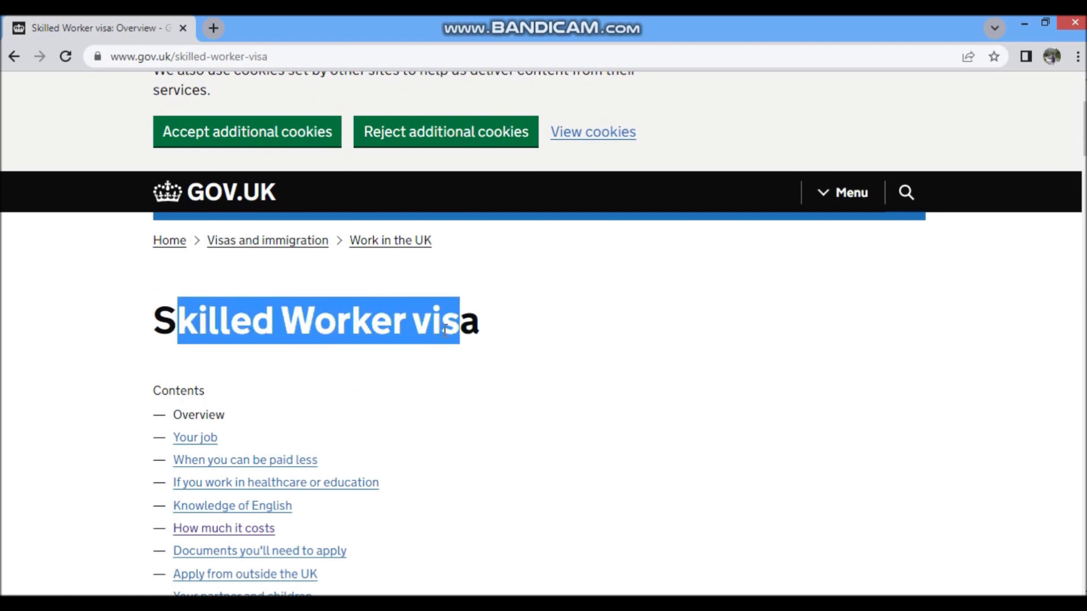
{"action": "scroll", "coordinate": [441, 340], "scroll_direction": "down", "scroll_amount": 3}
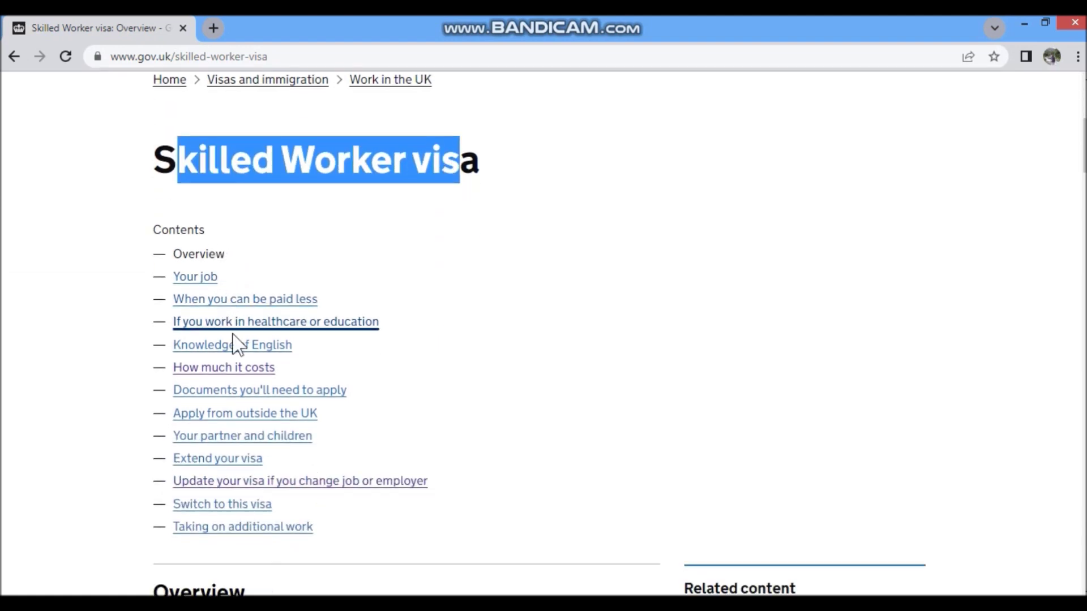
Step: Open the 'Update your visa if you change job or employer' guidance and start the application
{"action": "left_click", "coordinate": [258, 482]}
{"action": "scroll", "coordinate": [116, 460], "scroll_direction": "down", "scroll_amount": 10}
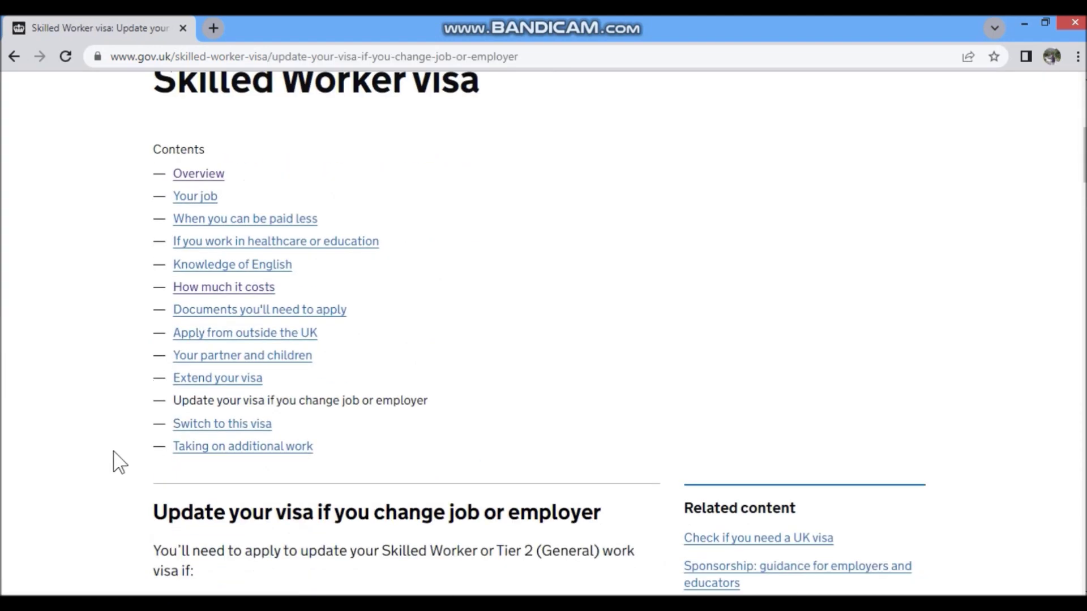
{"action": "left_click_drag", "start_coordinate": [153, 190], "coordinate": [601, 192]}
{"action": "scroll", "coordinate": [298, 235], "scroll_direction": "down", "scroll_amount": 9}
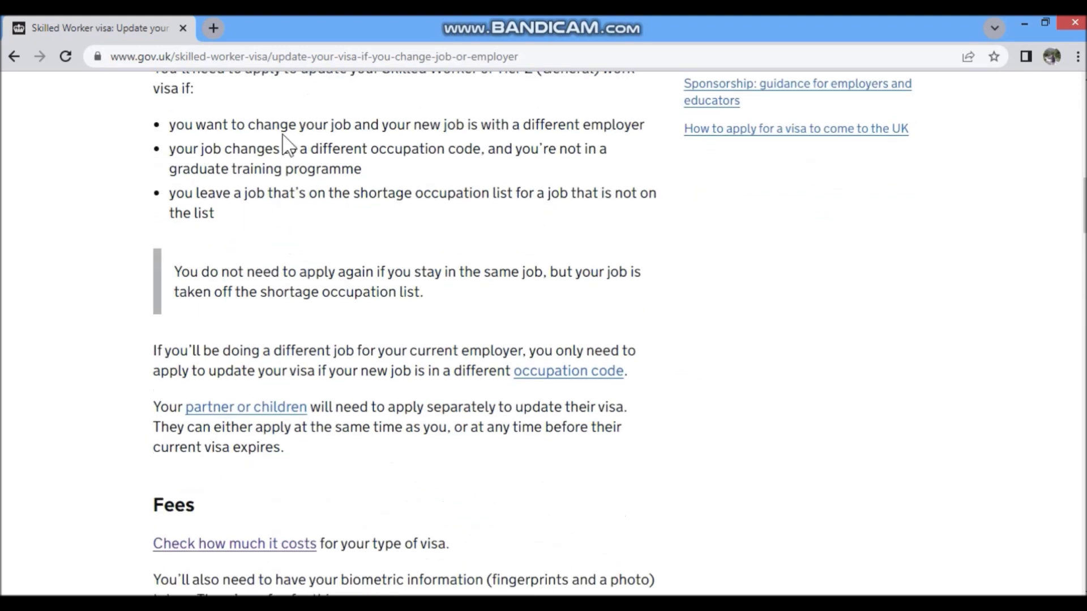
{"action": "scroll", "coordinate": [316, 403], "scroll_direction": "down", "scroll_amount": 20}
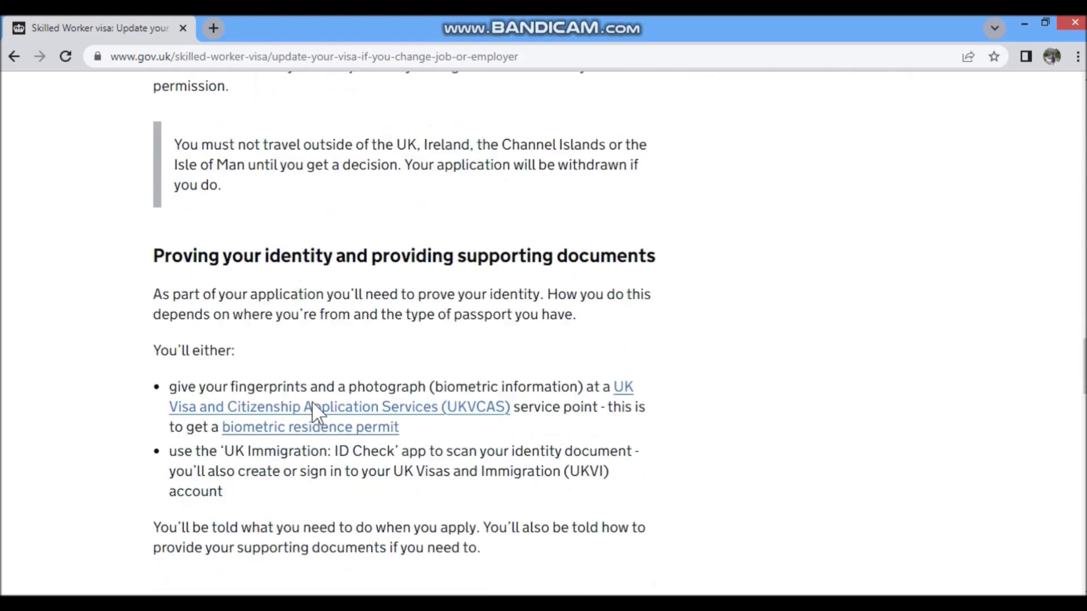
{"action": "left_click", "coordinate": [208, 348]}
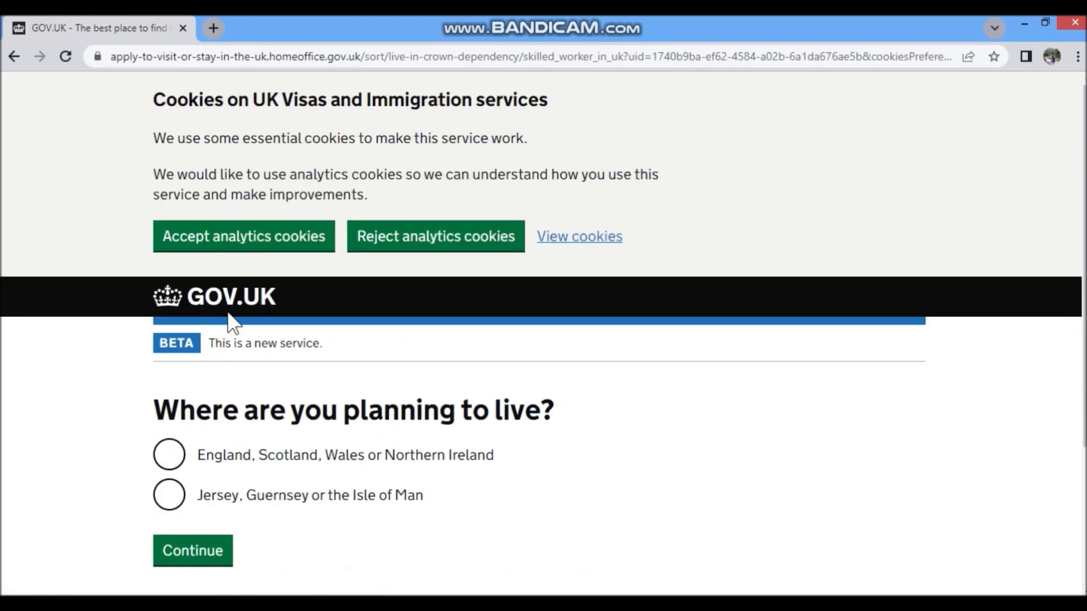
Step: Answer England, Scotland, Wales or Northern Ireland for residence and No to an EU passport
{"action": "scroll", "coordinate": [364, 289], "scroll_direction": "down", "scroll_amount": 3}
{"action": "left_click_drag", "start_coordinate": [153, 252], "coordinate": [417, 300]}
{"action": "left_click", "coordinate": [169, 294]}
{"action": "left_click", "coordinate": [192, 389]}
{"action": "scroll", "coordinate": [206, 339], "scroll_direction": "down", "scroll_amount": 3}
{"action": "left_click", "coordinate": [265, 313]}
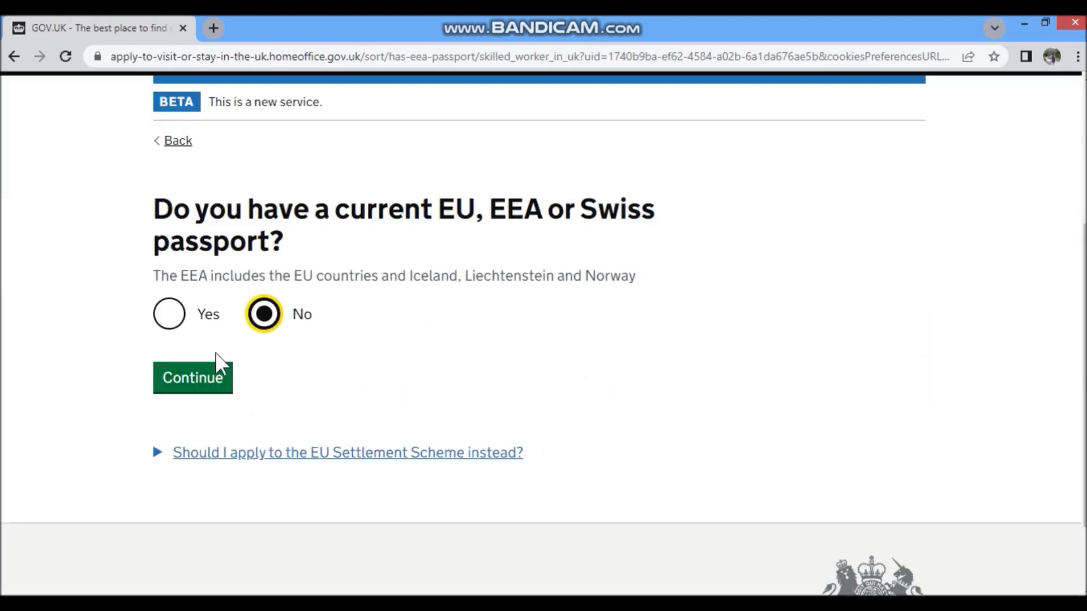
{"action": "left_click", "coordinate": [218, 376]}
Step: Answer Yes to holding a valid BRP and Yes to its name matching the passport
{"action": "scroll", "coordinate": [127, 361], "scroll_direction": "down", "scroll_amount": 4}
{"action": "left_click_drag", "start_coordinate": [146, 211], "coordinate": [478, 249]}
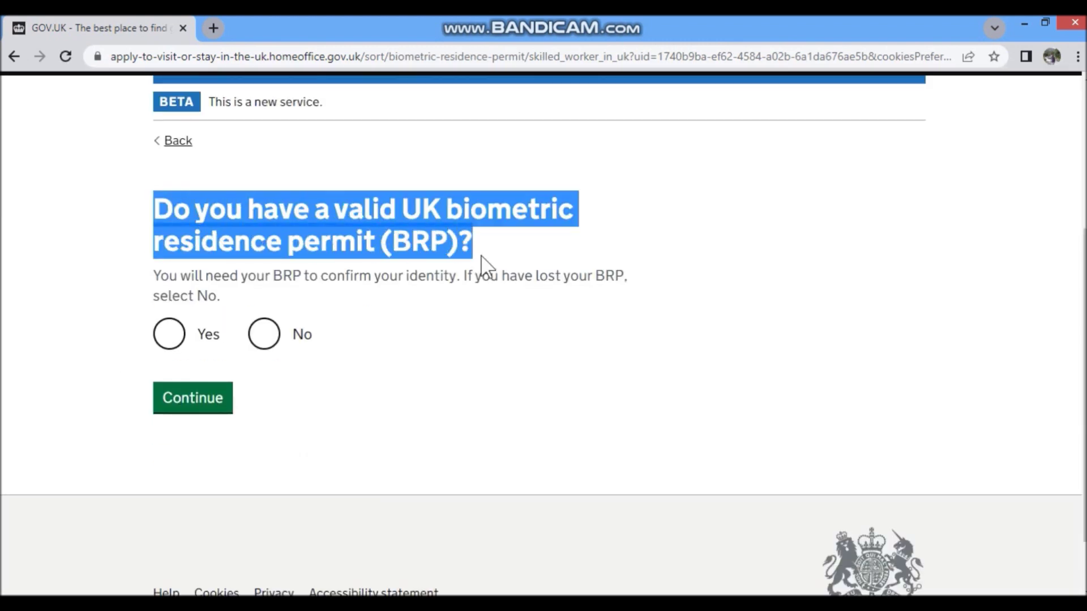
{"action": "left_click", "coordinate": [189, 339]}
{"action": "left_click", "coordinate": [202, 403]}
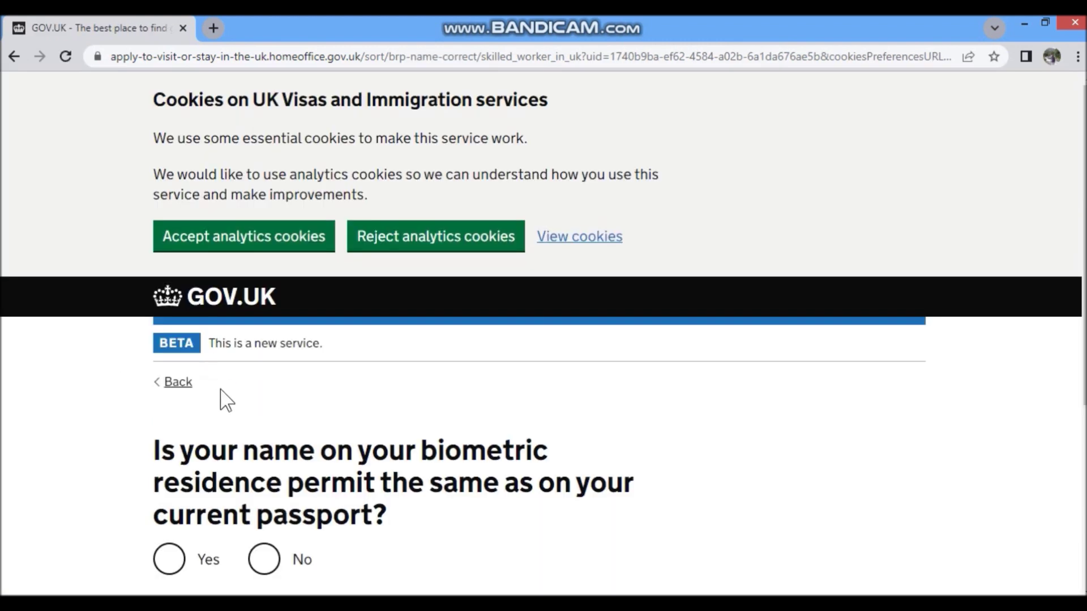
{"action": "scroll", "coordinate": [218, 400], "scroll_direction": "down", "scroll_amount": 4}
{"action": "left_click_drag", "start_coordinate": [163, 209], "coordinate": [432, 276]}
{"action": "left_click", "coordinate": [164, 324]}
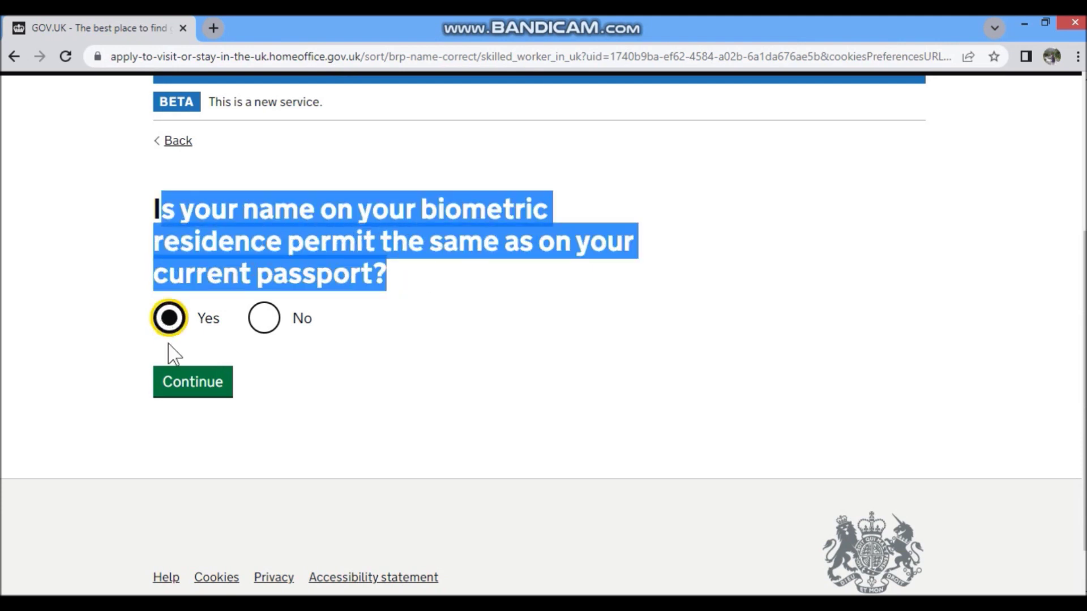
{"action": "left_click", "coordinate": [188, 390]}
Step: Review the 'Check you can use the app' phone and NFC requirements and continue
{"action": "scroll", "coordinate": [136, 388], "scroll_direction": "down", "scroll_amount": 5}
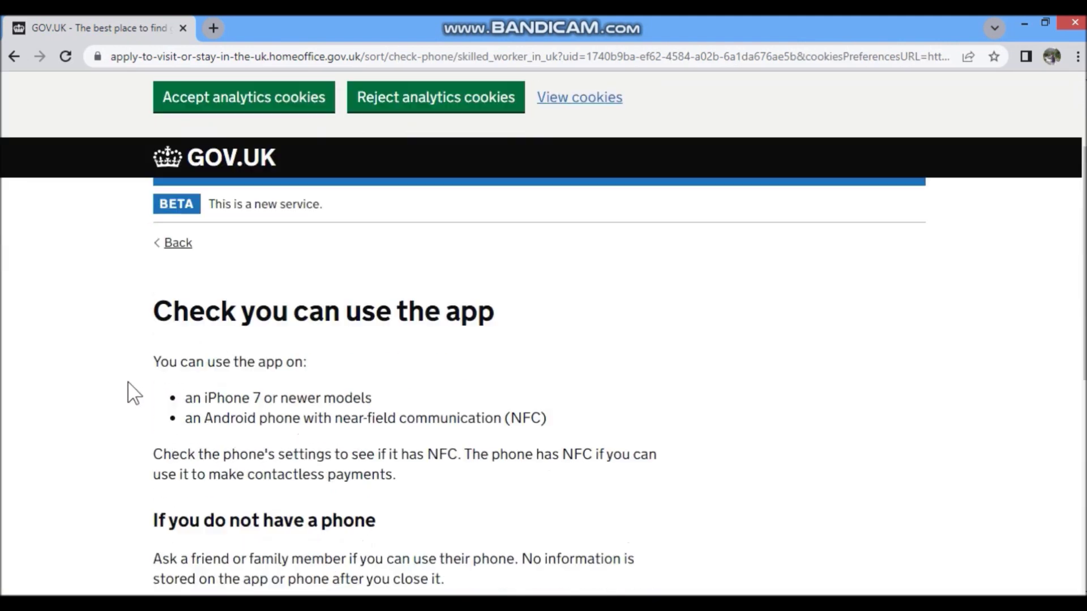
{"action": "left_click_drag", "start_coordinate": [162, 207], "coordinate": [508, 204]}
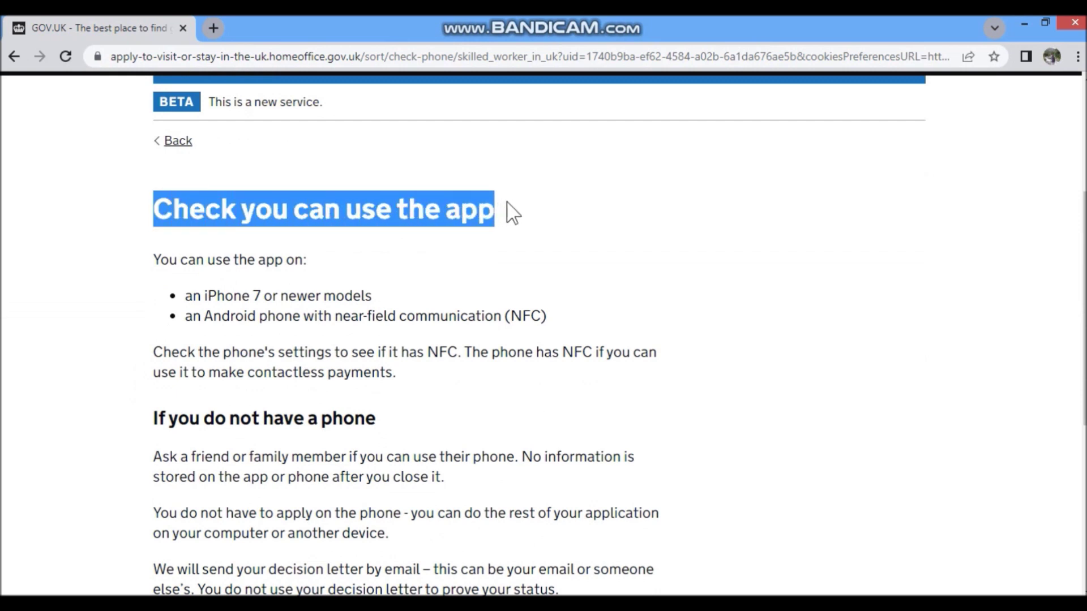
{"action": "scroll", "coordinate": [176, 255], "scroll_direction": "down", "scroll_amount": 1}
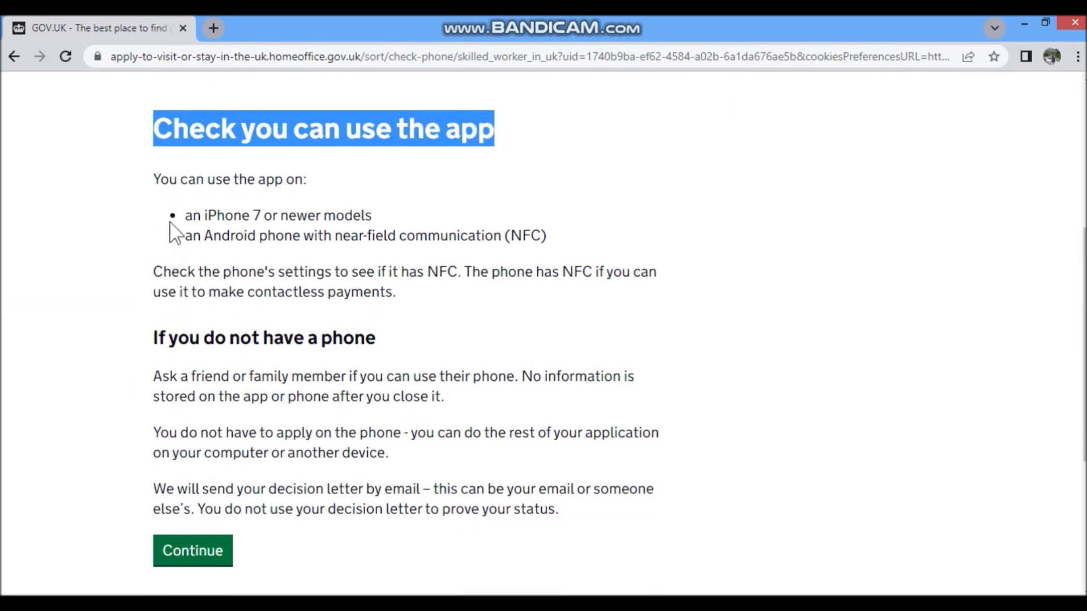
{"action": "left_click_drag", "start_coordinate": [206, 223], "coordinate": [264, 245]}
{"action": "left_click_drag", "start_coordinate": [157, 272], "coordinate": [428, 297]}
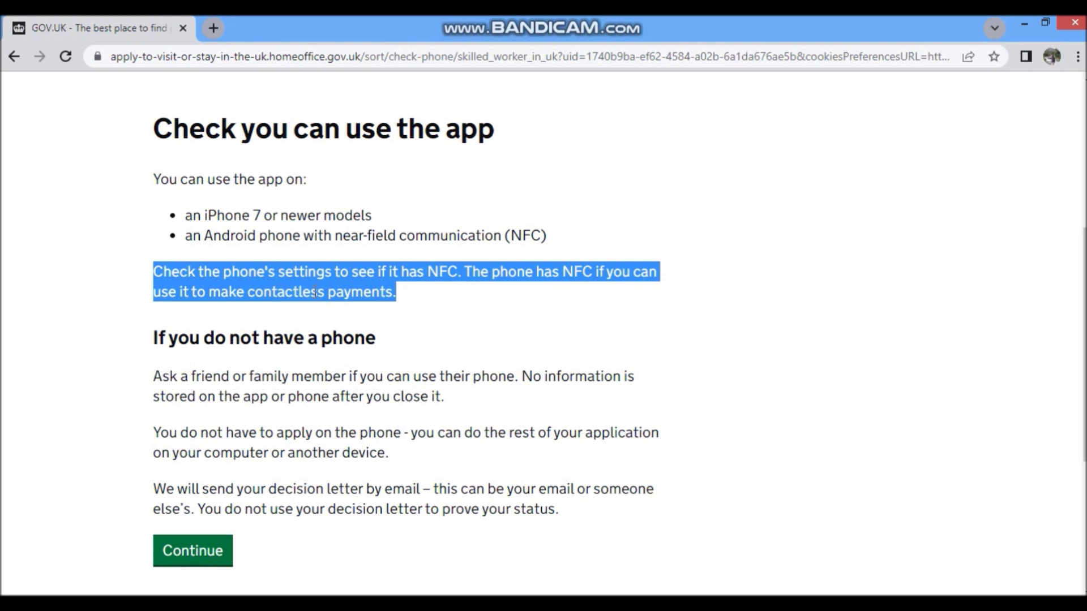
{"action": "scroll", "coordinate": [277, 334], "scroll_direction": "down", "scroll_amount": 1}
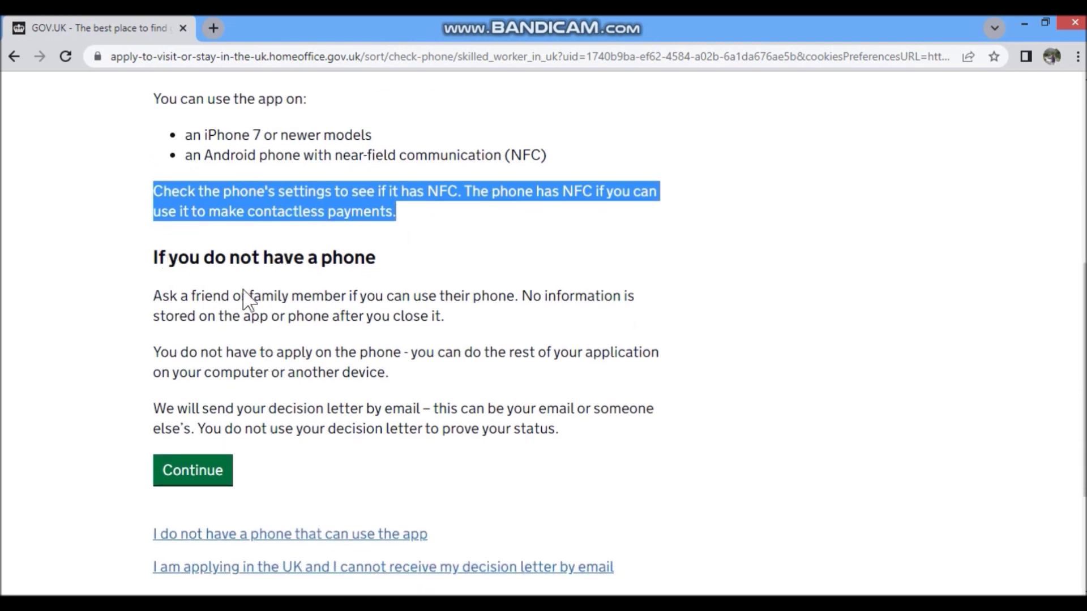
{"action": "scroll", "coordinate": [162, 348], "scroll_direction": "up", "scroll_amount": 1}
{"action": "left_click_drag", "start_coordinate": [162, 131], "coordinate": [502, 132]}
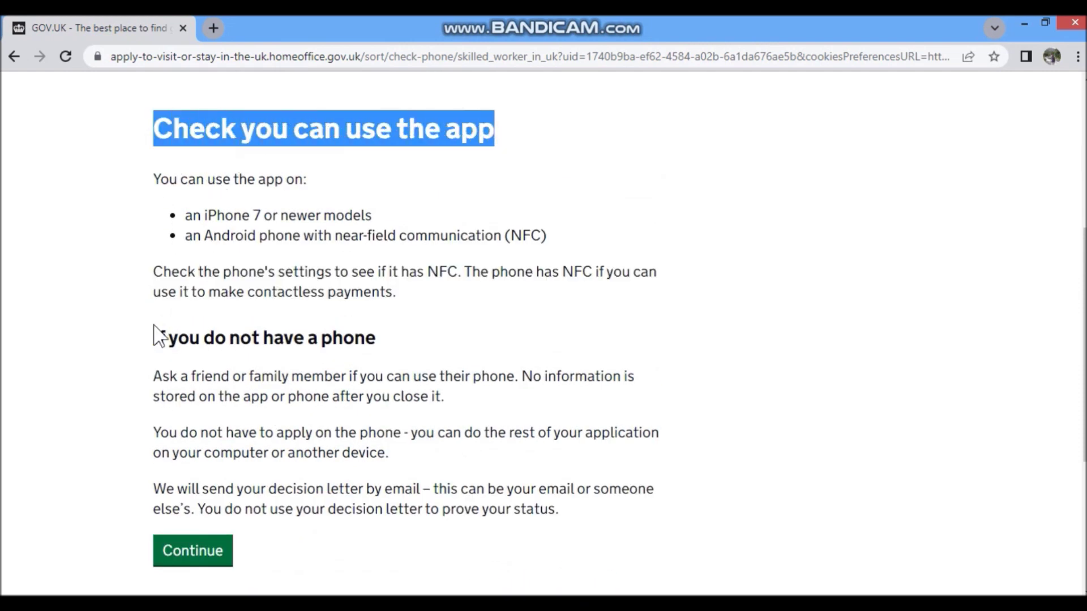
{"action": "left_click", "coordinate": [169, 275]}
{"action": "scroll", "coordinate": [126, 407], "scroll_direction": "down", "scroll_amount": 2}
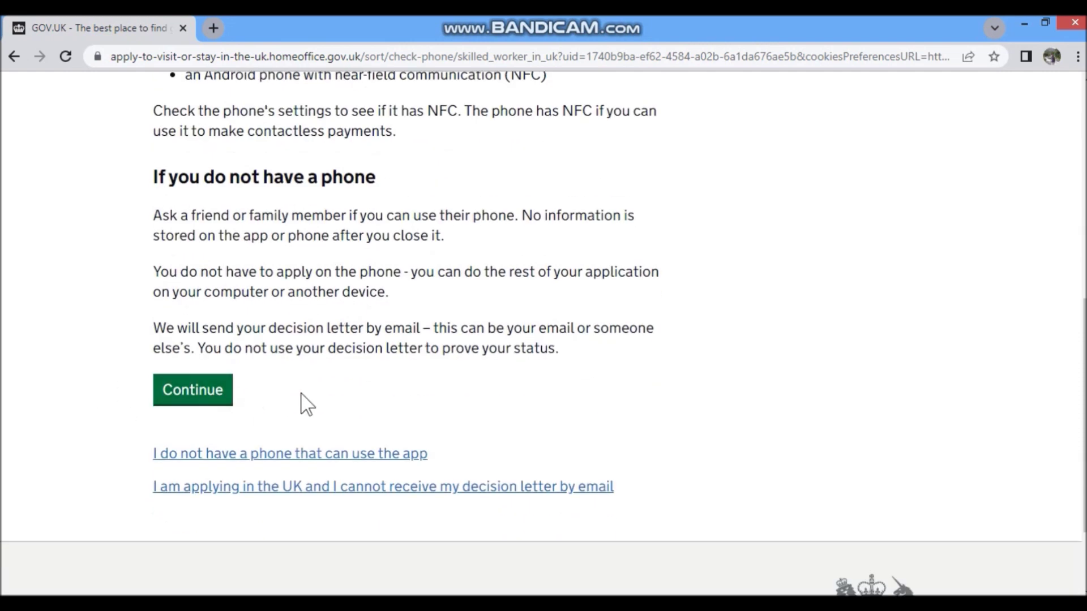
{"action": "left_click", "coordinate": [214, 391]}
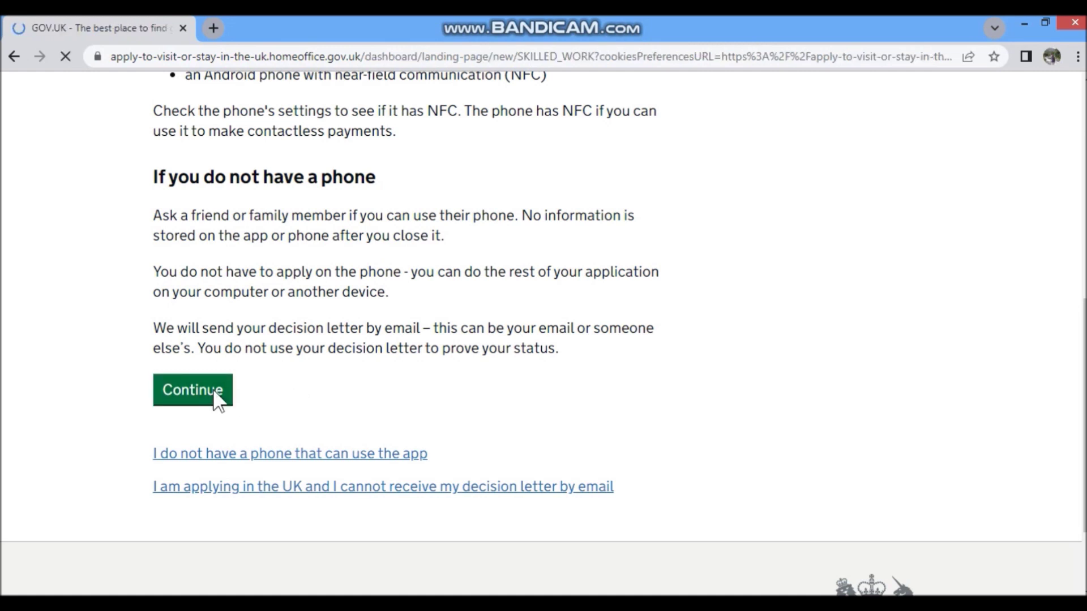
Step: Read why an account is needed and what it can be used for
{"action": "scroll", "coordinate": [150, 181], "scroll_direction": "down", "scroll_amount": 4}
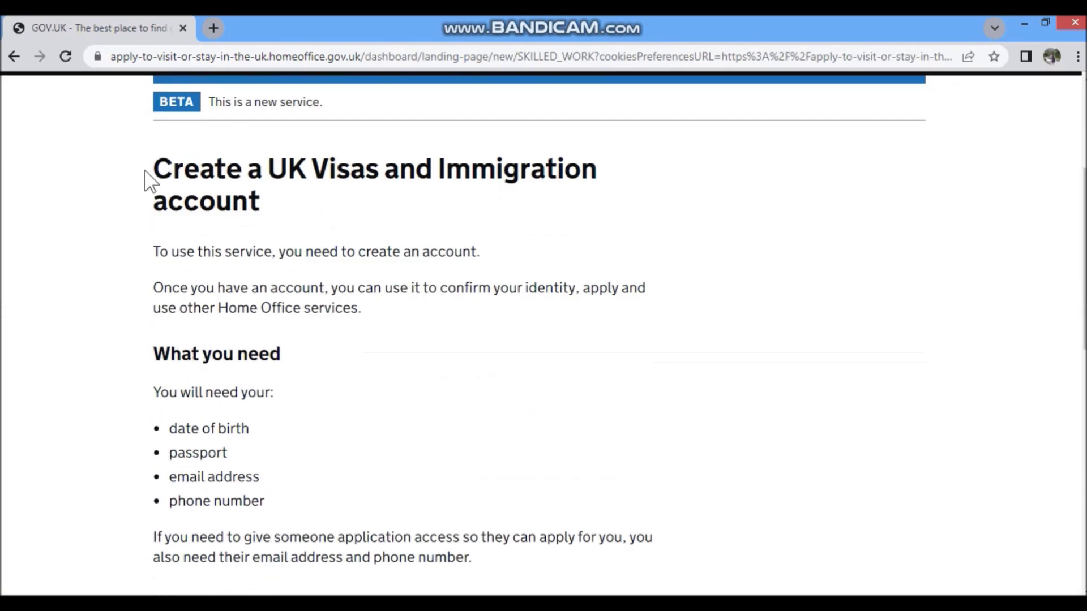
{"action": "left_click_drag", "start_coordinate": [154, 164], "coordinate": [270, 211]}
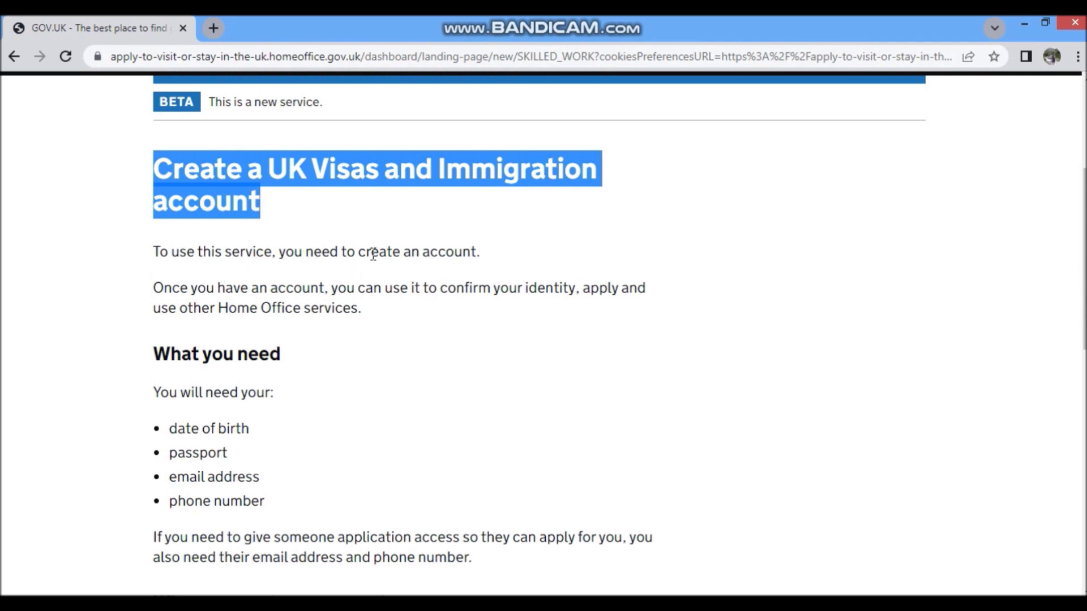
{"action": "left_click_drag", "start_coordinate": [366, 252], "coordinate": [437, 252]}
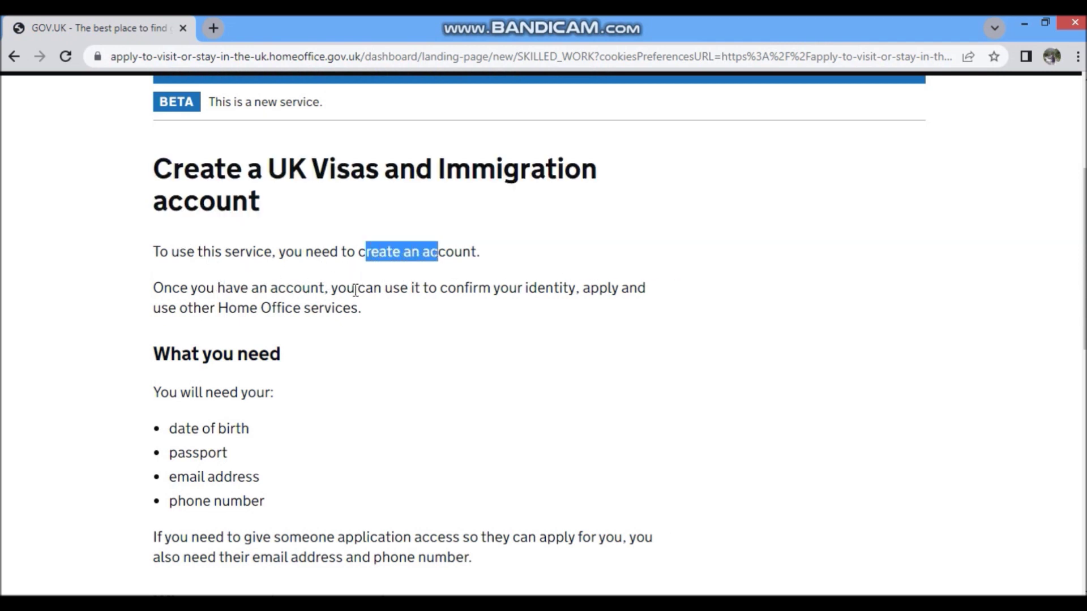
{"action": "left_click_drag", "start_coordinate": [401, 292], "coordinate": [610, 291]}
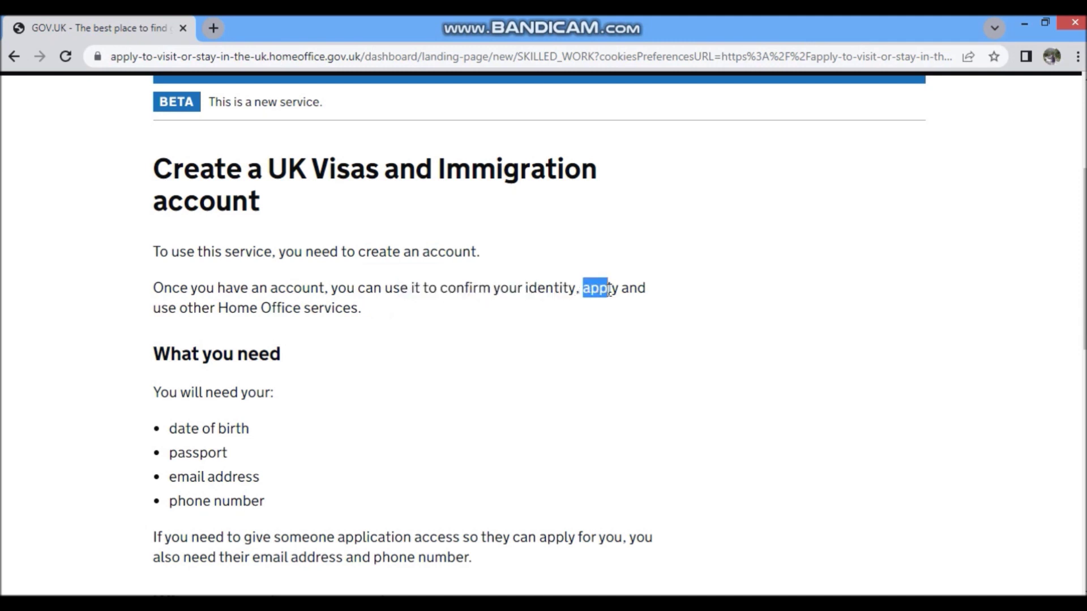
{"action": "left_click_drag", "start_coordinate": [163, 307], "coordinate": [282, 353]}
{"action": "scroll", "coordinate": [303, 330], "scroll_direction": "down", "scroll_amount": 3}
{"action": "left_click", "coordinate": [277, 226]}
Step: Review the items needed for an account and choose 'Create an account'
{"action": "left_click_drag", "start_coordinate": [182, 291], "coordinate": [253, 340]}
{"action": "left_click", "coordinate": [250, 392]}
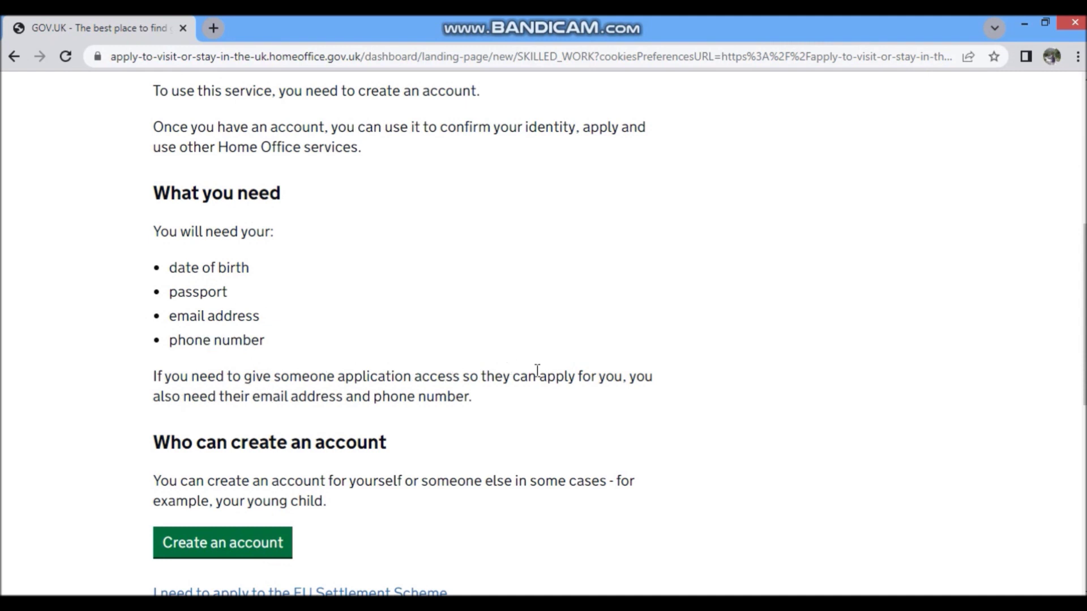
{"action": "scroll", "coordinate": [514, 405], "scroll_direction": "down", "scroll_amount": 2}
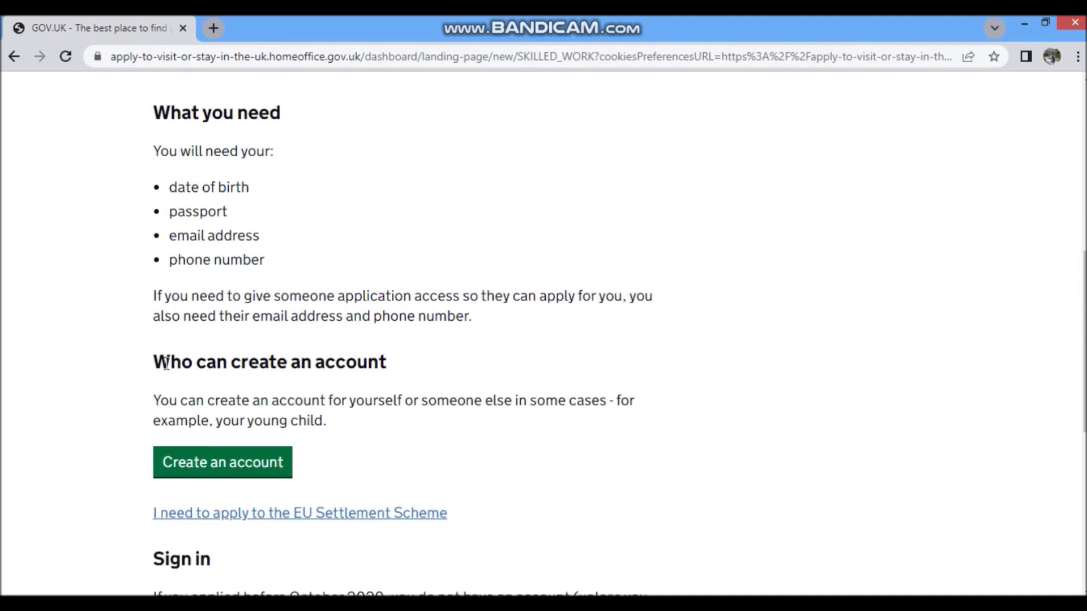
{"action": "left_click_drag", "start_coordinate": [166, 363], "coordinate": [387, 365]}
{"action": "scroll", "coordinate": [215, 481], "scroll_direction": "down", "scroll_amount": 3}
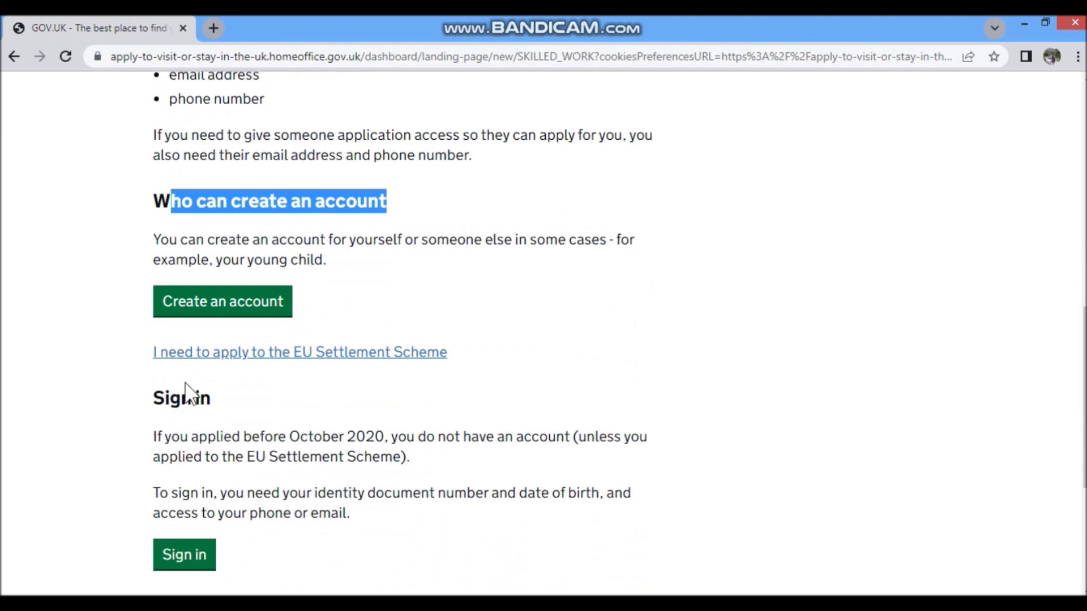
{"action": "left_click", "coordinate": [239, 310]}
{"action": "scroll", "coordinate": [274, 342], "scroll_direction": "down", "scroll_amount": 4}
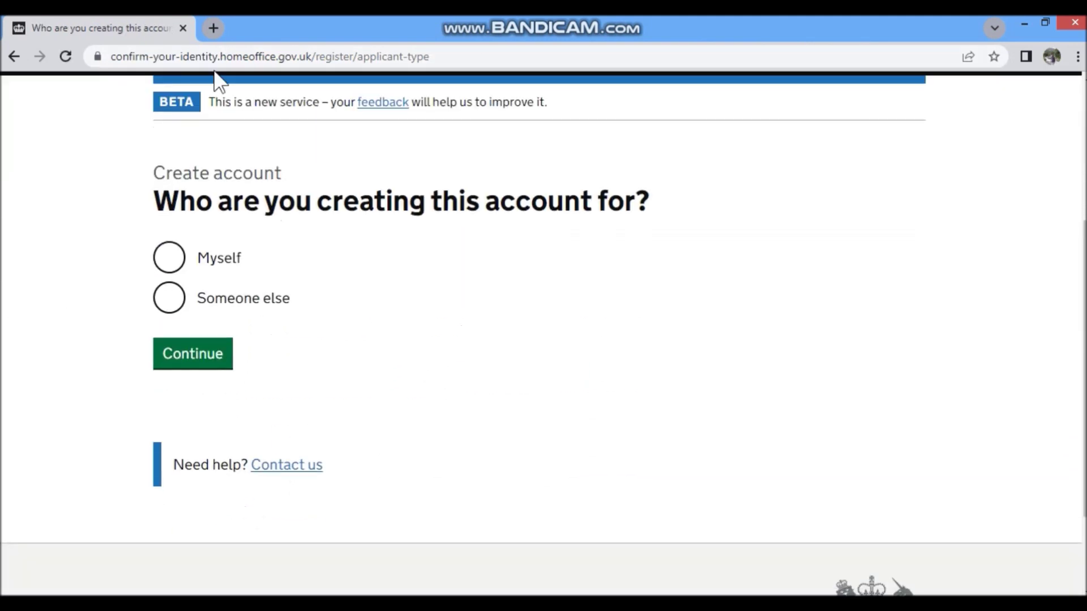
Step: Create the account for Myself with Pakistan - PAK as the nationality
{"action": "left_click_drag", "start_coordinate": [219, 210], "coordinate": [633, 211]}
{"action": "left_click", "coordinate": [182, 265]}
{"action": "left_click", "coordinate": [196, 359]}
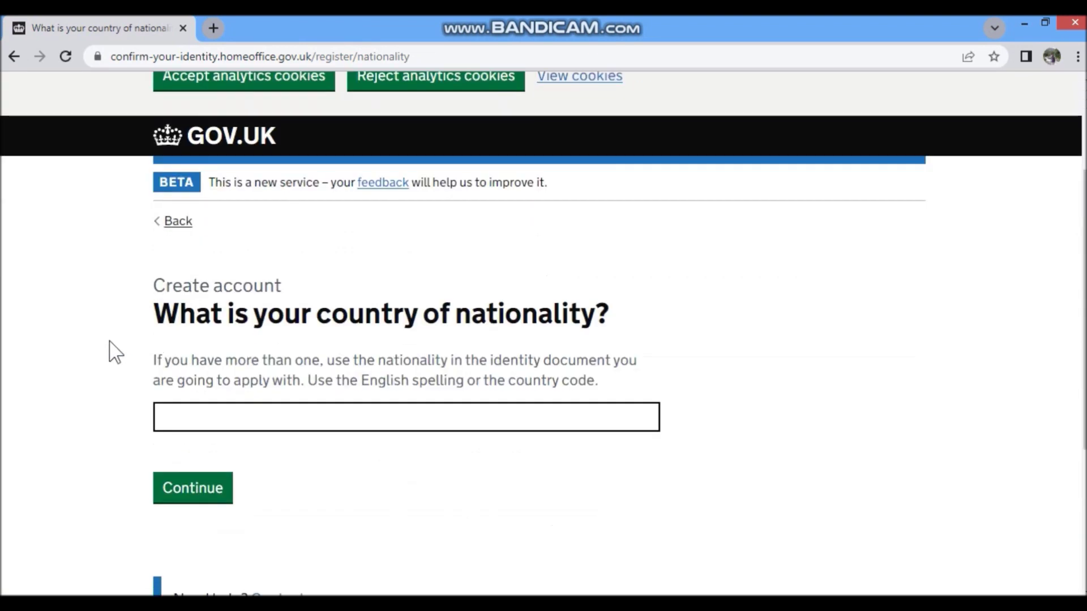
{"action": "scroll", "coordinate": [170, 362], "scroll_direction": "down", "scroll_amount": 2}
{"action": "left_click", "coordinate": [226, 337]}
{"action": "type", "text": "pakis"}
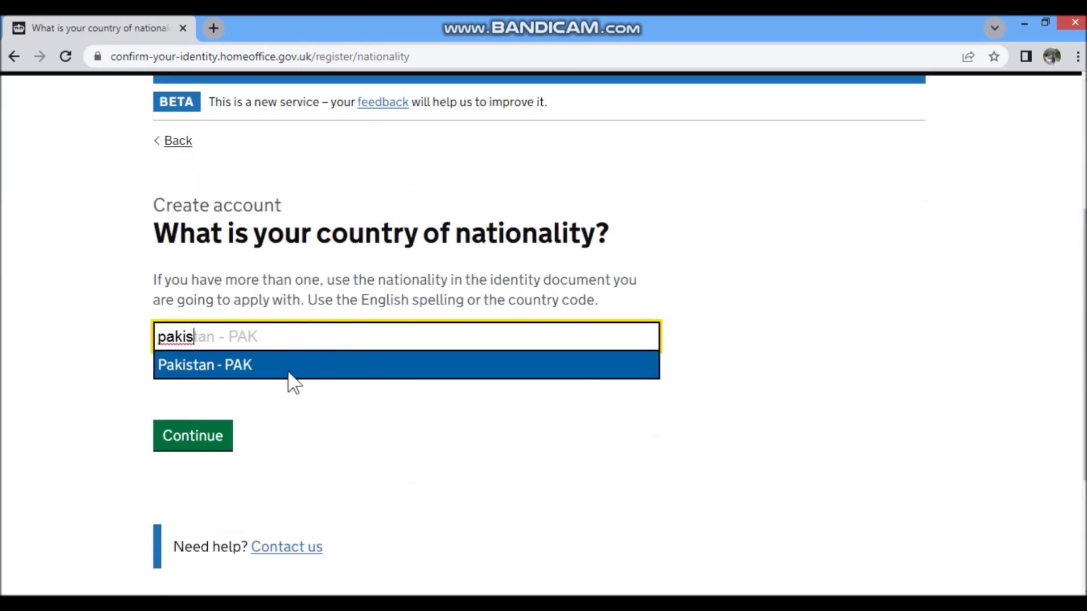
{"action": "left_click", "coordinate": [288, 367]}
{"action": "left_click", "coordinate": [184, 418]}
Step: Get past the biometric residence permit, date of birth and name pages to email verification
{"action": "scroll", "coordinate": [170, 419], "scroll_direction": "down", "scroll_amount": 3}
{"action": "scroll", "coordinate": [164, 407], "scroll_direction": "down", "scroll_amount": 3}
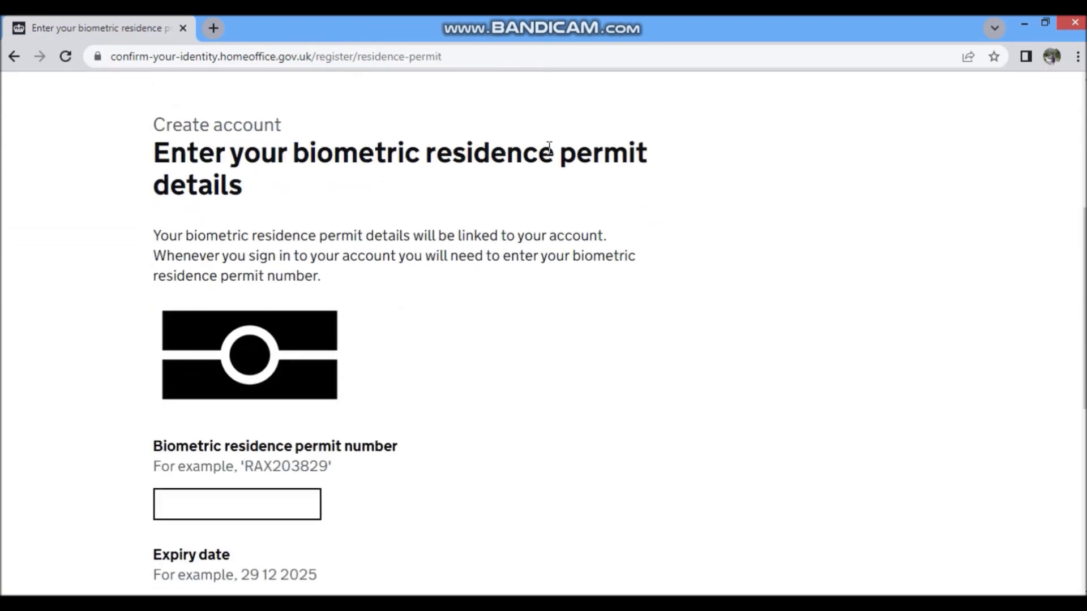
{"action": "left_click_drag", "start_coordinate": [159, 153], "coordinate": [249, 195]}
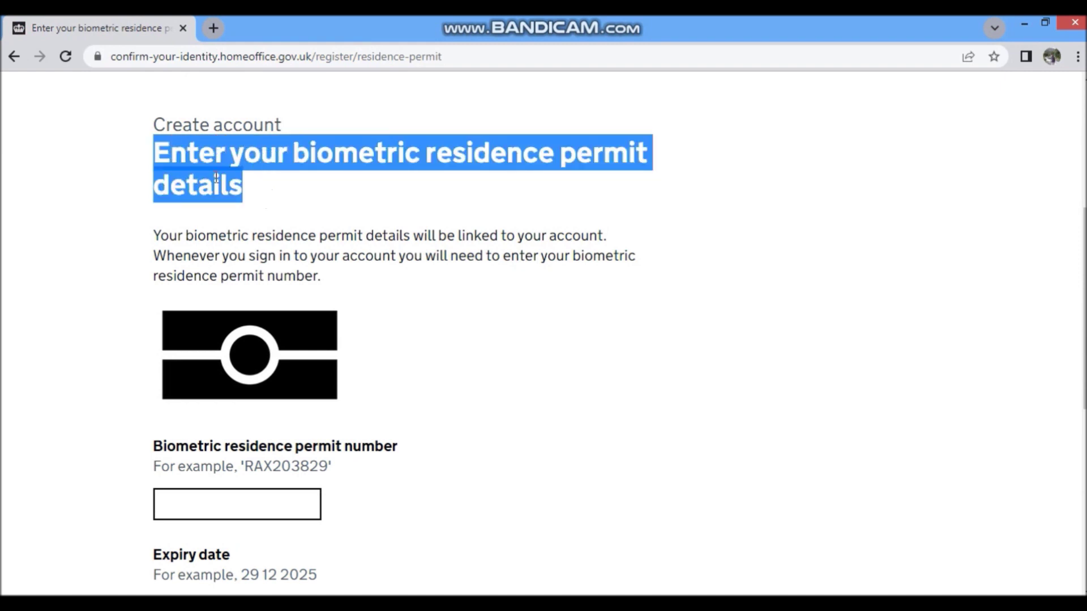
{"action": "scroll", "coordinate": [195, 271], "scroll_direction": "down", "scroll_amount": 3}
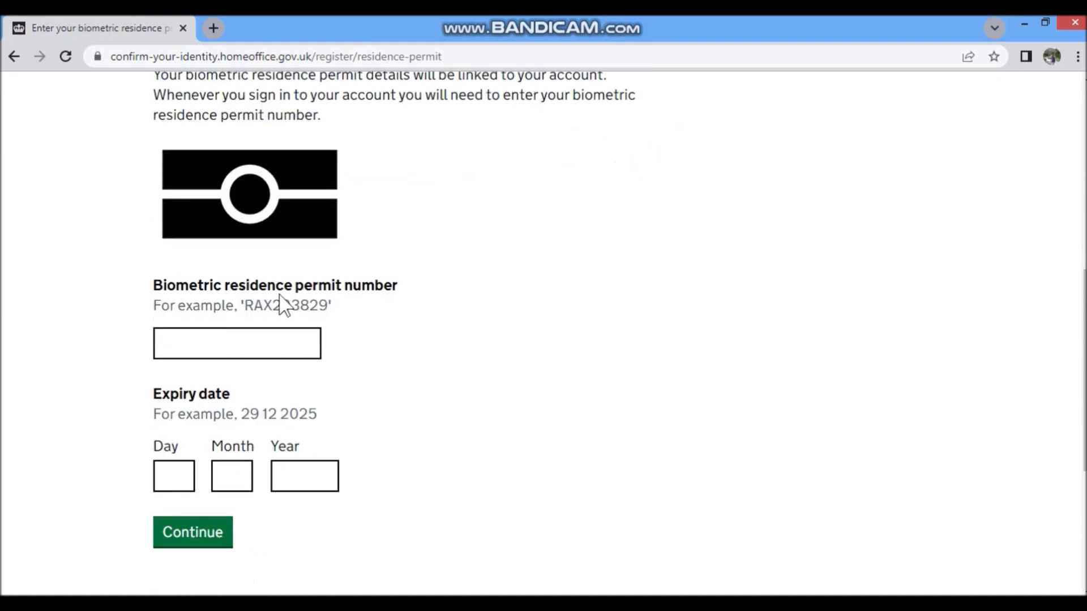
{"action": "left_click", "coordinate": [213, 537]}
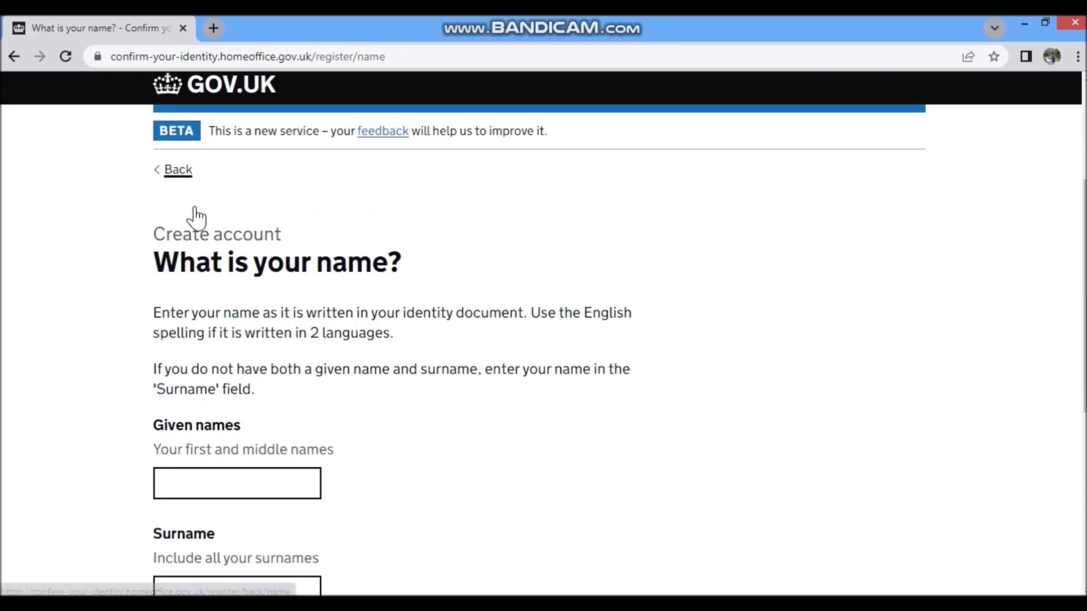
{"action": "scroll", "coordinate": [187, 238], "scroll_direction": "down", "scroll_amount": 3}
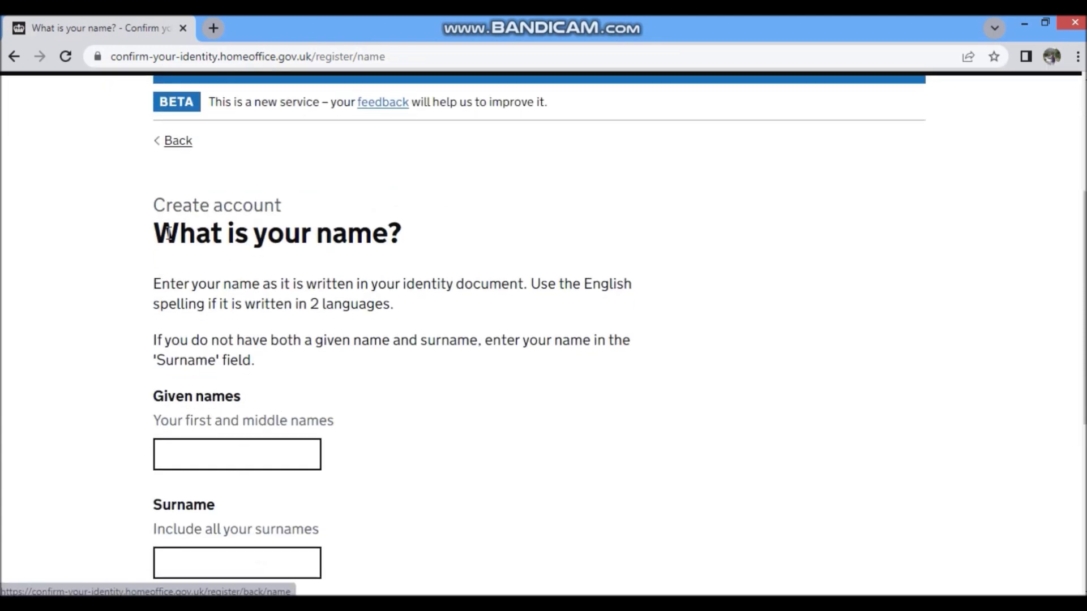
{"action": "scroll", "coordinate": [194, 388], "scroll_direction": "down", "scroll_amount": 1}
{"action": "scroll", "coordinate": [214, 310], "scroll_direction": "up", "scroll_amount": 2}
{"action": "scroll", "coordinate": [220, 345], "scroll_direction": "down", "scroll_amount": 1}
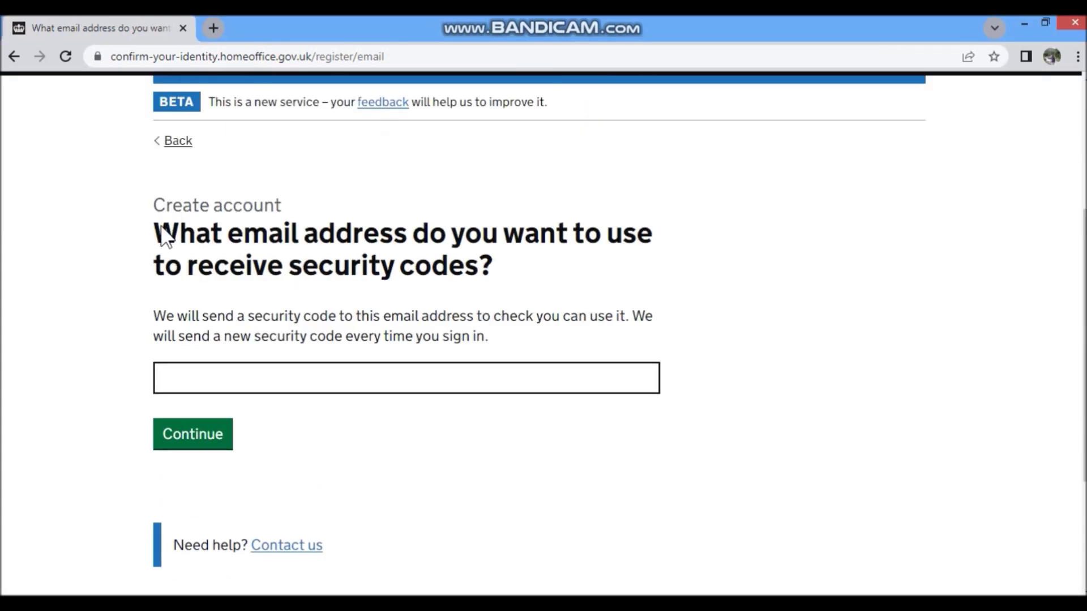
{"action": "left_click_drag", "start_coordinate": [160, 230], "coordinate": [469, 297]}
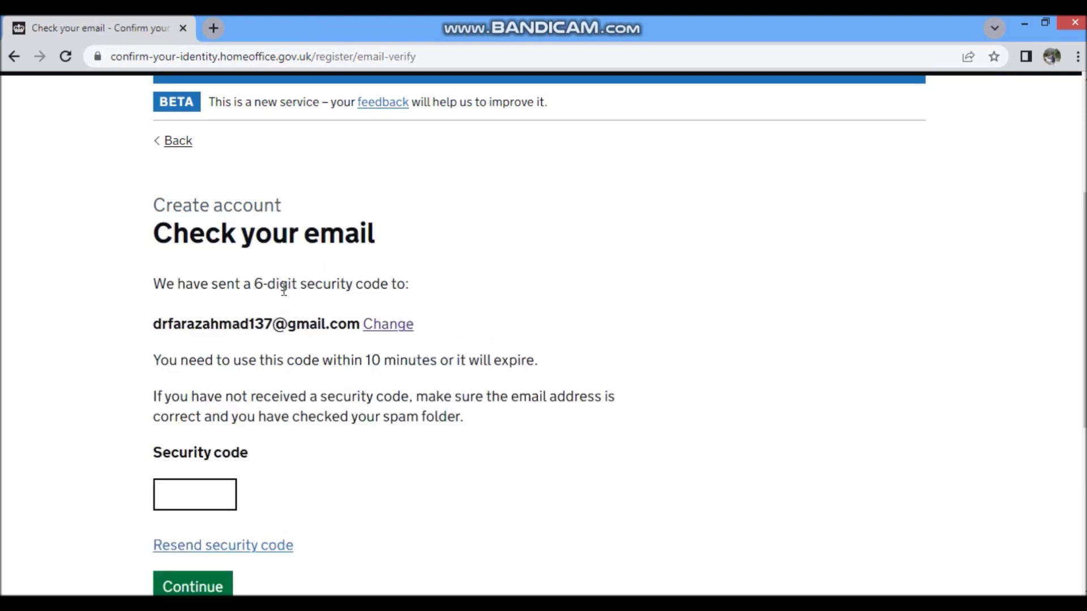
Step: Enter the emailed security code, then the mobile phone number
{"action": "left_click_drag", "start_coordinate": [168, 229], "coordinate": [403, 249]}
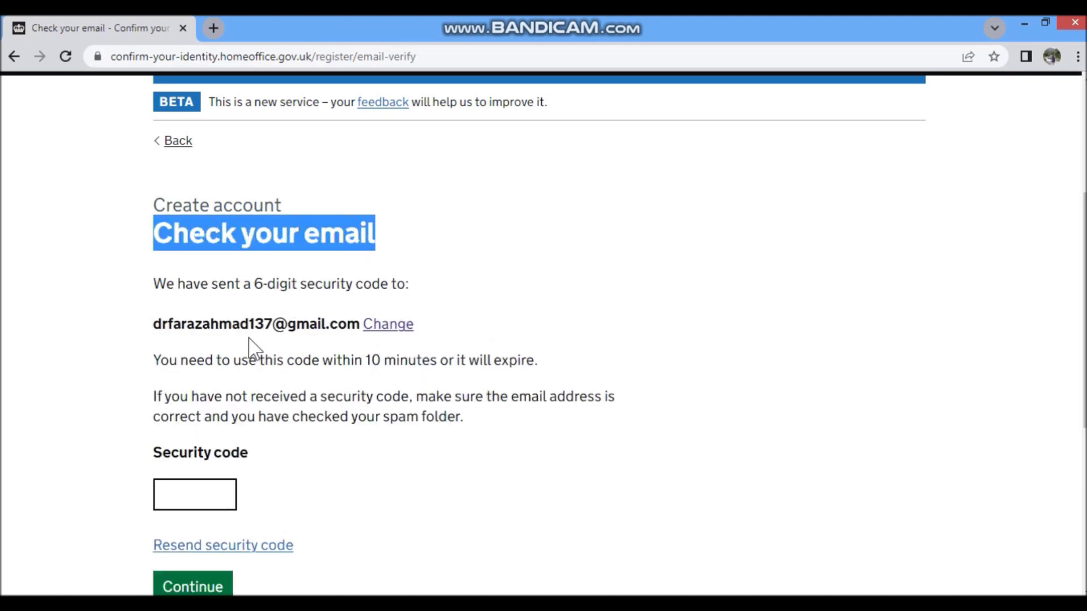
{"action": "scroll", "coordinate": [136, 374], "scroll_direction": "down", "scroll_amount": 3}
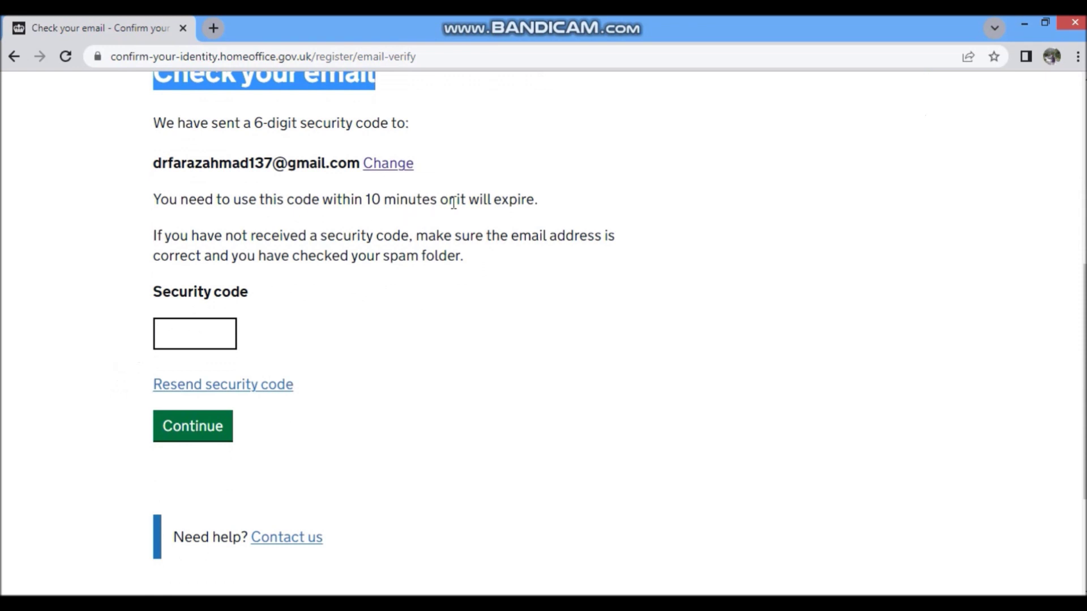
{"action": "left_click", "coordinate": [188, 332]}
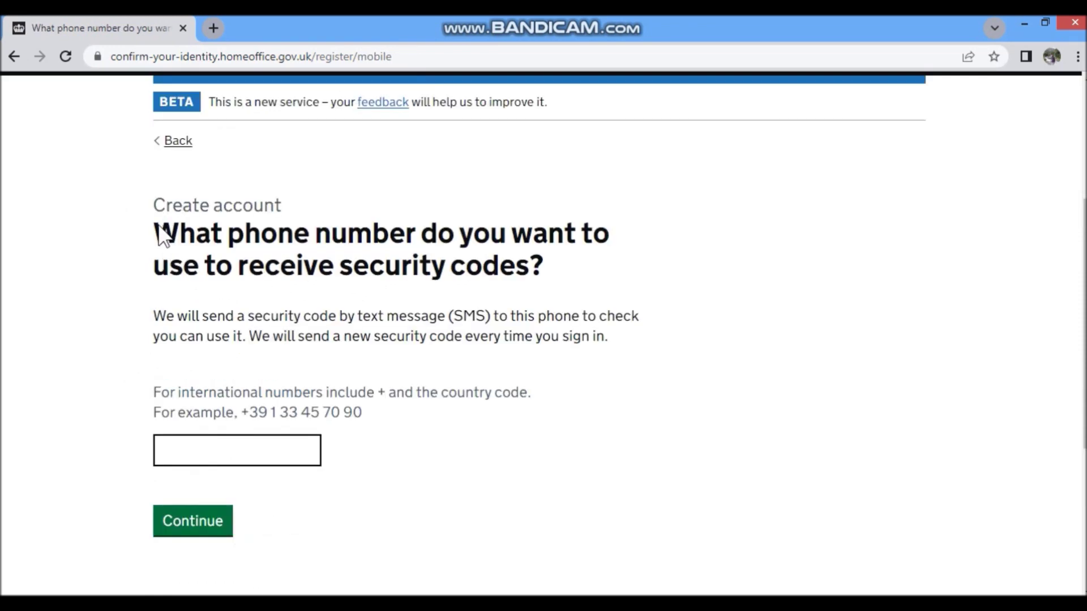
{"action": "left_click_drag", "start_coordinate": [159, 226], "coordinate": [546, 276]}
{"action": "left_click", "coordinate": [275, 444]}
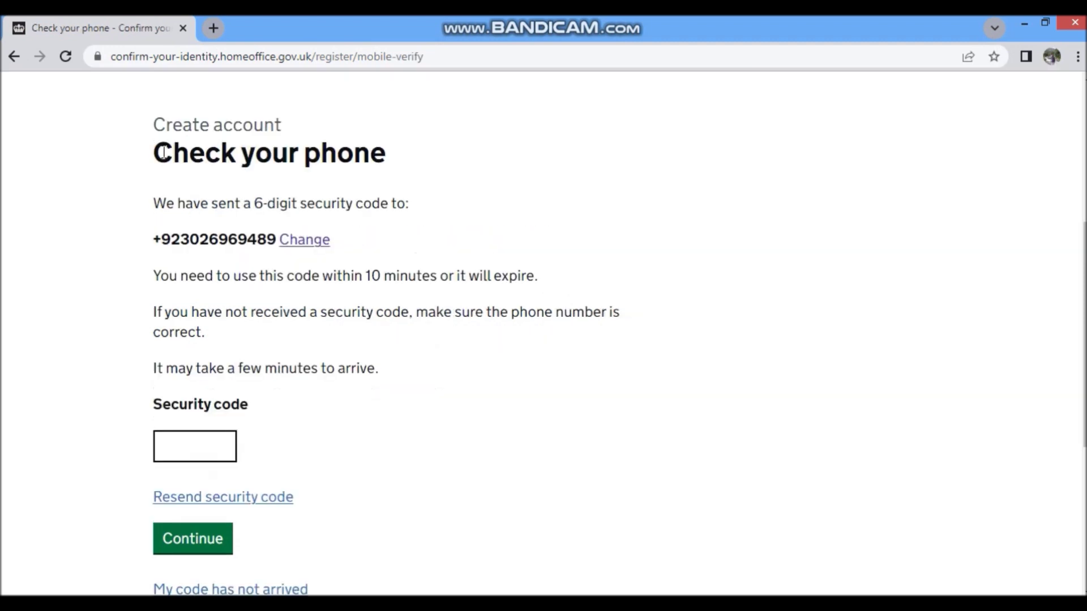
Step: Enter the phone's SMS security code to reach the add-a-helper question
{"action": "left_click_drag", "start_coordinate": [154, 152], "coordinate": [351, 158]}
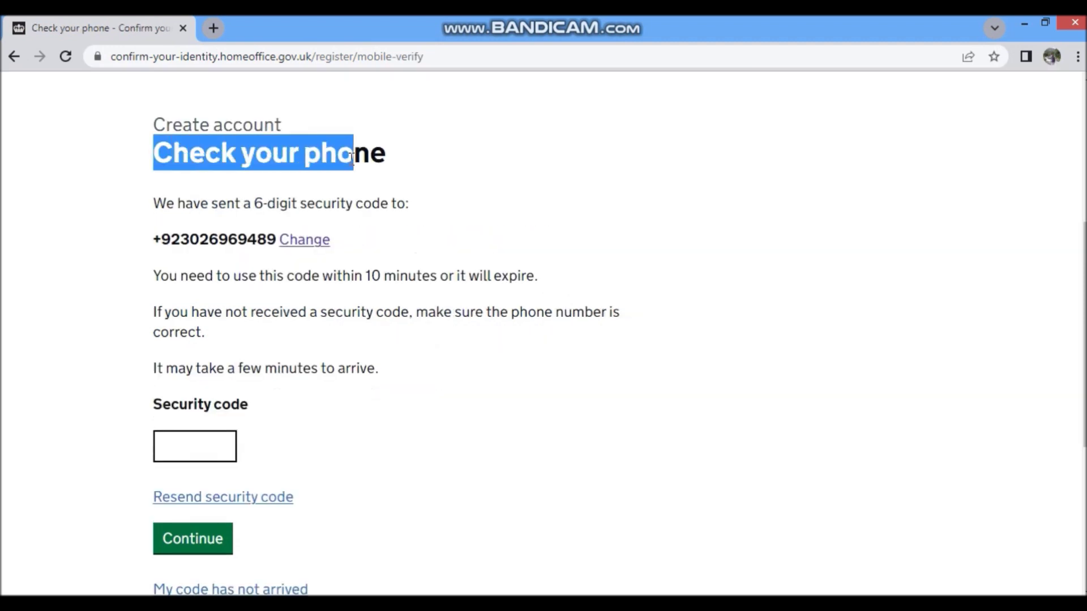
{"action": "left_click_drag", "start_coordinate": [164, 268], "coordinate": [569, 293]}
{"action": "left_click", "coordinate": [206, 435]}
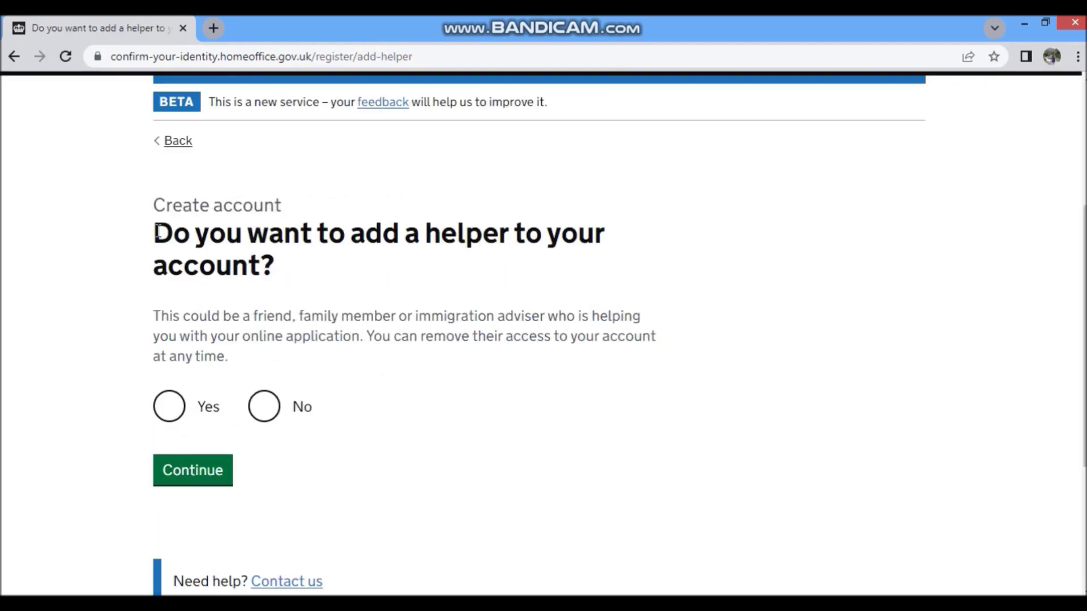
{"action": "left_click_drag", "start_coordinate": [154, 232], "coordinate": [260, 266]}
{"action": "left_click_drag", "start_coordinate": [212, 317], "coordinate": [645, 320]}
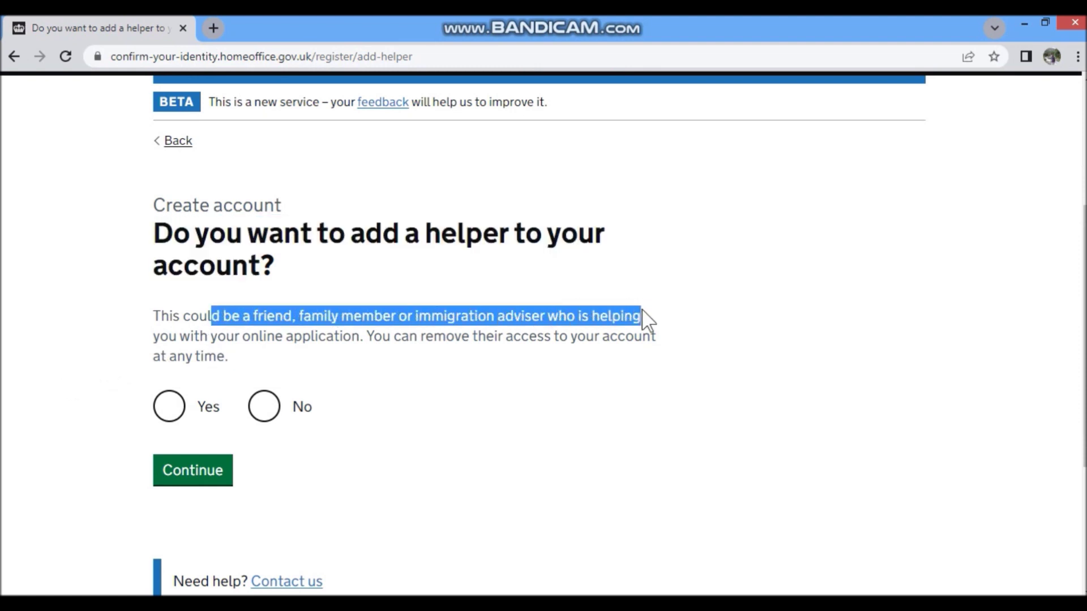
Step: Answer No to adding a helper and reach Check your answers
{"action": "left_click", "coordinate": [264, 406]}
{"action": "left_click", "coordinate": [195, 476]}
{"action": "left_click_drag", "start_coordinate": [161, 473], "coordinate": [388, 508]}
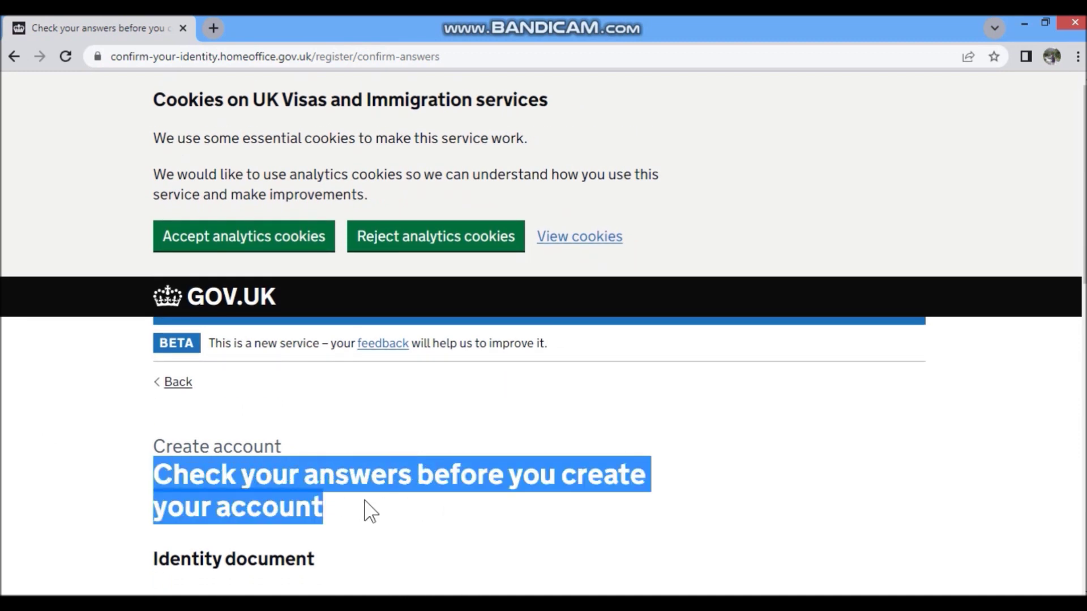
{"action": "left_click", "coordinate": [133, 509]}
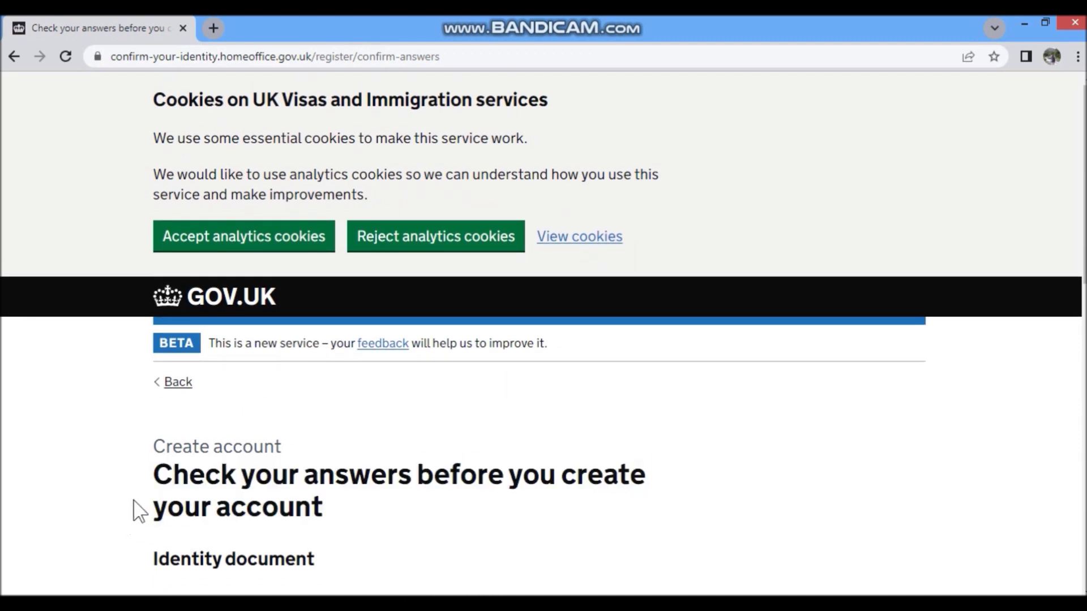
Step: Create the UKVI account from the Check your answers page
{"action": "scroll", "coordinate": [170, 260], "scroll_direction": "down", "scroll_amount": 15}
{"action": "left_click", "coordinate": [213, 231]}
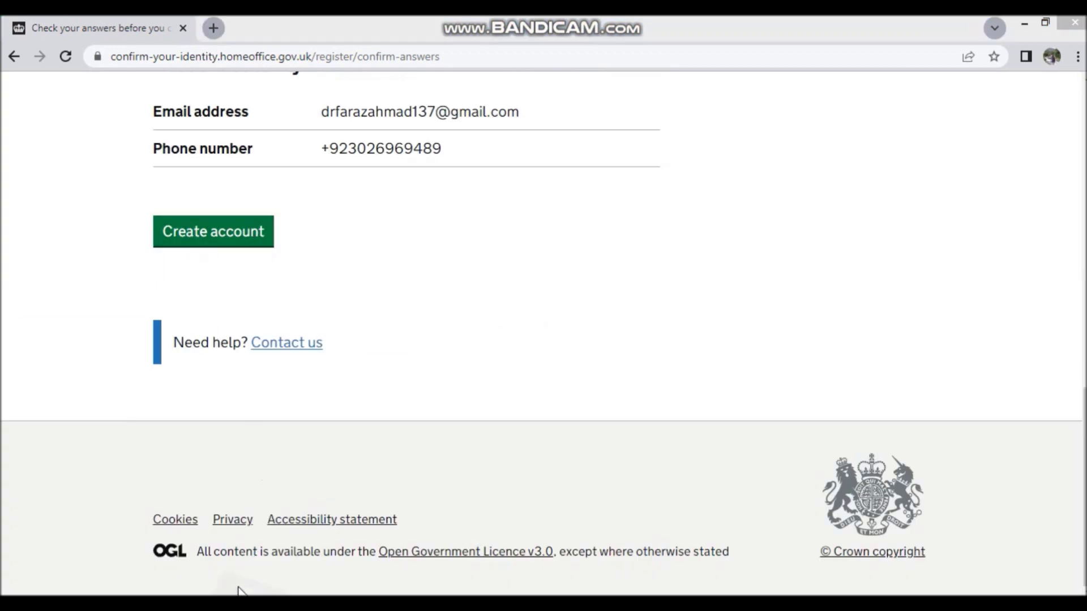
{"action": "left_click_drag", "start_coordinate": [190, 213], "coordinate": [612, 249]}
{"action": "left_click", "coordinate": [48, 297]}
{"action": "scroll", "coordinate": [116, 249], "scroll_direction": "down", "scroll_amount": 3}
Step: Review the sign-in requirements (document number, date of birth, phone or email, security code) and go to Sign in
{"action": "left_click_drag", "start_coordinate": [164, 215], "coordinate": [638, 214]}
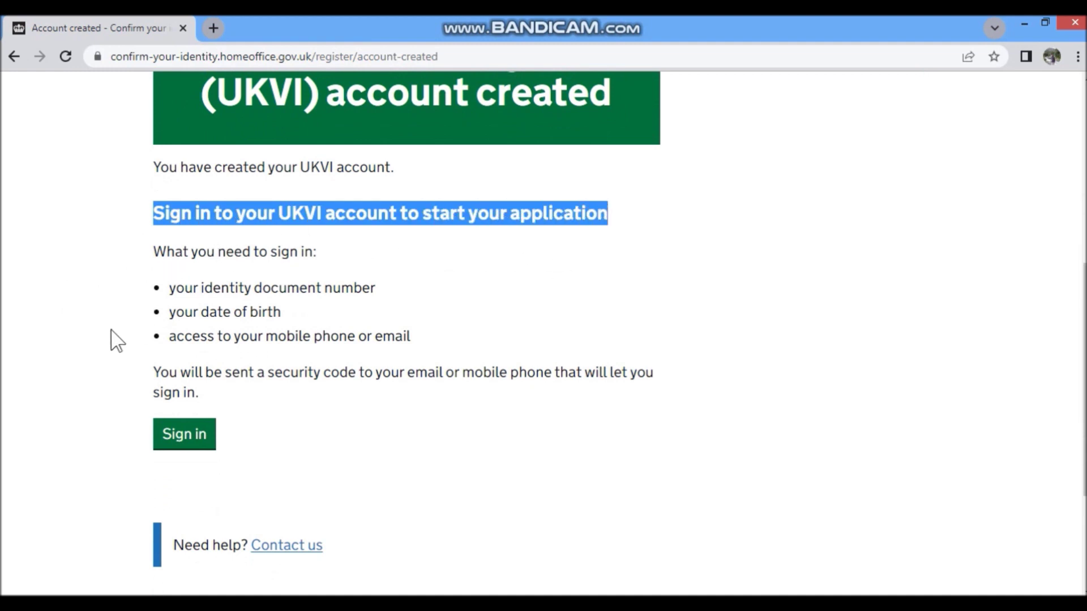
{"action": "left_click_drag", "start_coordinate": [184, 290], "coordinate": [380, 300]}
{"action": "left_click_drag", "start_coordinate": [176, 311], "coordinate": [282, 315]}
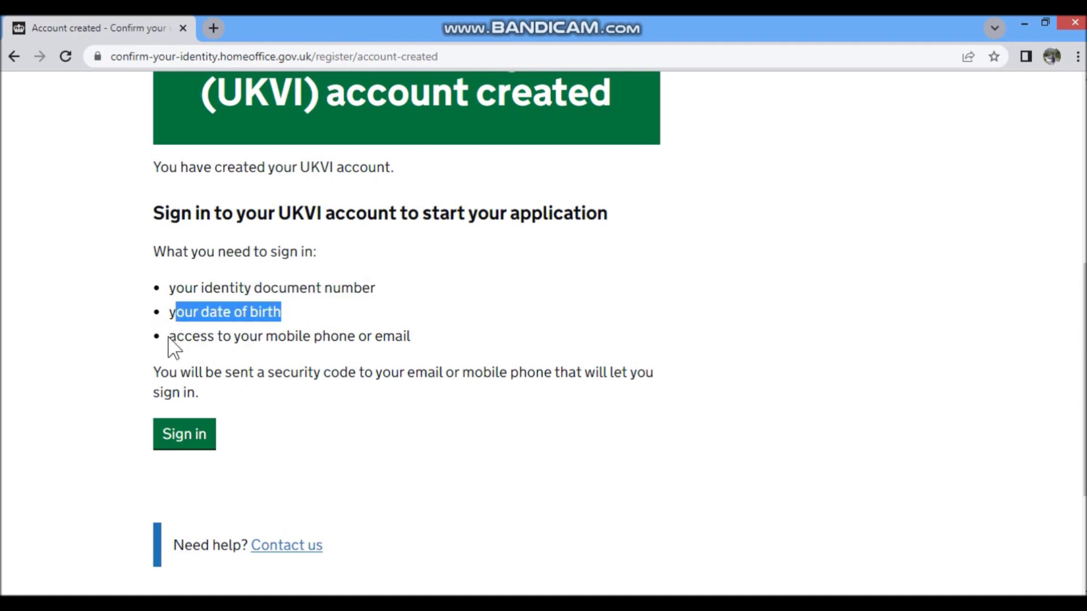
{"action": "left_click_drag", "start_coordinate": [169, 337], "coordinate": [445, 344]}
{"action": "left_click_drag", "start_coordinate": [155, 372], "coordinate": [339, 396]}
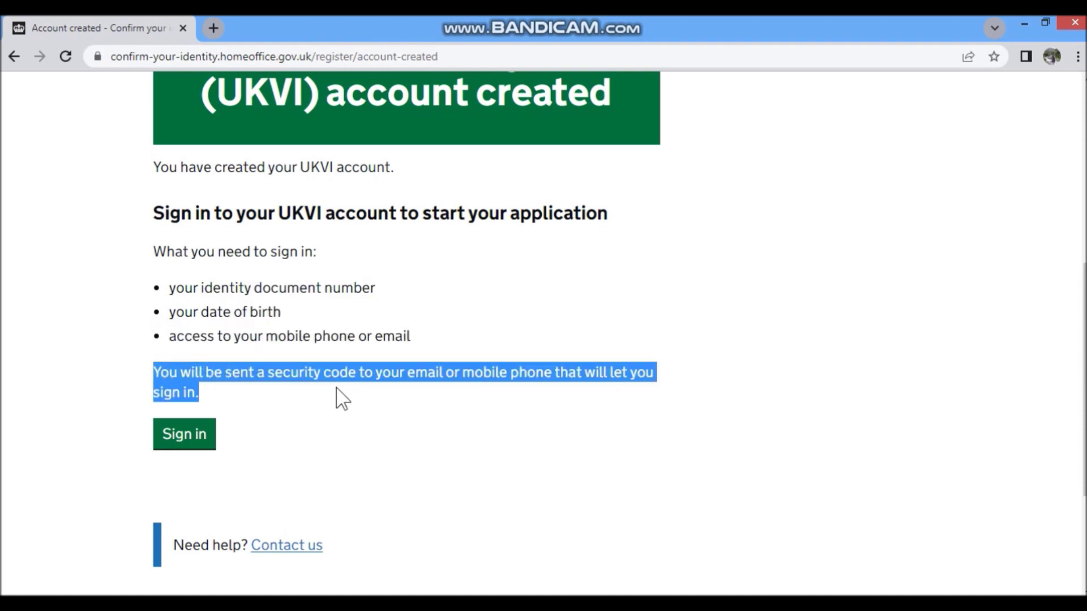
{"action": "left_click", "coordinate": [194, 441]}
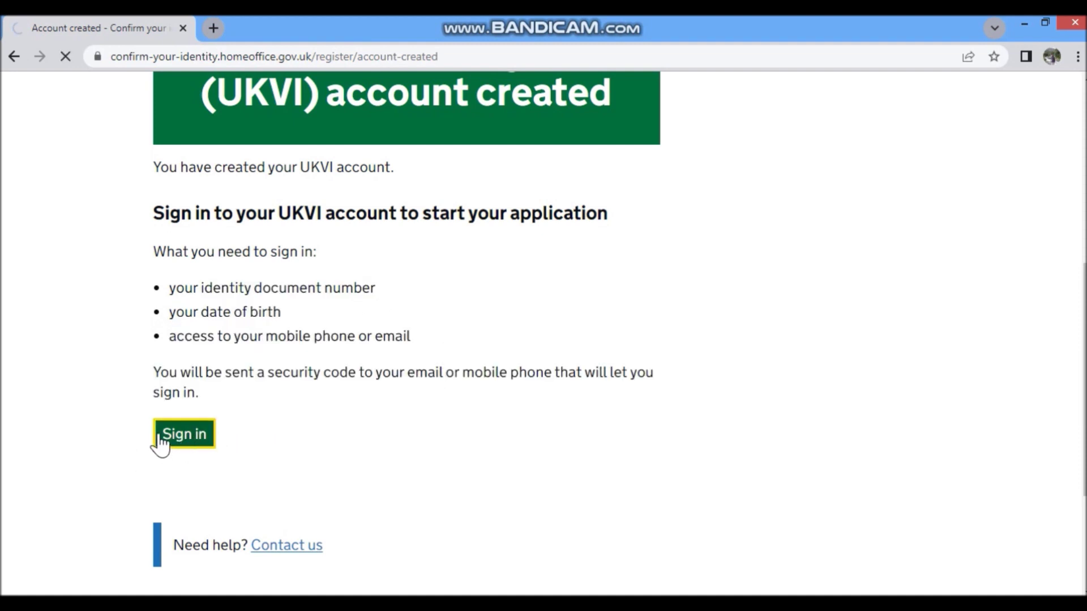
{"action": "scroll", "coordinate": [145, 441], "scroll_direction": "down", "scroll_amount": 3}
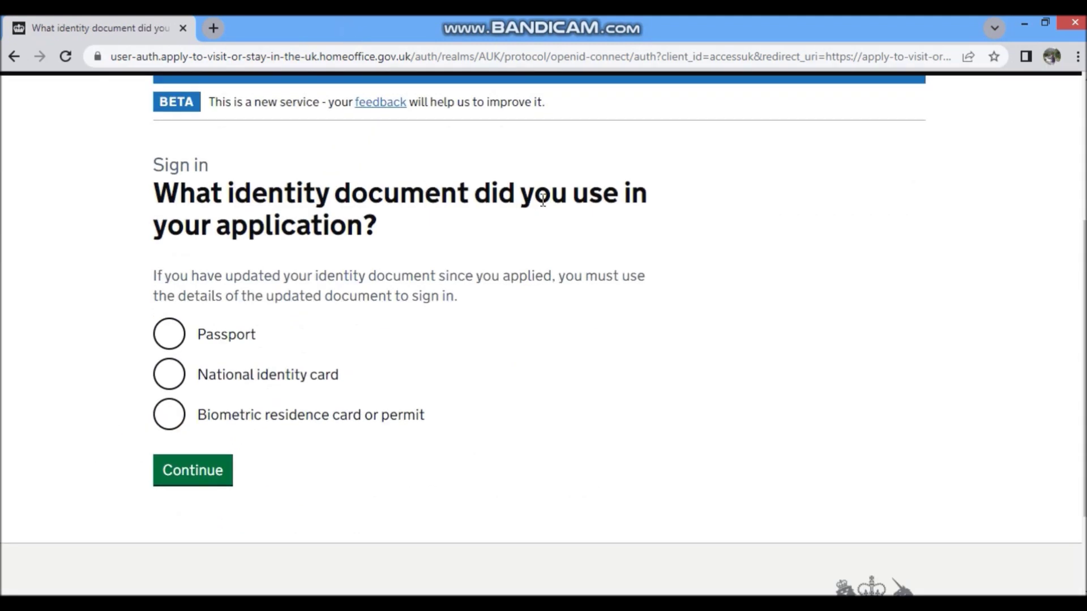
Step: Choose biometric residence card or permit as the identity document and enter its number
{"action": "left_click_drag", "start_coordinate": [154, 192], "coordinate": [390, 225]}
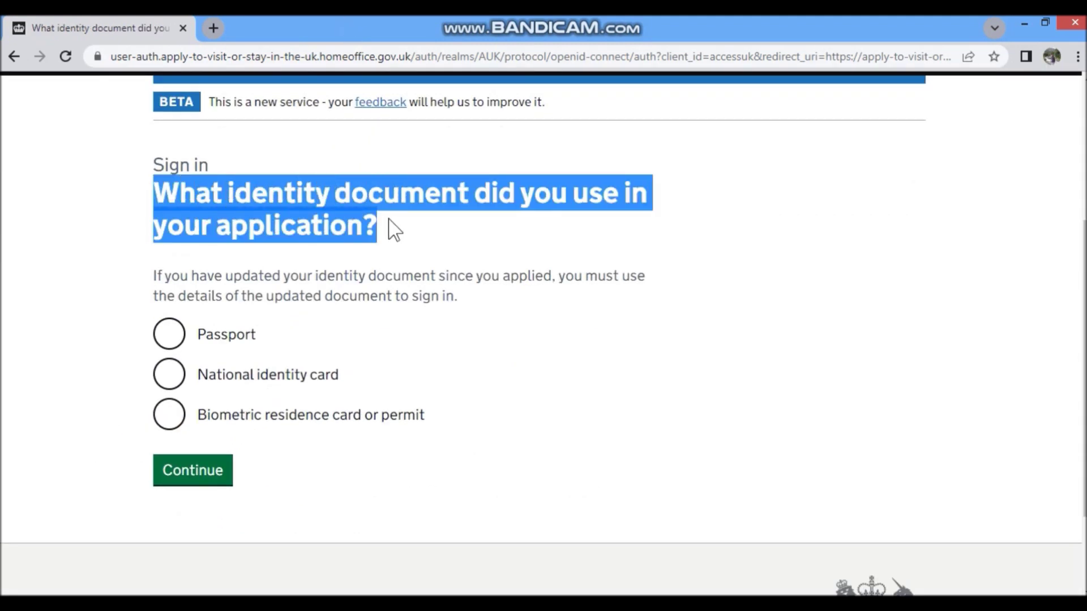
{"action": "left_click", "coordinate": [165, 425]}
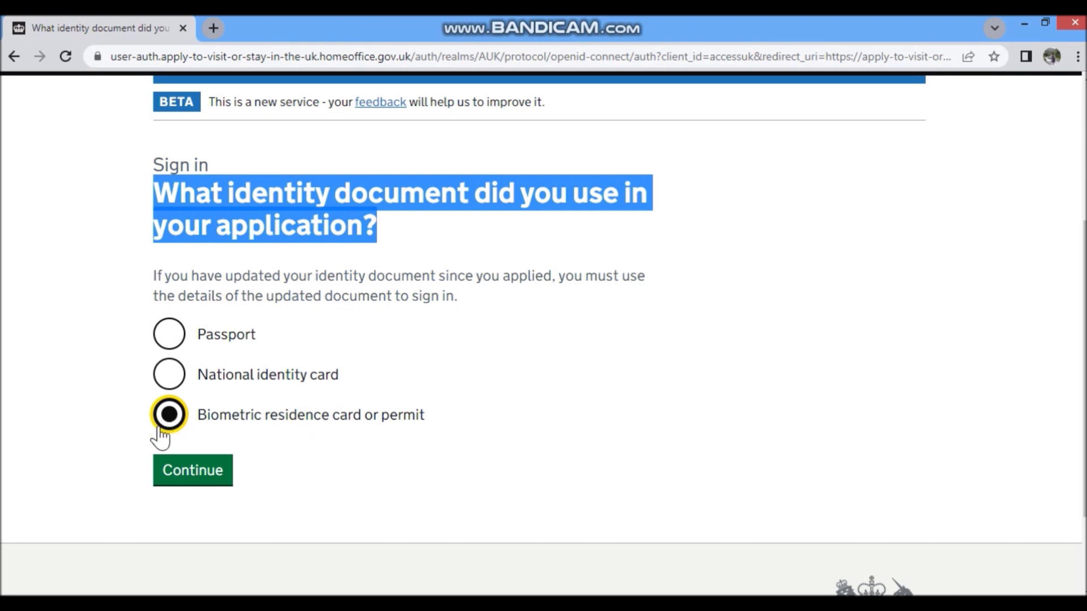
{"action": "left_click", "coordinate": [177, 472]}
{"action": "scroll", "coordinate": [102, 444], "scroll_direction": "down", "scroll_amount": 6}
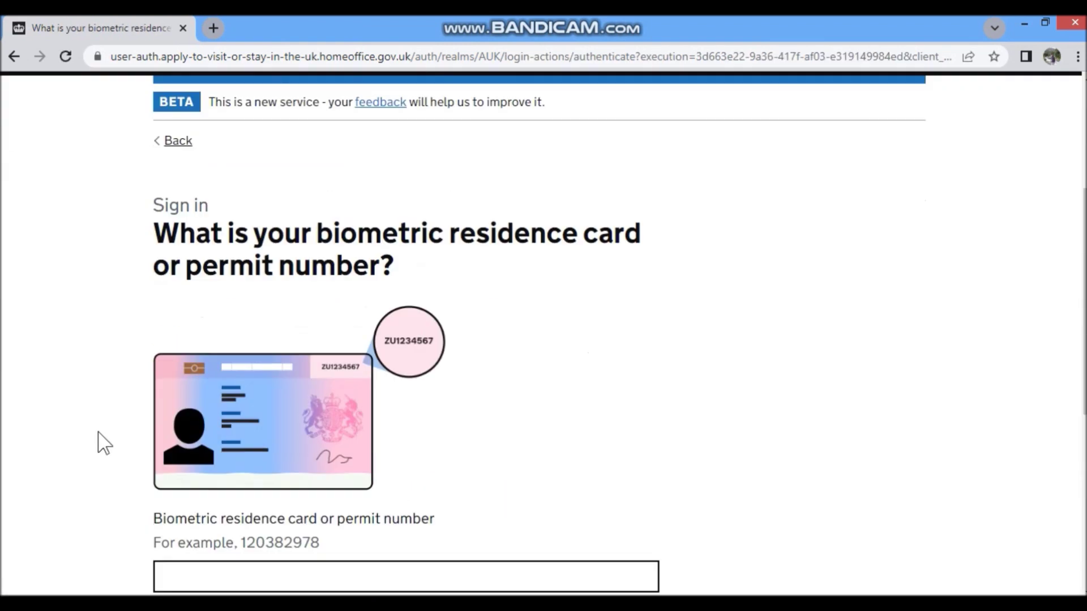
{"action": "scroll", "coordinate": [104, 440], "scroll_direction": "up", "scroll_amount": 2}
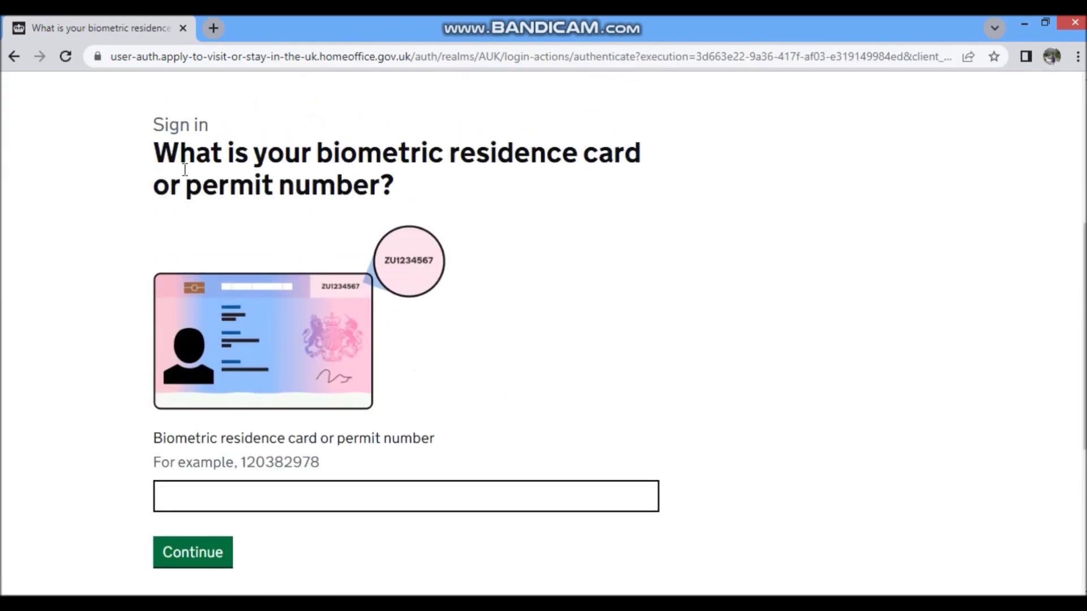
{"action": "left_click_drag", "start_coordinate": [155, 130], "coordinate": [408, 199]}
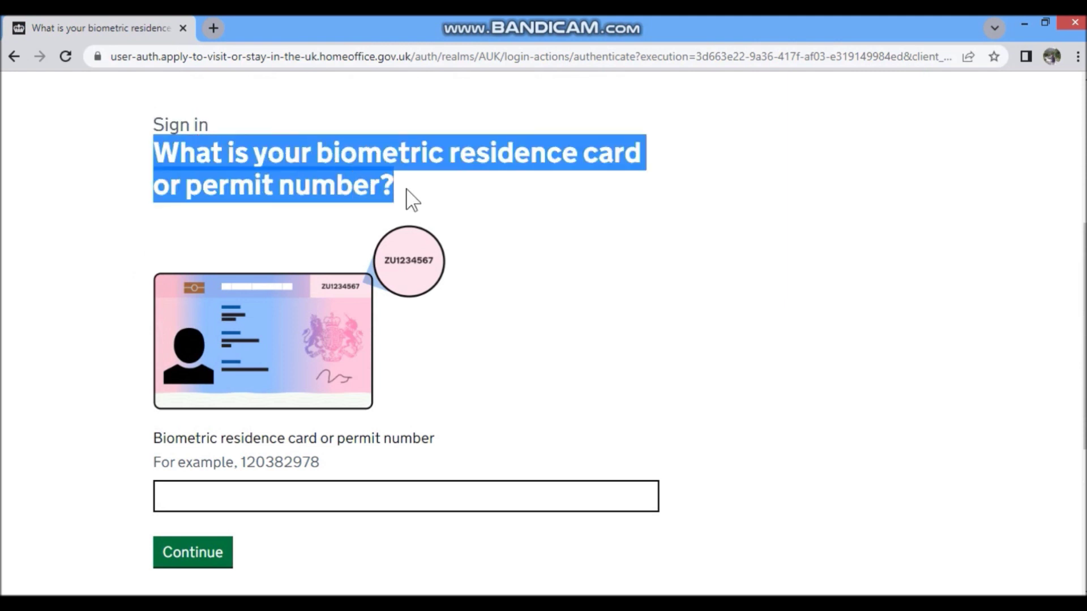
{"action": "left_click", "coordinate": [251, 485]}
{"action": "scroll", "coordinate": [89, 505], "scroll_direction": "down", "scroll_amount": 2}
{"action": "left_click", "coordinate": [199, 474]}
Step: Enter the date of birth and the security code received by email
{"action": "left_click_drag", "start_coordinate": [154, 285], "coordinate": [194, 309]}
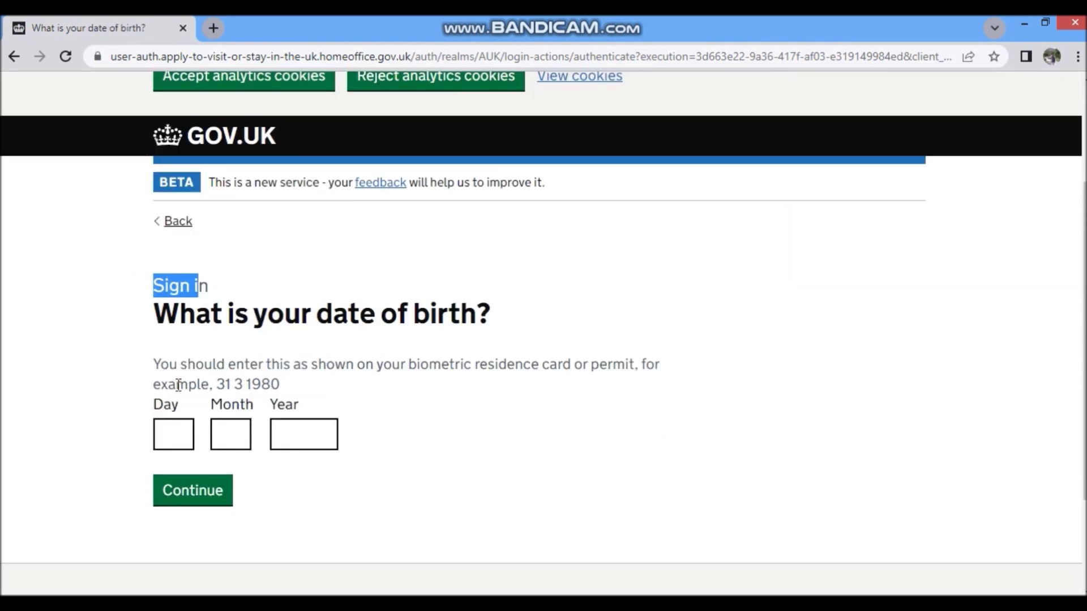
{"action": "left_click", "coordinate": [204, 490]}
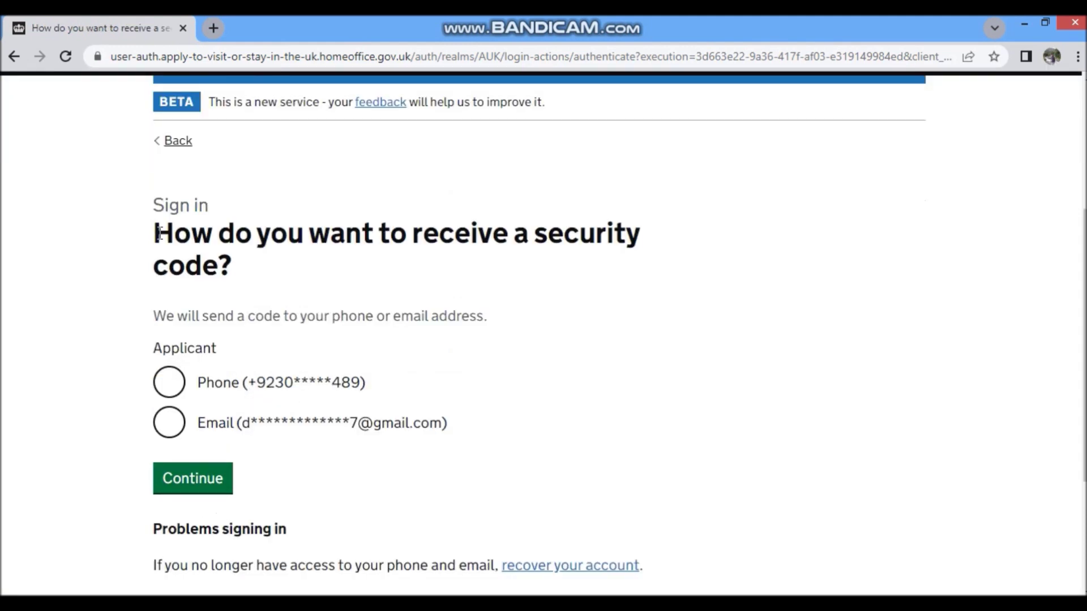
{"action": "left_click_drag", "start_coordinate": [154, 225], "coordinate": [252, 272]}
{"action": "left_click", "coordinate": [171, 425]}
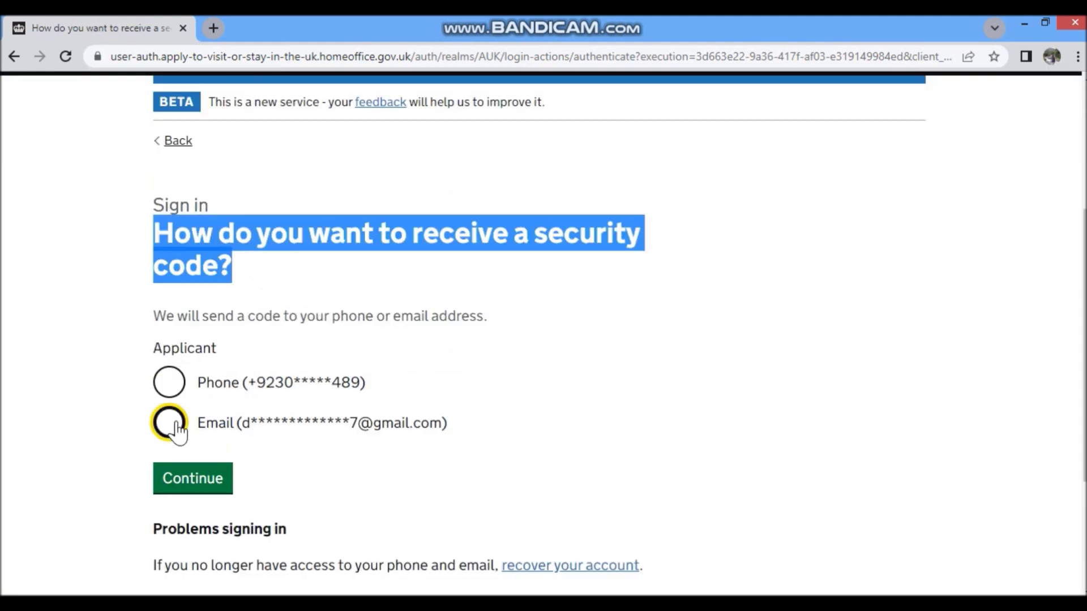
{"action": "left_click", "coordinate": [183, 482]}
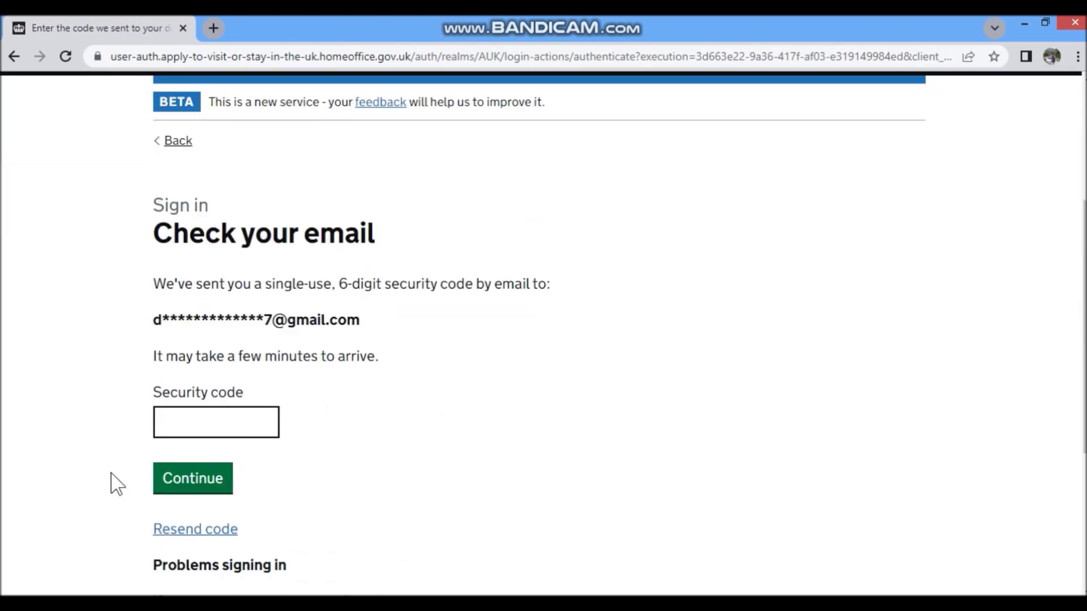
{"action": "left_click", "coordinate": [218, 426]}
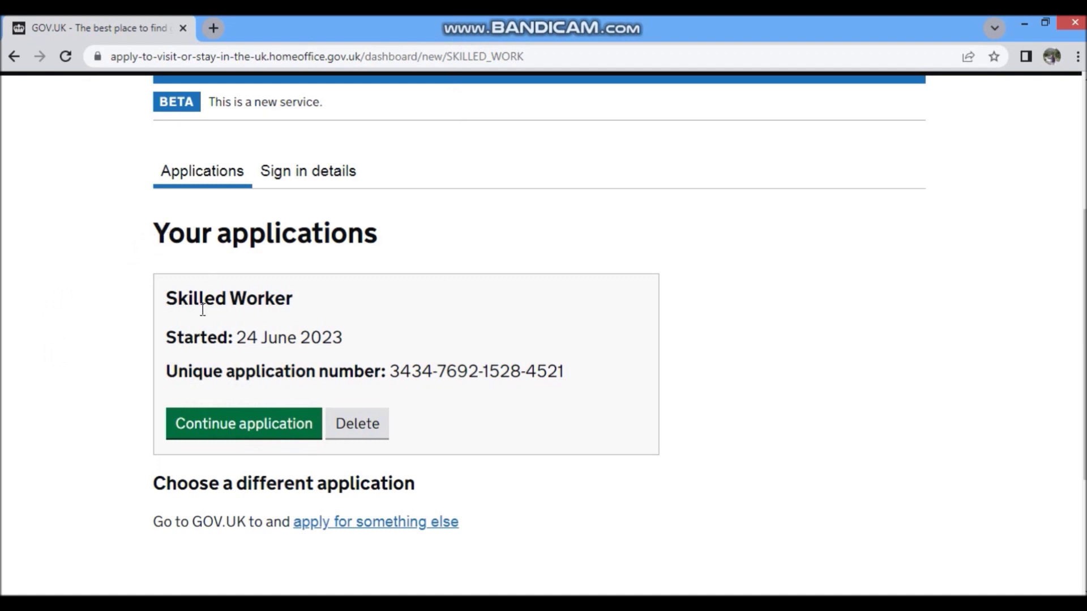
Step: Reopen the Skilled Worker application, look through its task list and open Confirm your identity
{"action": "left_click", "coordinate": [212, 423]}
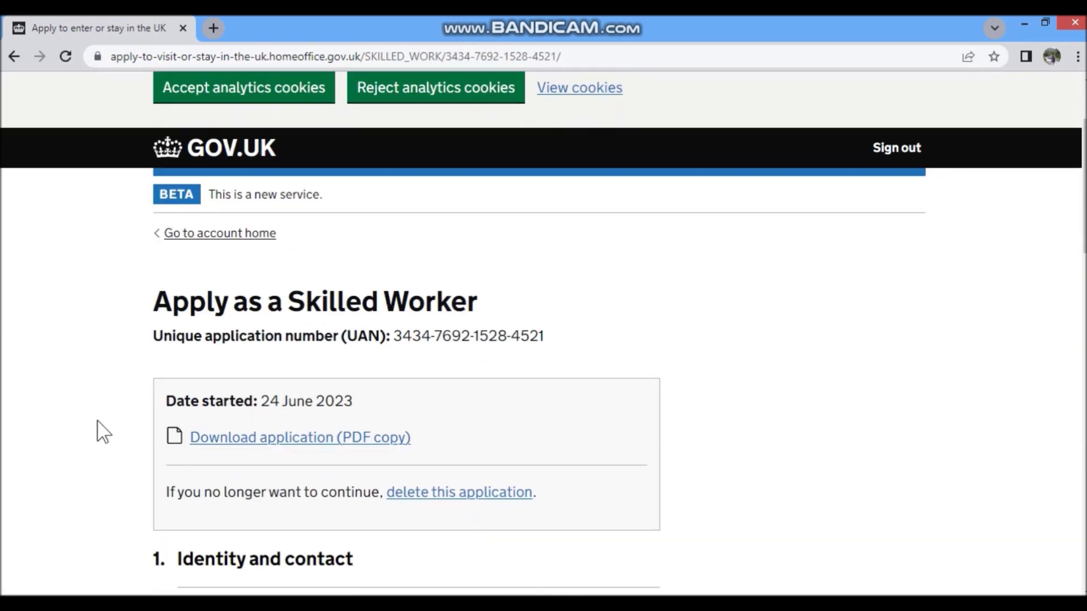
{"action": "scroll", "coordinate": [283, 265], "scroll_direction": "down", "scroll_amount": 2}
{"action": "left_click_drag", "start_coordinate": [159, 187], "coordinate": [483, 210]}
{"action": "left_click", "coordinate": [80, 333]}
{"action": "scroll", "coordinate": [79, 331], "scroll_direction": "down", "scroll_amount": 6}
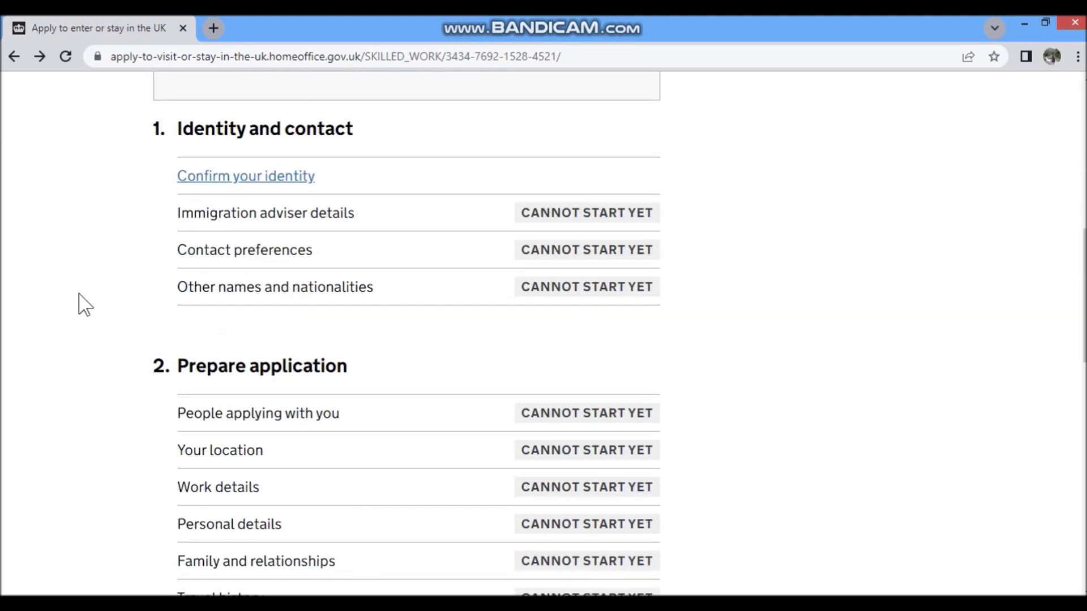
{"action": "scroll", "coordinate": [238, 383], "scroll_direction": "down", "scroll_amount": 9}
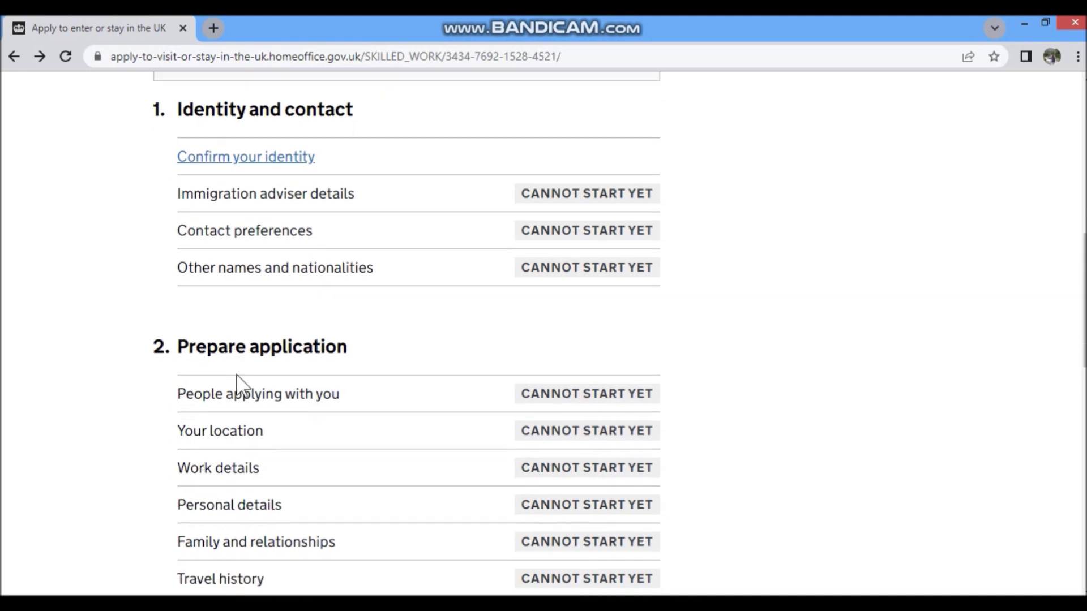
{"action": "scroll", "coordinate": [222, 404], "scroll_direction": "down", "scroll_amount": 4}
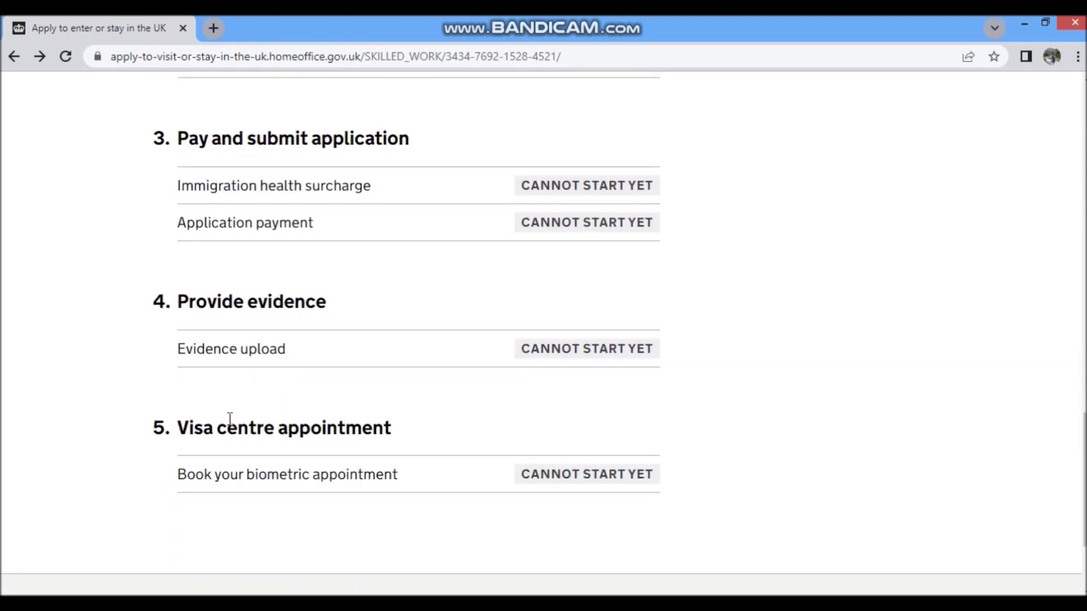
{"action": "scroll", "coordinate": [91, 438], "scroll_direction": "up", "scroll_amount": 12}
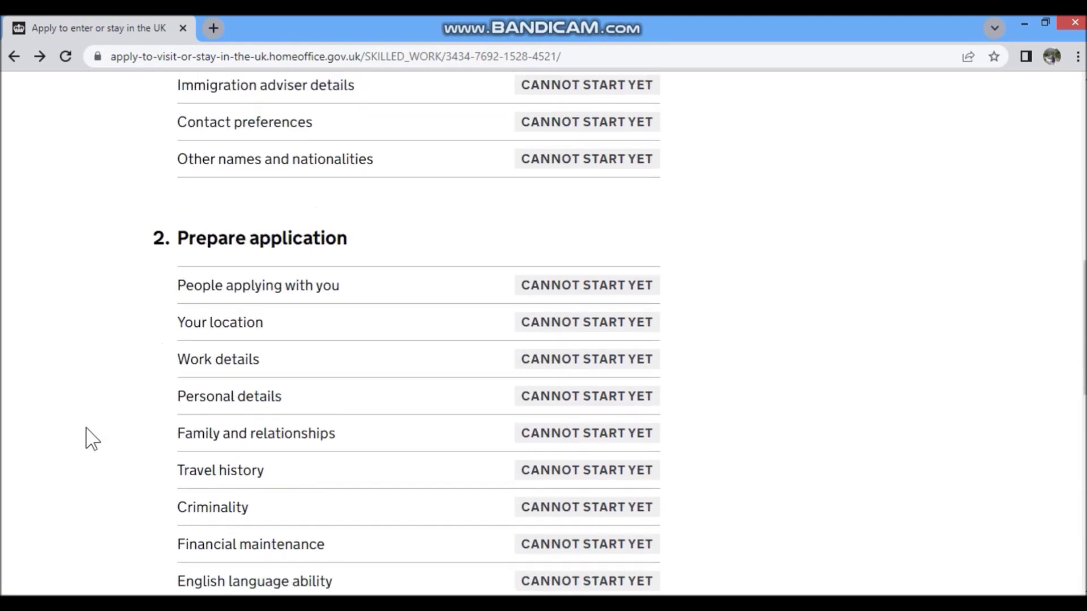
{"action": "scroll", "coordinate": [136, 422], "scroll_direction": "down", "scroll_amount": 3}
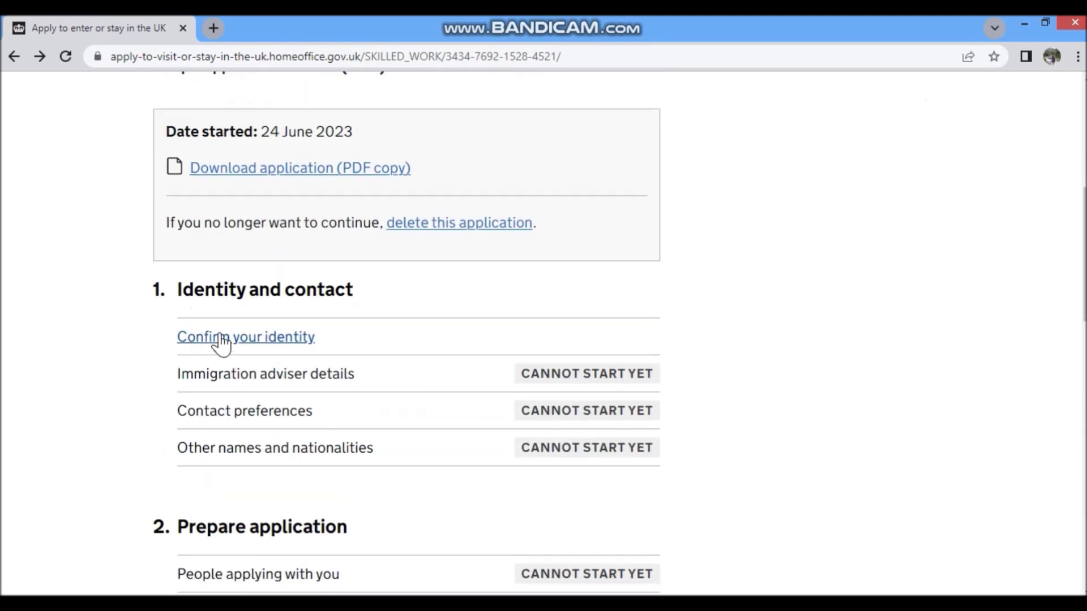
{"action": "left_click", "coordinate": [241, 339]}
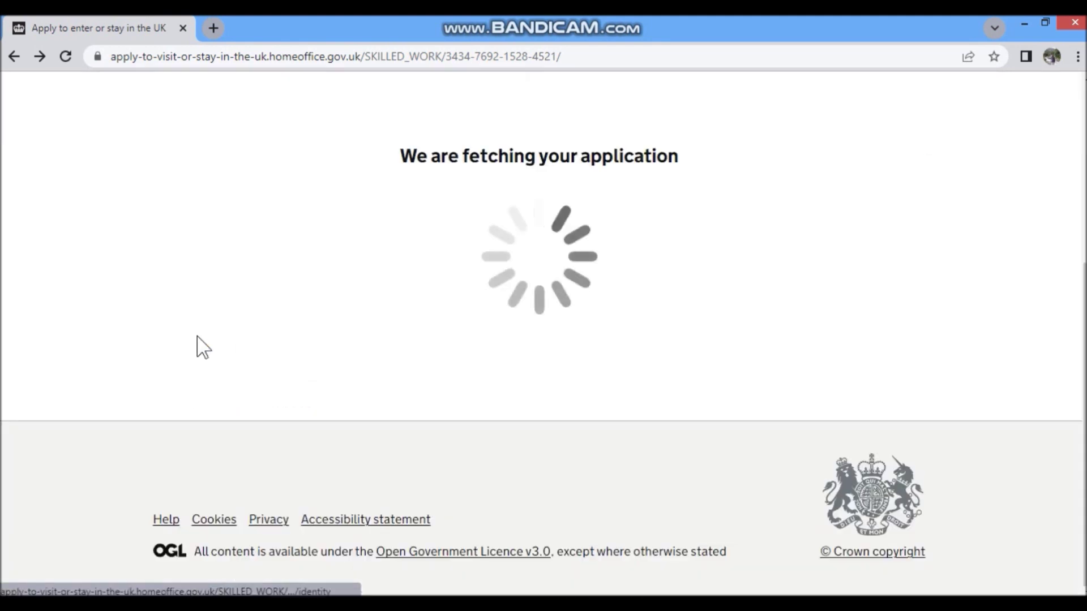
Step: Read the Confirm your identity overview, including the Going to a visa centre section
{"action": "scroll", "coordinate": [96, 339], "scroll_direction": "down", "scroll_amount": 4}
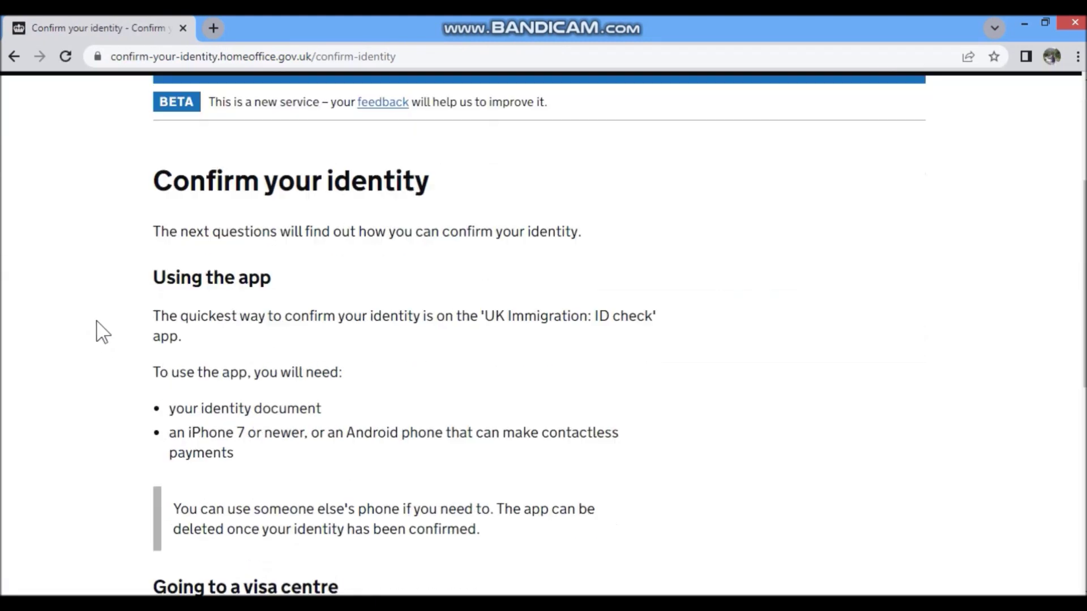
{"action": "left_click_drag", "start_coordinate": [158, 170], "coordinate": [472, 194]}
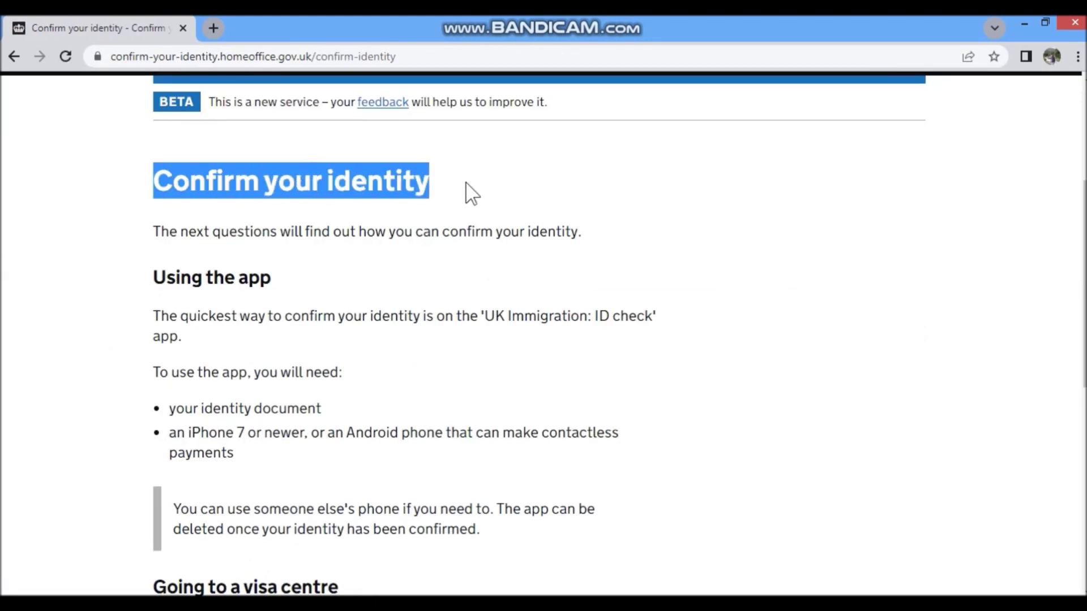
{"action": "left_click_drag", "start_coordinate": [159, 276], "coordinate": [260, 280]}
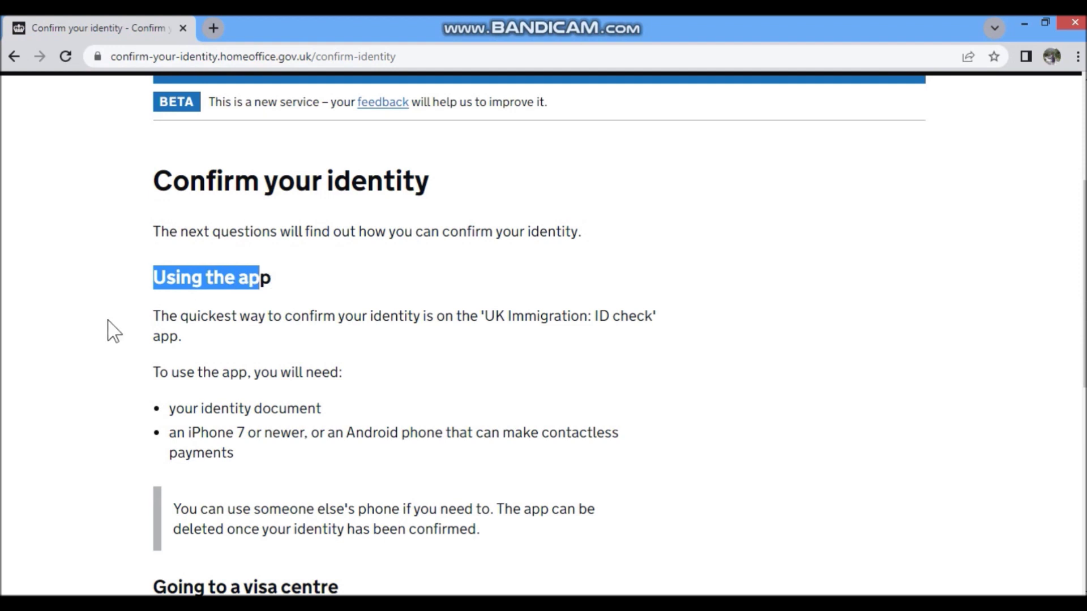
{"action": "scroll", "coordinate": [109, 334], "scroll_direction": "down", "scroll_amount": 3}
{"action": "left_click_drag", "start_coordinate": [159, 422], "coordinate": [365, 447]}
{"action": "scroll", "coordinate": [61, 395], "scroll_direction": "down", "scroll_amount": 3}
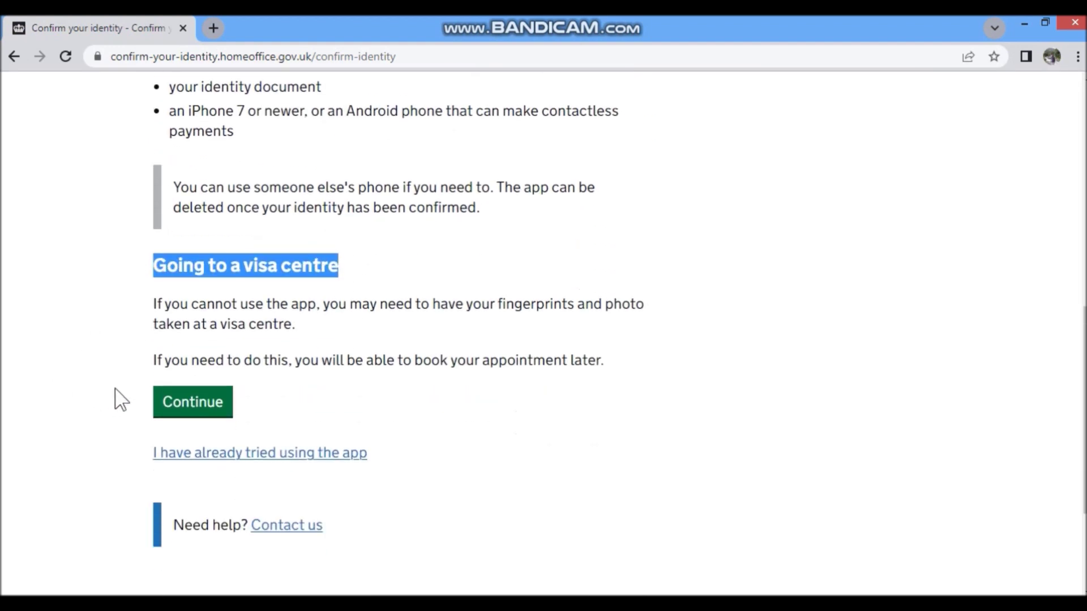
{"action": "scroll", "coordinate": [103, 379], "scroll_direction": "up", "scroll_amount": 3}
{"action": "left_click", "coordinate": [99, 372]}
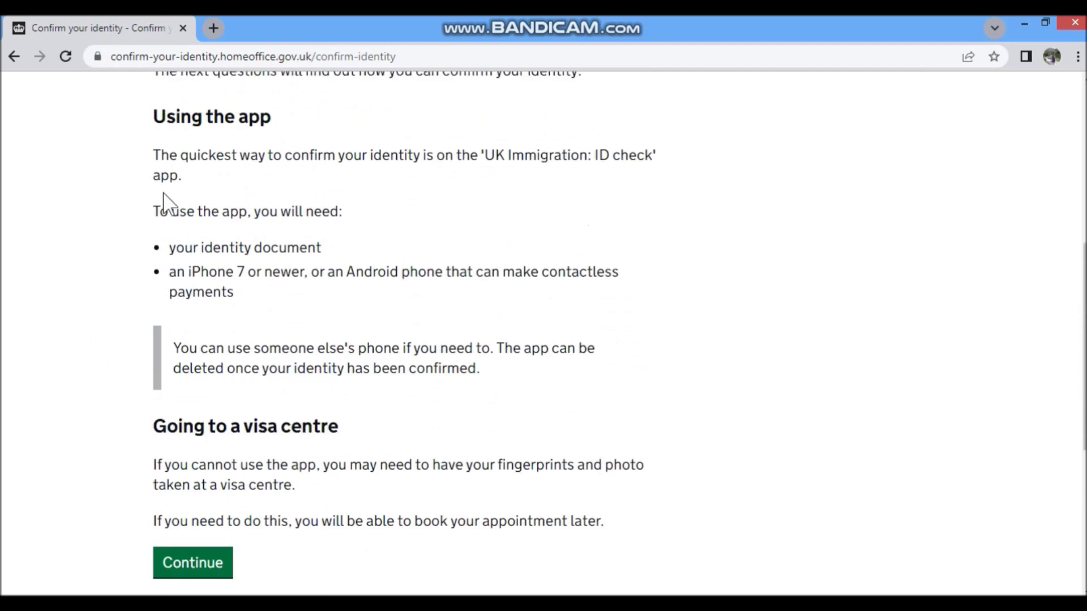
Step: Review what the app and phone need, then continue to the biometric chip question
{"action": "left_click_drag", "start_coordinate": [158, 211], "coordinate": [357, 217]}
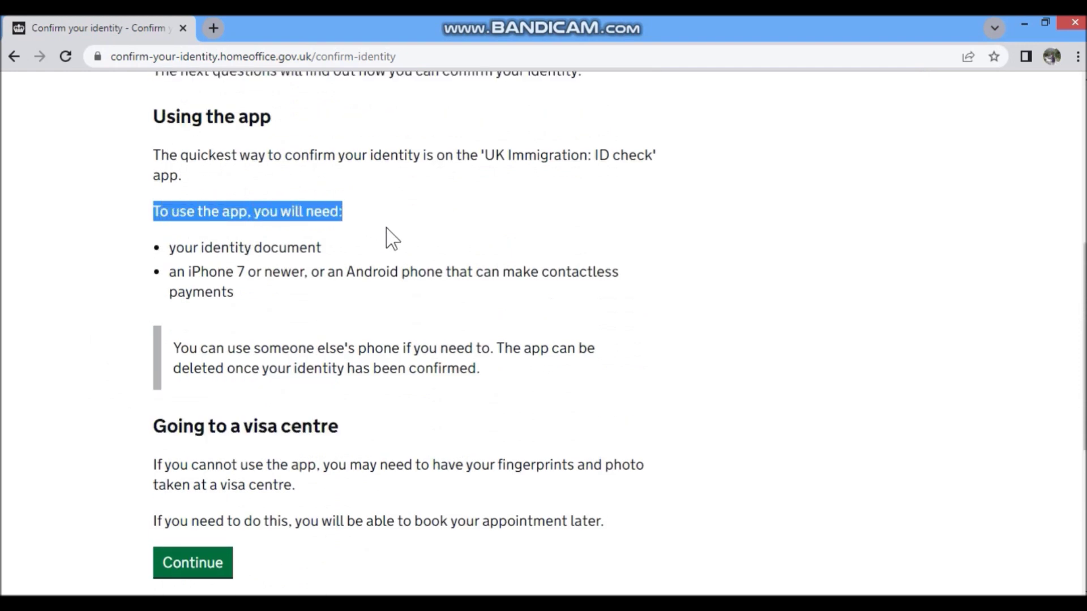
{"action": "left_click_drag", "start_coordinate": [180, 277], "coordinate": [427, 274]}
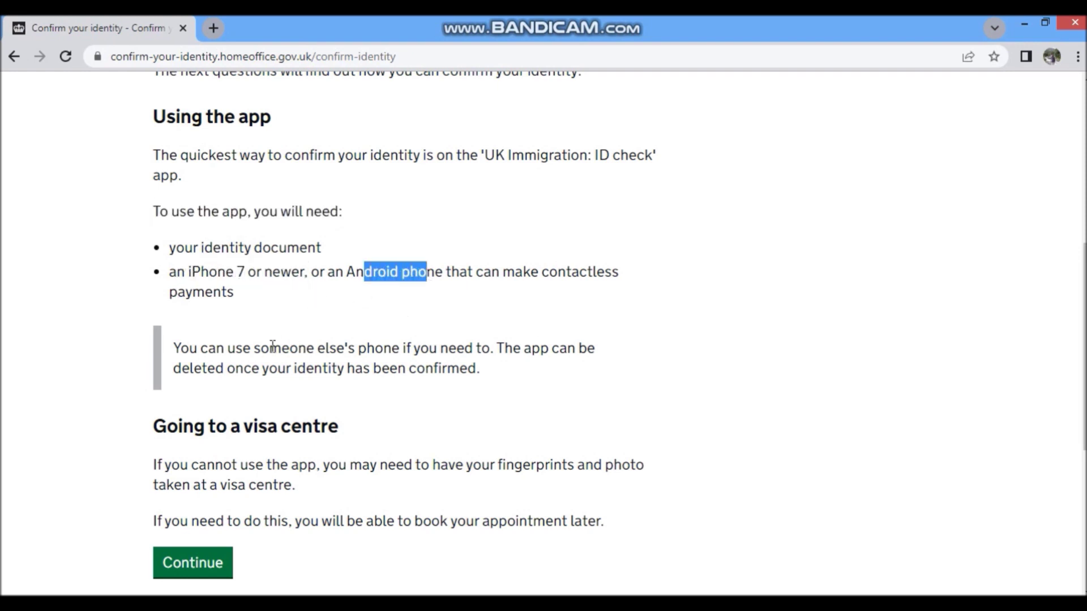
{"action": "scroll", "coordinate": [107, 397], "scroll_direction": "down", "scroll_amount": 3}
{"action": "left_click_drag", "start_coordinate": [155, 304], "coordinate": [599, 324]}
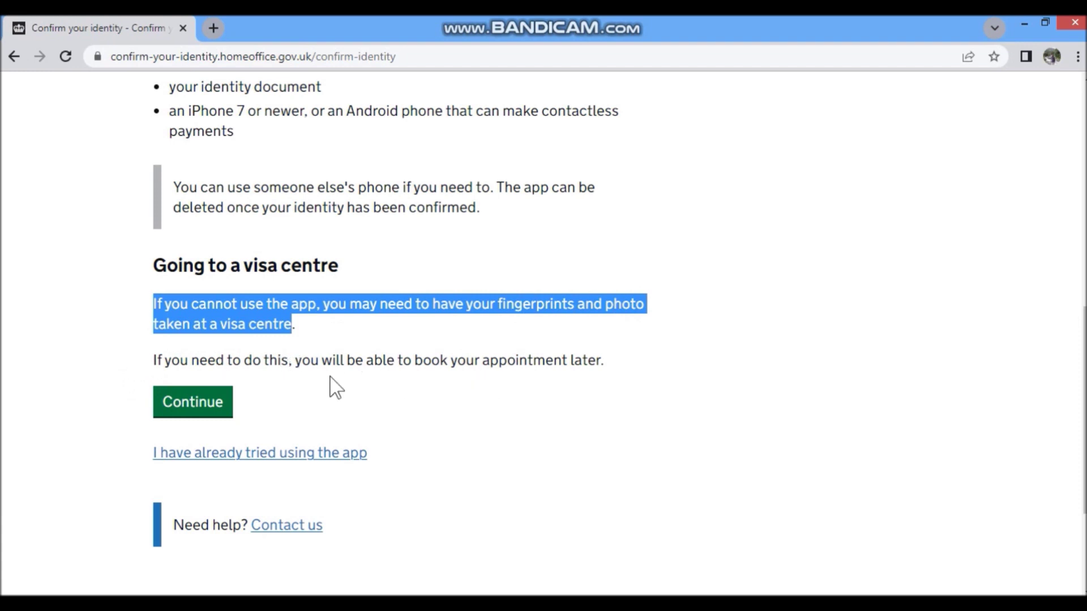
{"action": "left_click", "coordinate": [158, 415]}
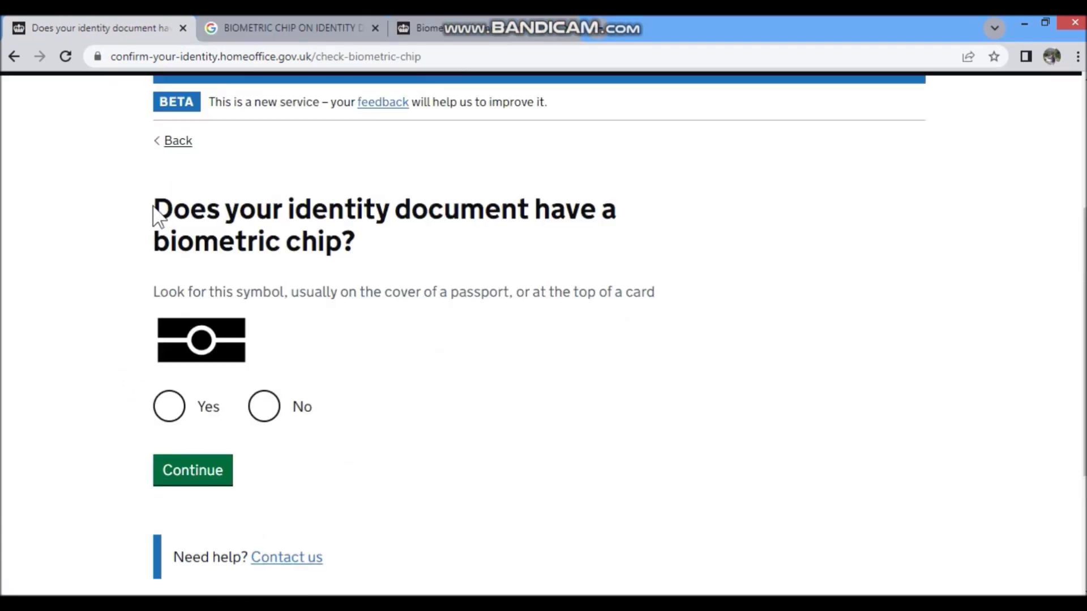
{"action": "left_click_drag", "start_coordinate": [155, 213], "coordinate": [389, 250]}
{"action": "left_click_drag", "start_coordinate": [161, 292], "coordinate": [664, 297]}
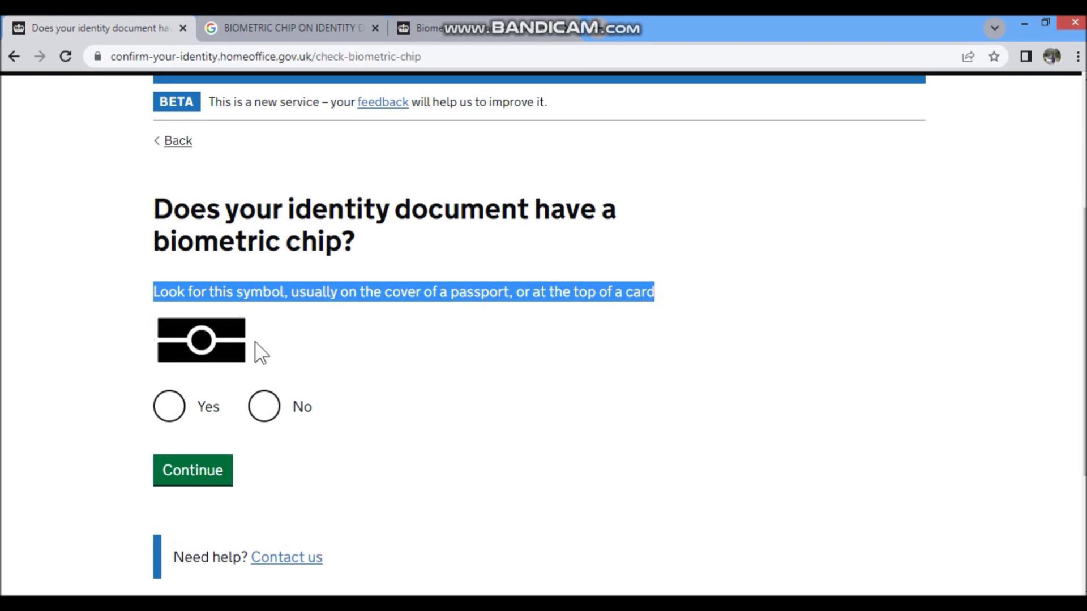
Step: Confirm the document has a biometric chip and that you have a suitable iPhone 7 or contactless Android phone
{"action": "left_click", "coordinate": [185, 408]}
{"action": "left_click", "coordinate": [189, 485]}
{"action": "left_click_drag", "start_coordinate": [154, 208], "coordinate": [636, 210]}
{"action": "left_click_drag", "start_coordinate": [174, 295], "coordinate": [363, 313]}
{"action": "left_click_drag", "start_coordinate": [205, 321], "coordinate": [421, 320]}
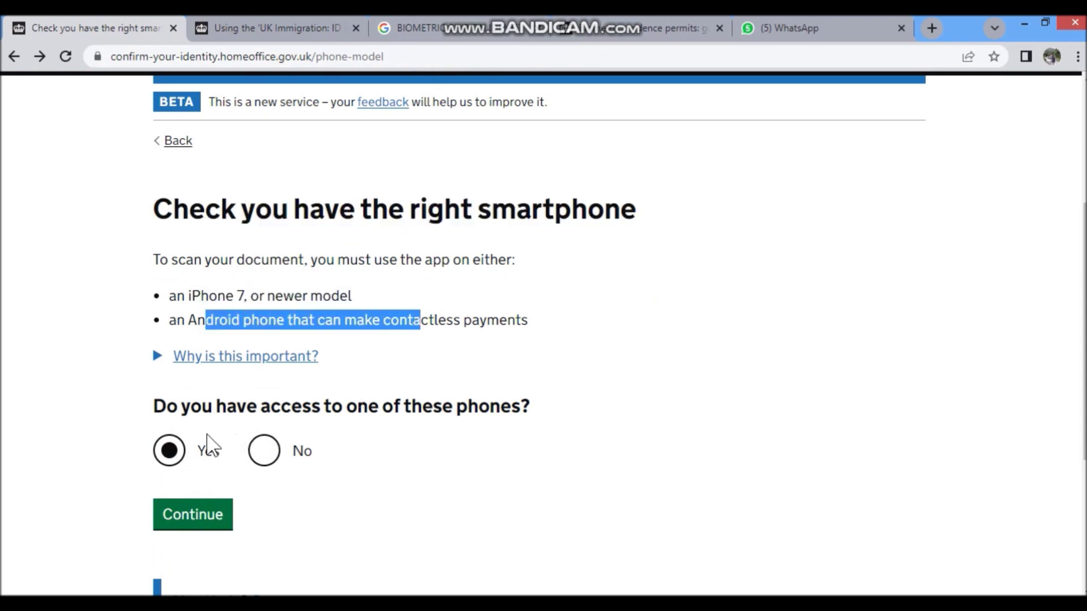
{"action": "left_click", "coordinate": [170, 456]}
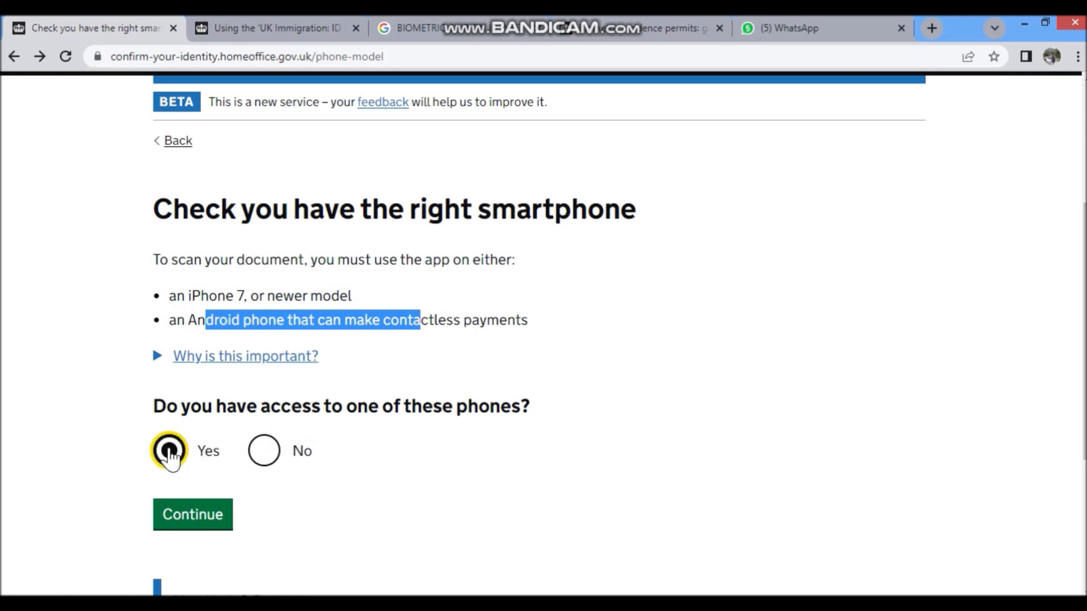
{"action": "left_click", "coordinate": [183, 516]}
{"action": "left_click_drag", "start_coordinate": [154, 127], "coordinate": [417, 150]}
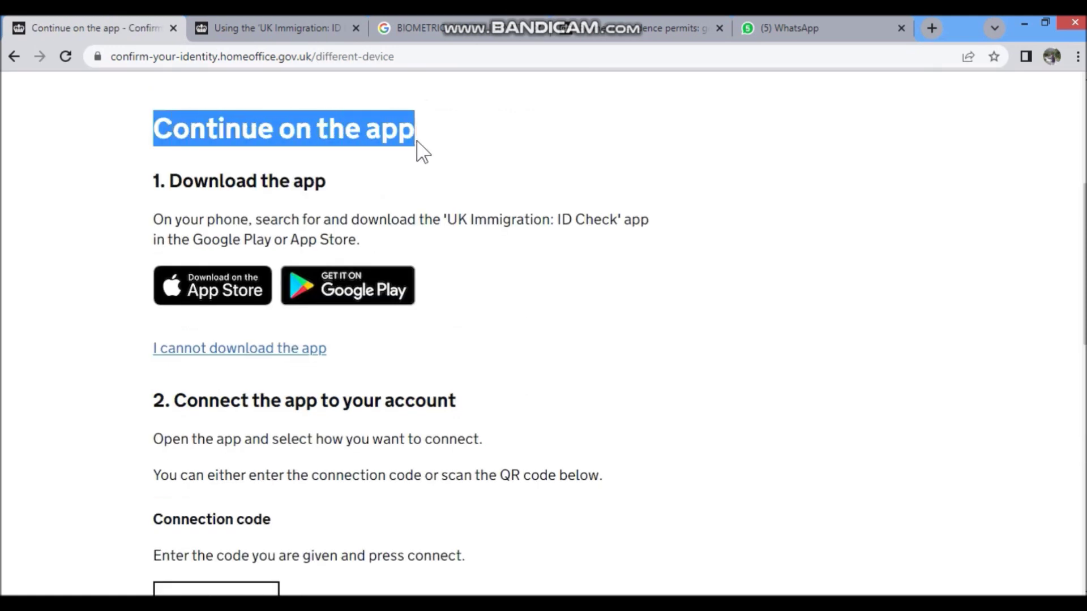
{"action": "scroll", "coordinate": [154, 138], "scroll_direction": "down", "scroll_amount": 1}
Step: Review the ID Check app download steps and the connection code or QR code instructions
{"action": "left_click_drag", "start_coordinate": [154, 139], "coordinate": [512, 163]}
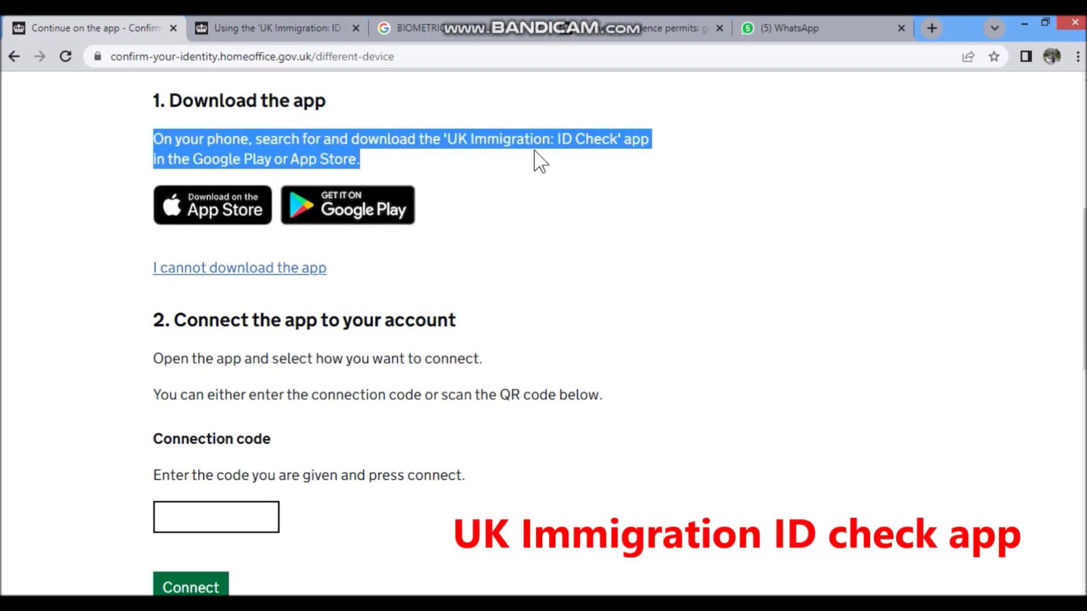
{"action": "left_click", "coordinate": [383, 176]}
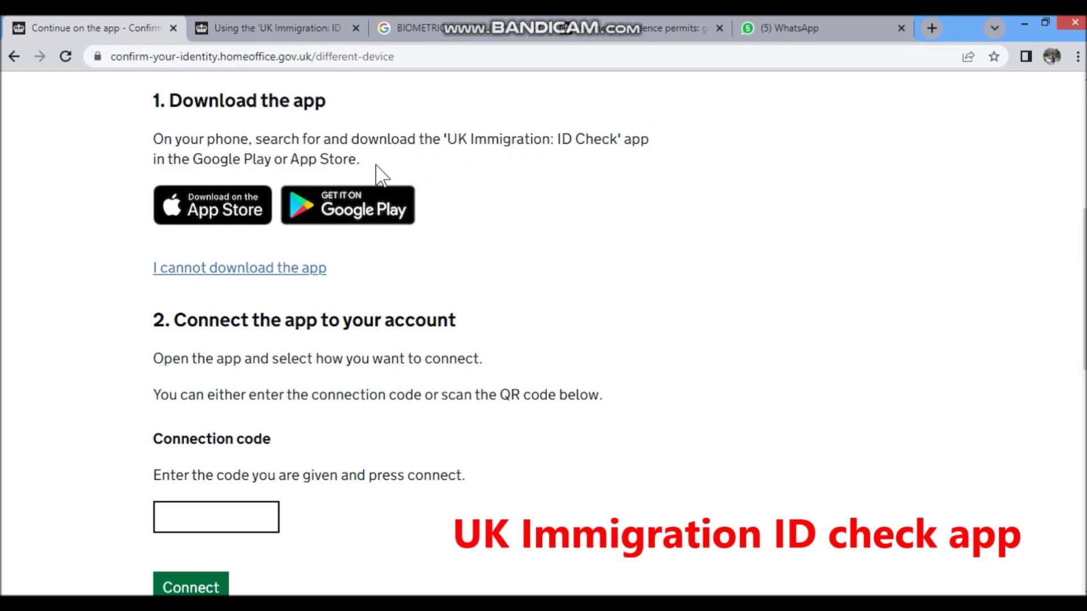
{"action": "left_click_drag", "start_coordinate": [173, 320], "coordinate": [461, 325]}
{"action": "left_click_drag", "start_coordinate": [154, 359], "coordinate": [493, 371]}
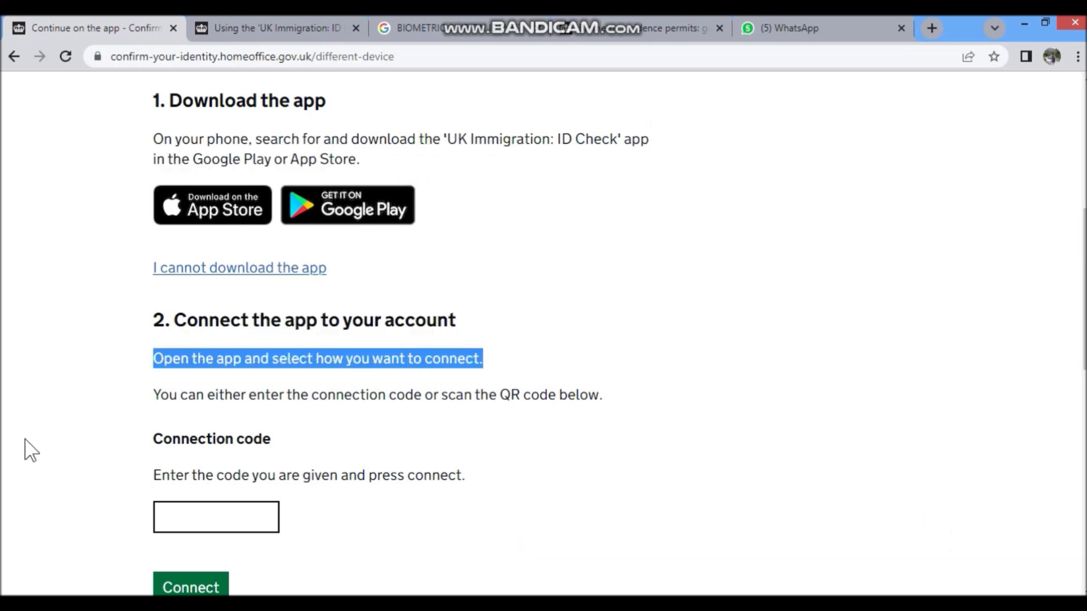
{"action": "left_click_drag", "start_coordinate": [154, 396], "coordinate": [623, 398]}
{"action": "scroll", "coordinate": [164, 464], "scroll_direction": "down", "scroll_amount": 3}
{"action": "left_click", "coordinate": [180, 359]}
{"action": "scroll", "coordinate": [121, 396], "scroll_direction": "down", "scroll_amount": 4}
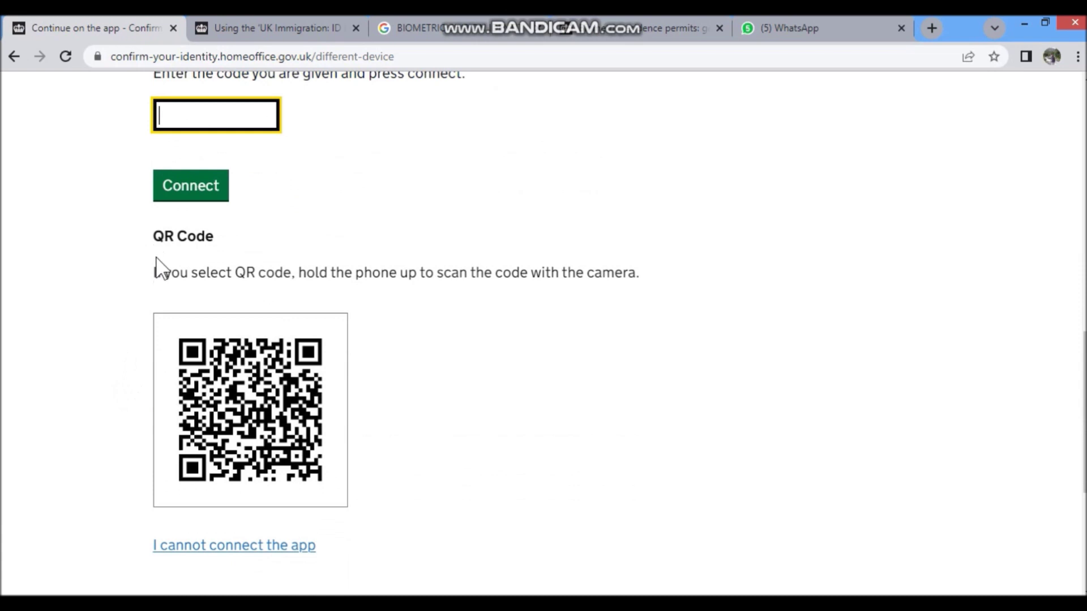
{"action": "left_click_drag", "start_coordinate": [155, 275], "coordinate": [661, 269]}
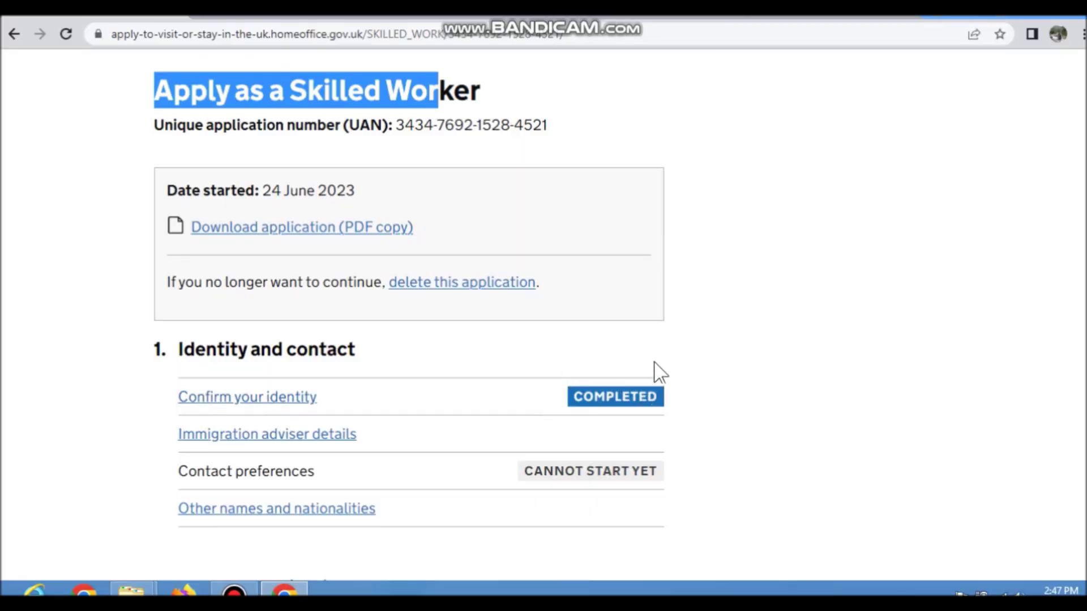
Step: Record No for using a UK immigration adviser and confirm the adviser answers
{"action": "scroll", "coordinate": [2, 408], "scroll_direction": "down", "scroll_amount": 4}
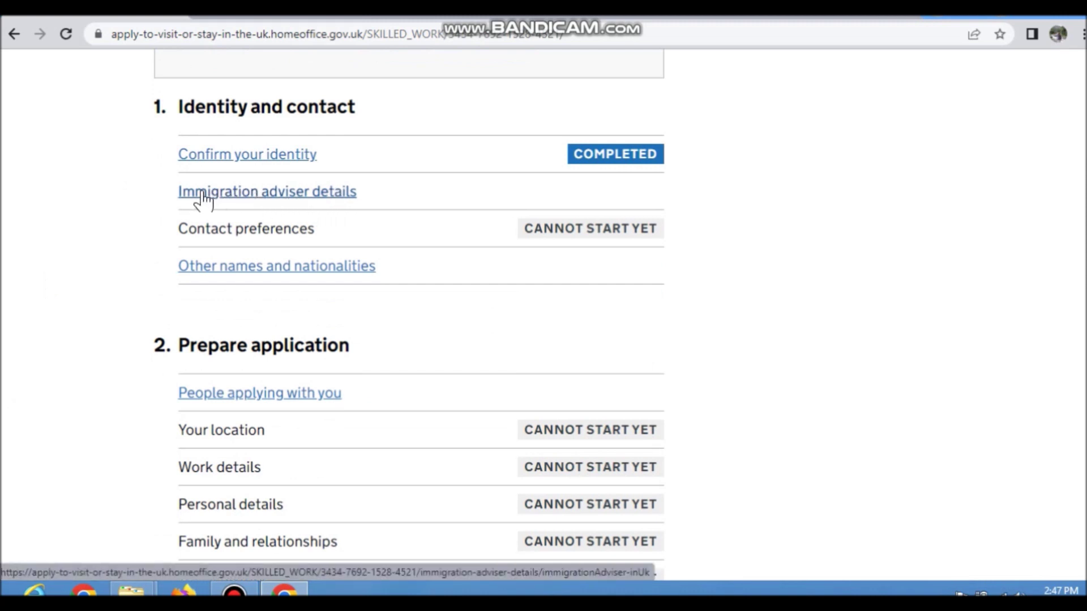
{"action": "left_click", "coordinate": [247, 195]}
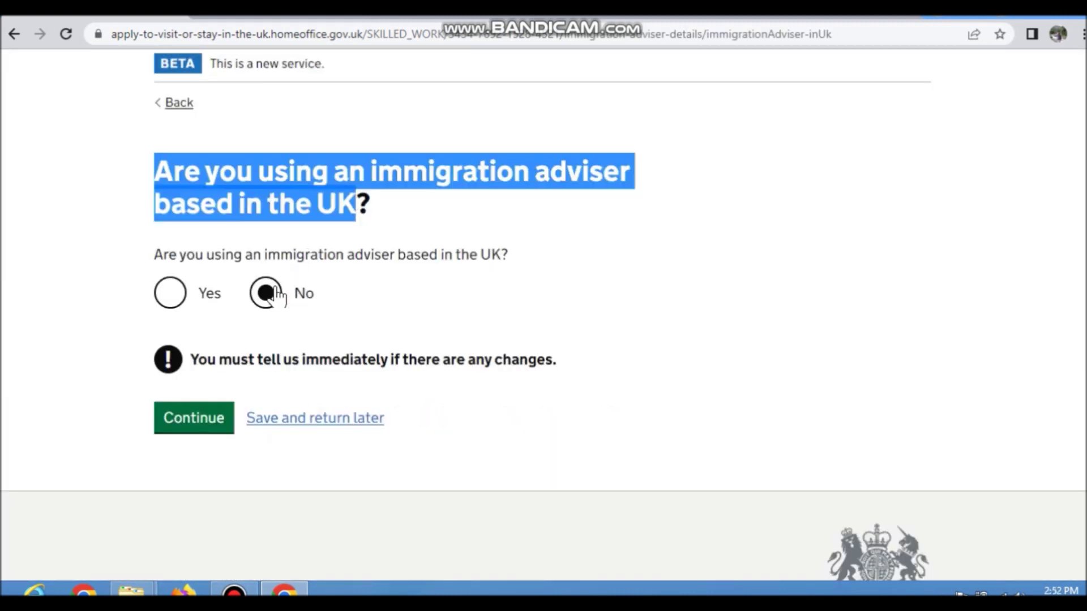
{"action": "left_click", "coordinate": [266, 293]}
{"action": "left_click", "coordinate": [186, 428]}
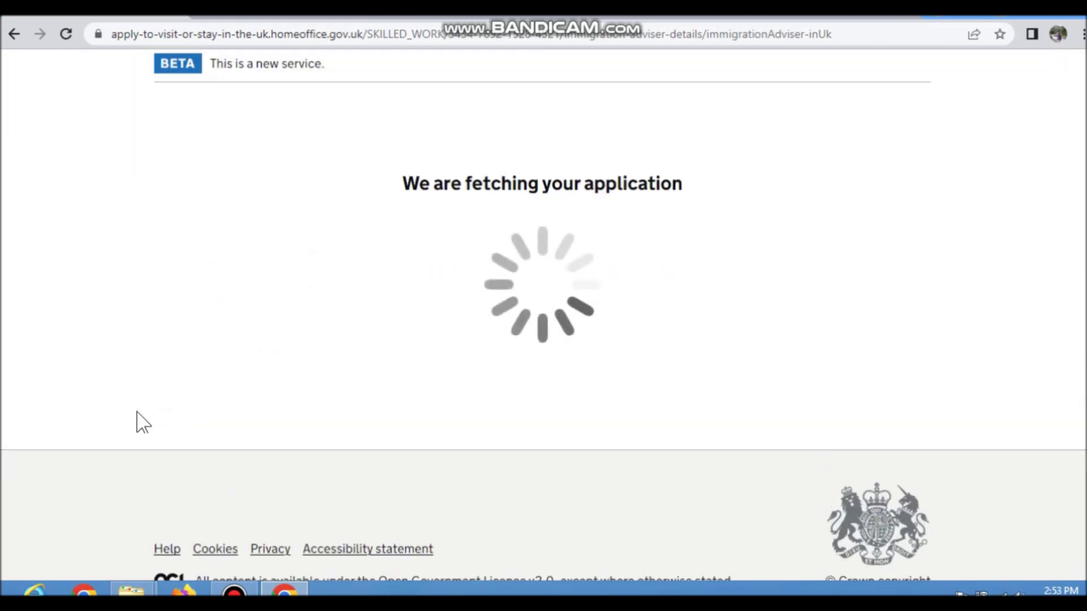
{"action": "scroll", "coordinate": [214, 233], "scroll_direction": "down", "scroll_amount": 3}
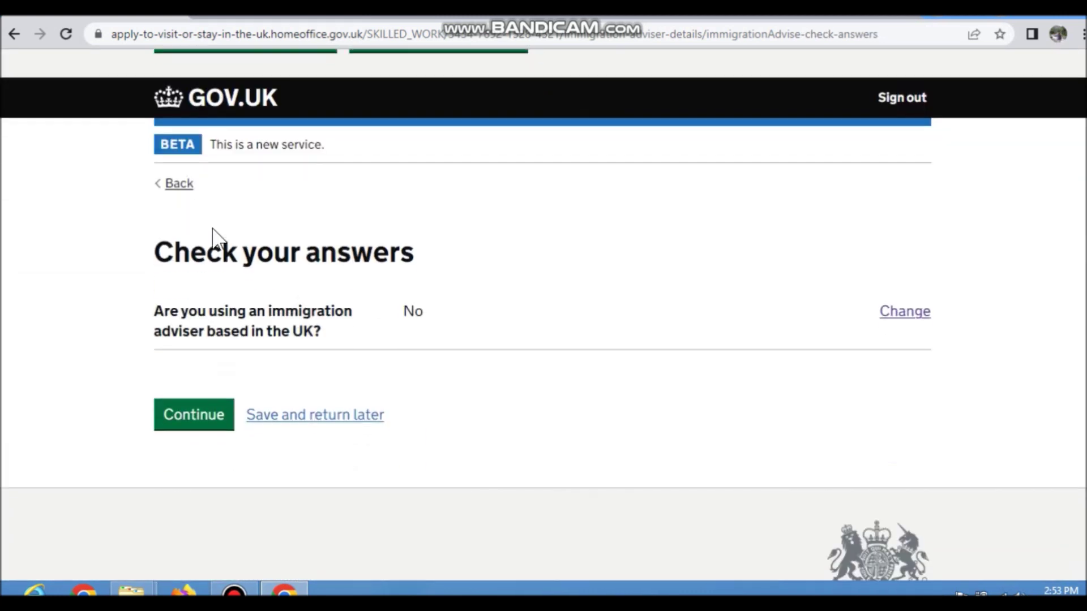
{"action": "scroll", "coordinate": [283, 233], "scroll_direction": "down", "scroll_amount": 2}
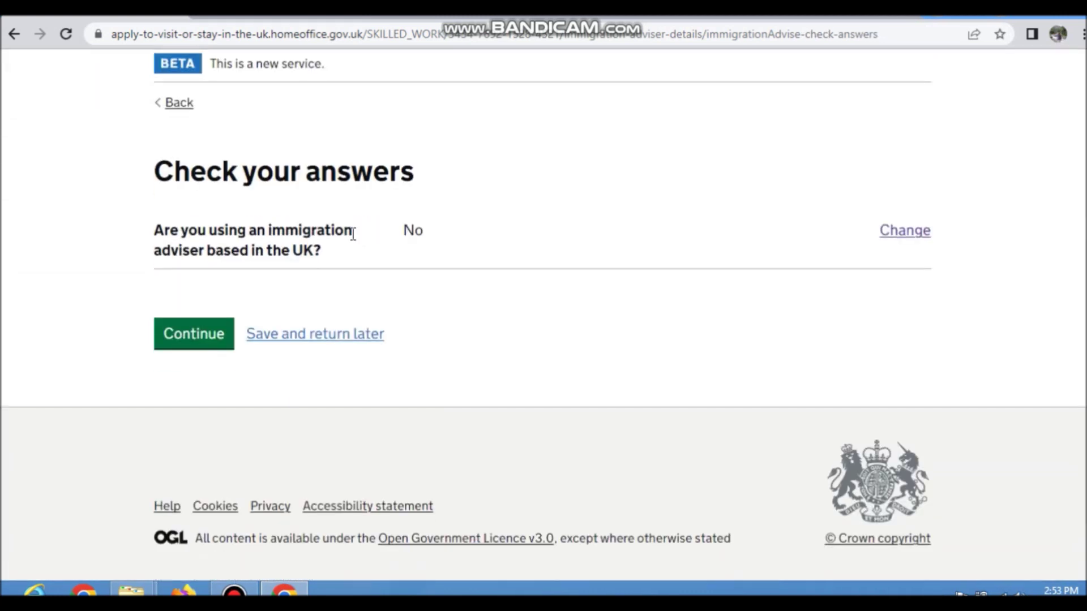
{"action": "left_click", "coordinate": [211, 340]}
Step: In Contact preferences, choose the existing email address for contact
{"action": "scroll", "coordinate": [18, 381], "scroll_direction": "down", "scroll_amount": 3}
{"action": "scroll", "coordinate": [22, 381], "scroll_direction": "down", "scroll_amount": 6}
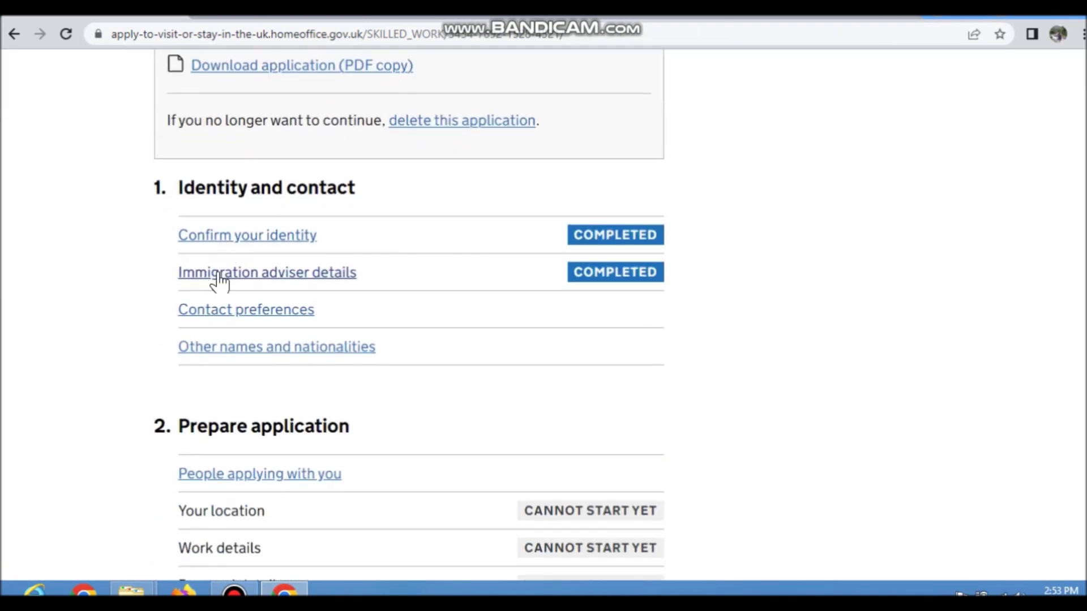
{"action": "left_click", "coordinate": [242, 321]}
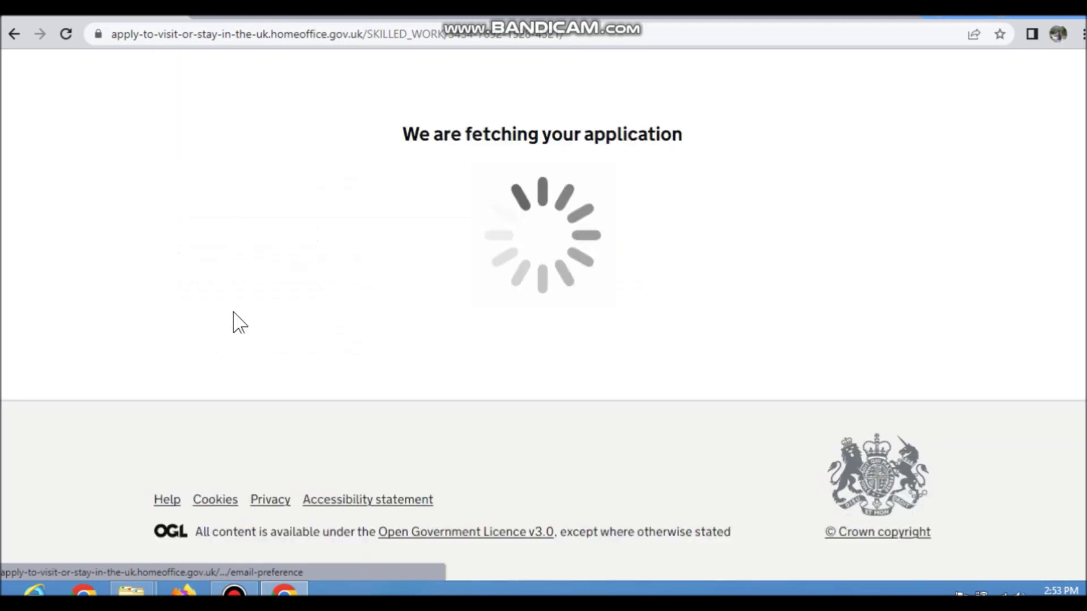
{"action": "scroll", "coordinate": [112, 359], "scroll_direction": "down", "scroll_amount": 2}
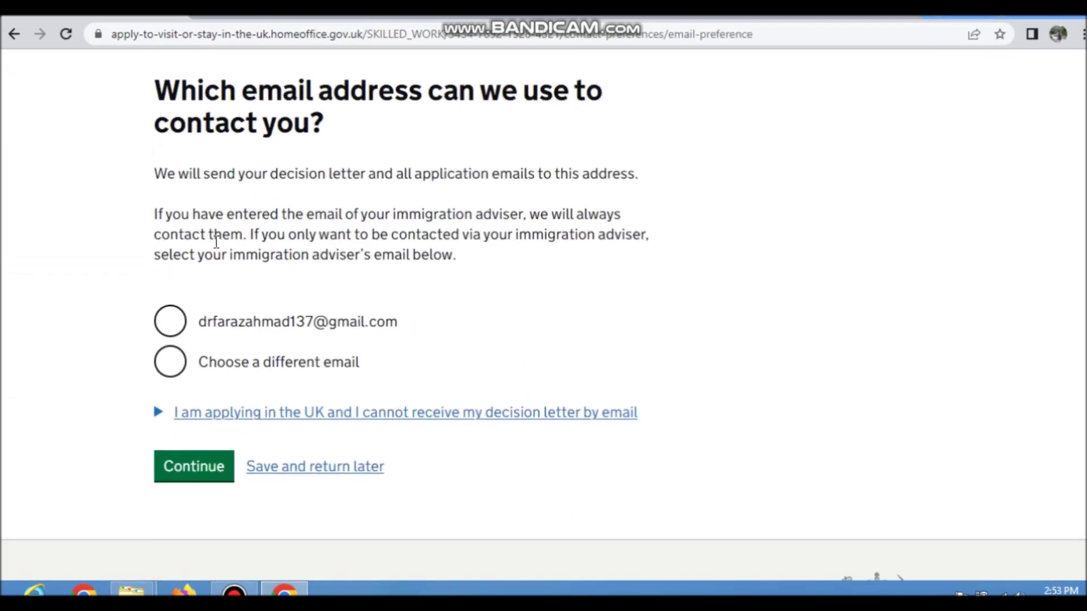
{"action": "left_click", "coordinate": [176, 326]}
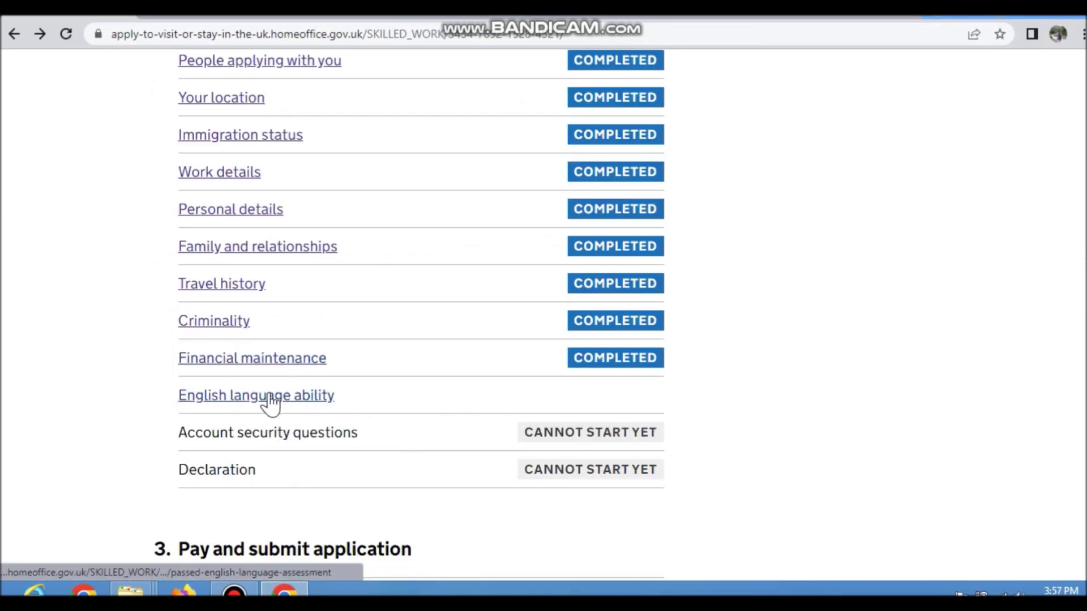
Step: Answer Yes to having passed an English language assessment and confirm the English language answers
{"action": "left_click", "coordinate": [268, 396]}
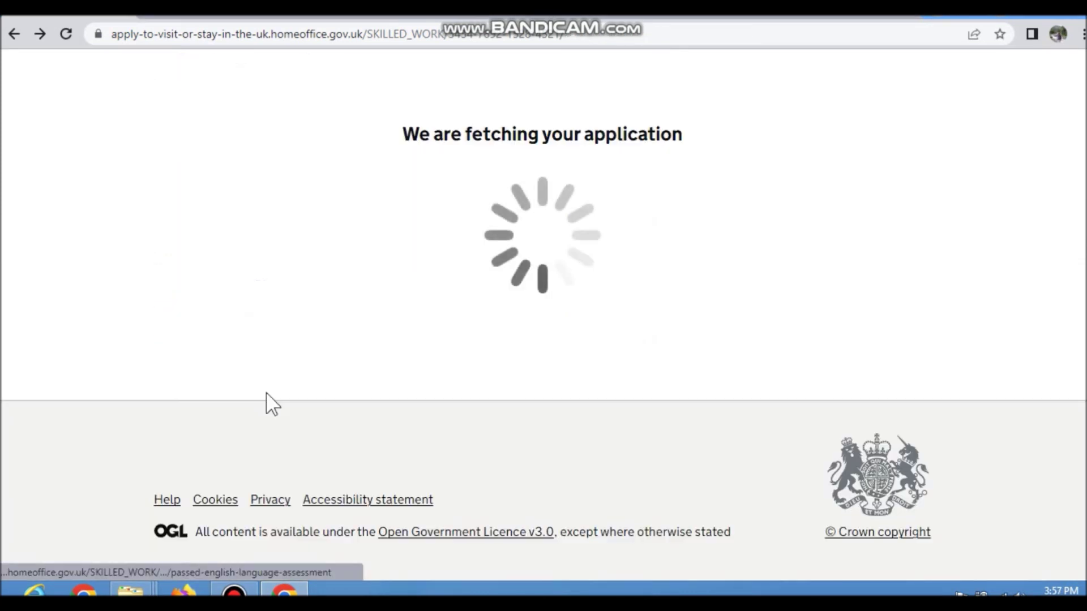
{"action": "scroll", "coordinate": [197, 339], "scroll_direction": "down", "scroll_amount": 1}
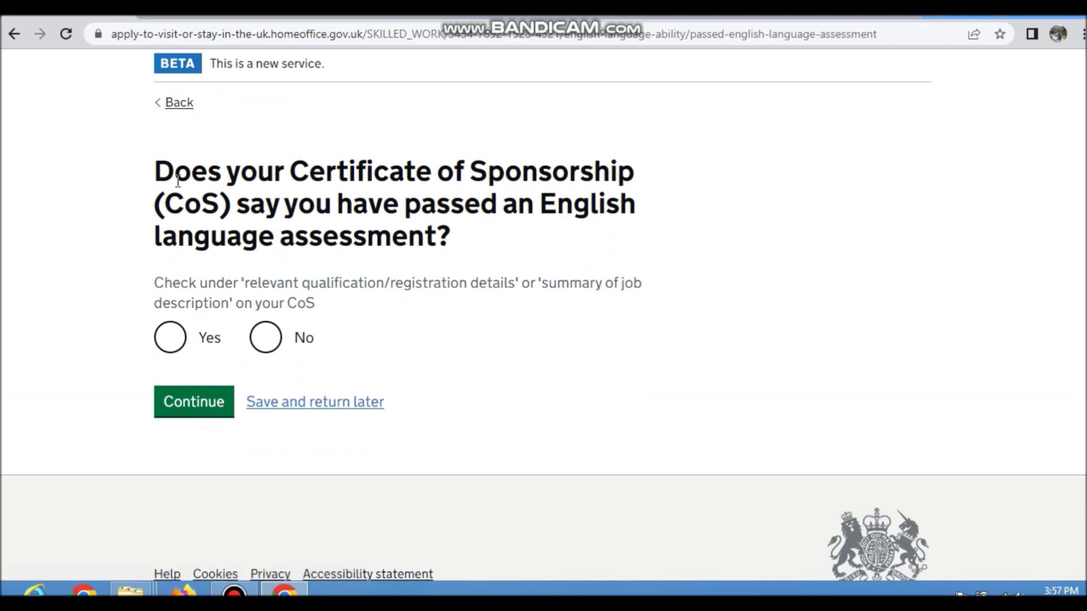
{"action": "left_click_drag", "start_coordinate": [165, 172], "coordinate": [559, 240]}
{"action": "left_click", "coordinate": [163, 342]}
{"action": "left_click", "coordinate": [177, 409]}
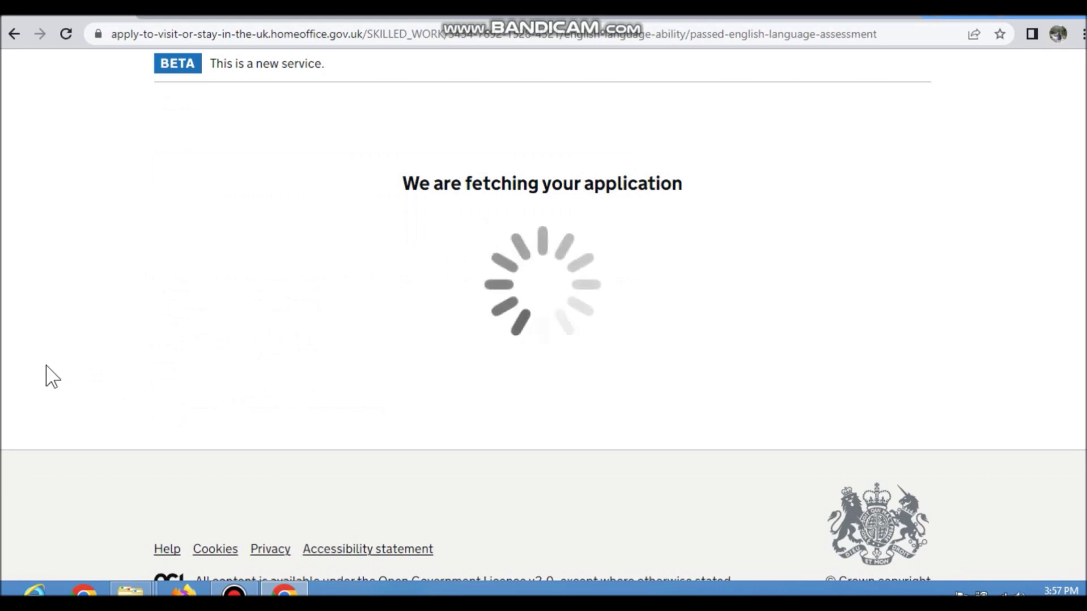
{"action": "scroll", "coordinate": [52, 376], "scroll_direction": "down", "scroll_amount": 5}
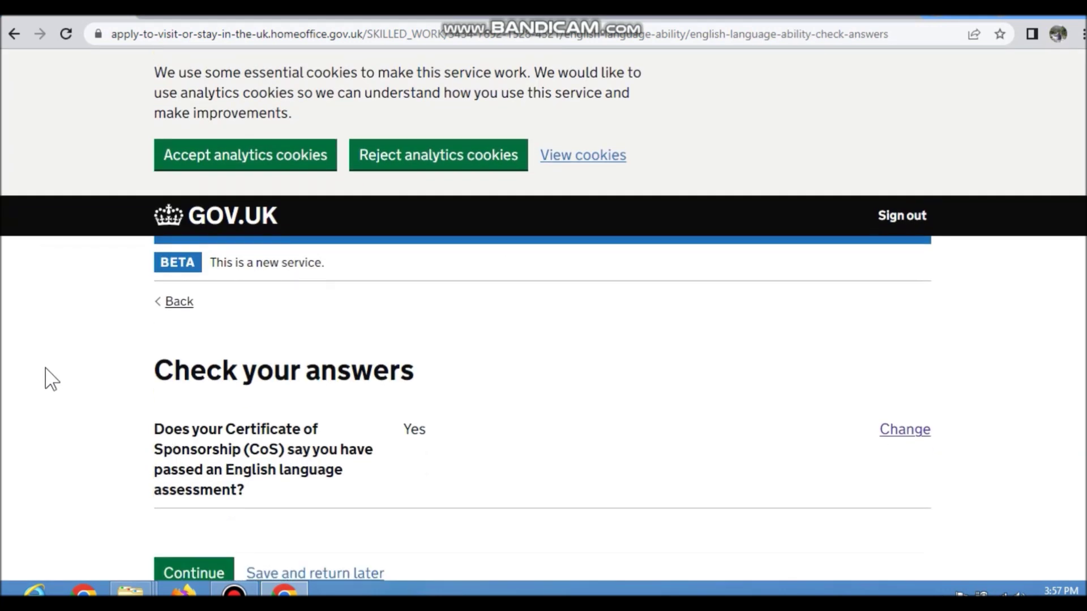
{"action": "left_click", "coordinate": [162, 329]}
{"action": "scroll", "coordinate": [53, 356], "scroll_direction": "down", "scroll_amount": 15}
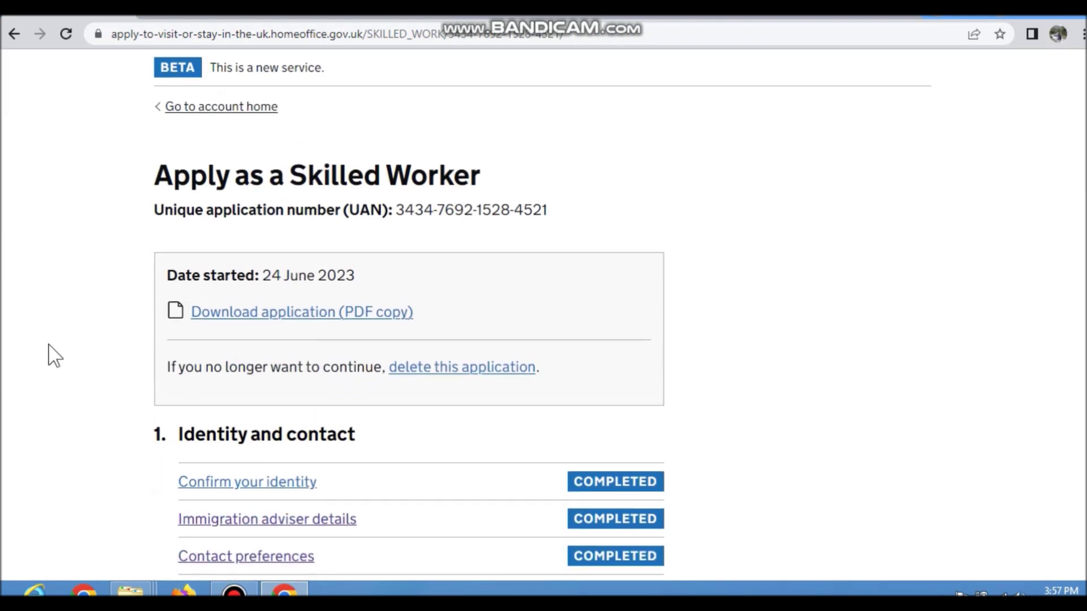
Step: Choose the wedding city question in the first security set and start answering it
{"action": "scroll", "coordinate": [53, 355], "scroll_direction": "down", "scroll_amount": 2}
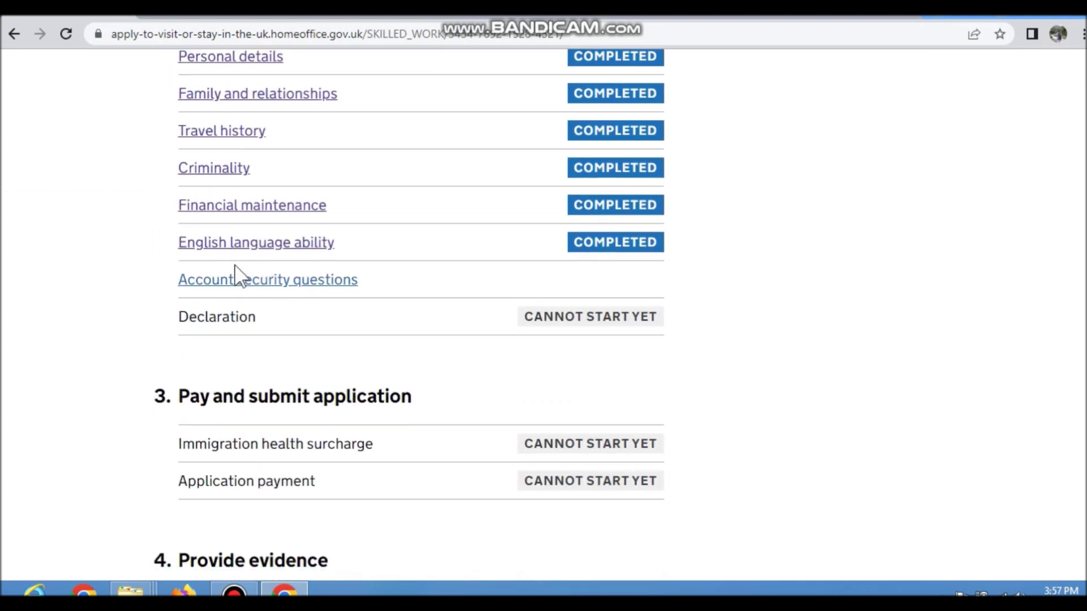
{"action": "left_click", "coordinate": [279, 286]}
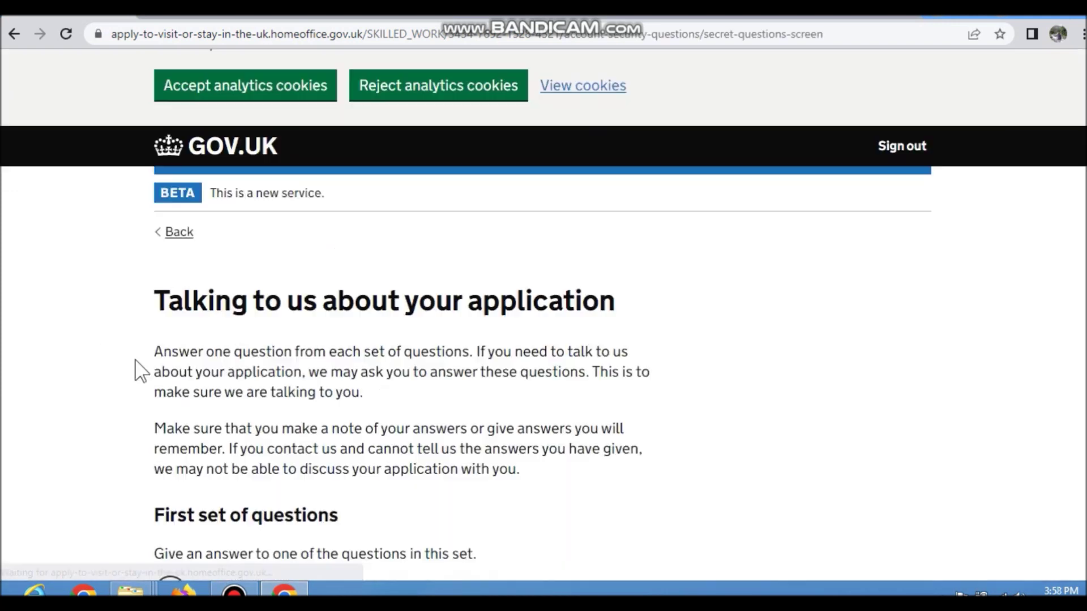
{"action": "scroll", "coordinate": [158, 227], "scroll_direction": "down", "scroll_amount": 2}
{"action": "left_click_drag", "start_coordinate": [155, 222], "coordinate": [646, 267]}
{"action": "scroll", "coordinate": [201, 238], "scroll_direction": "down", "scroll_amount": 4}
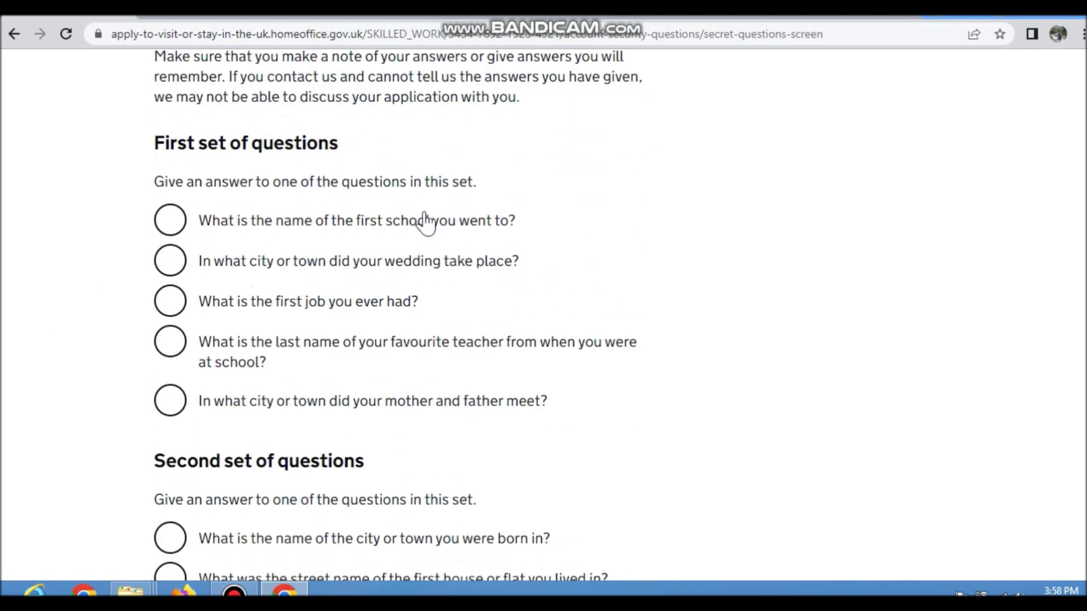
{"action": "left_click", "coordinate": [170, 261]}
{"action": "left_click", "coordinate": [248, 299]}
Step: Choose the birth city and father's birthplace questions in the other two sets and submit
{"action": "scroll", "coordinate": [260, 276], "scroll_direction": "down", "scroll_amount": 4}
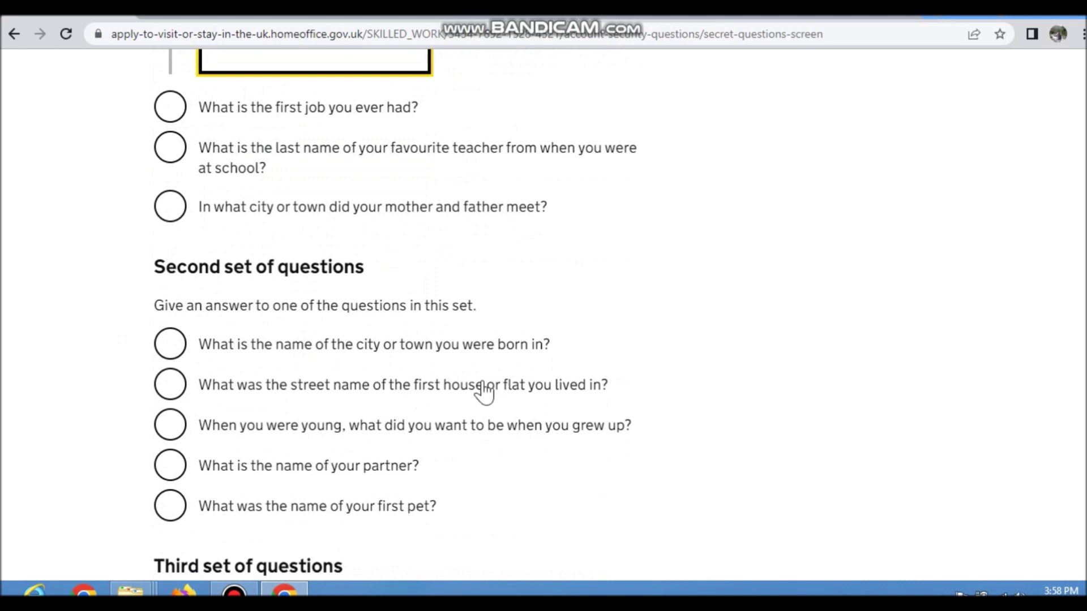
{"action": "left_click", "coordinate": [171, 344]}
{"action": "scroll", "coordinate": [71, 403], "scroll_direction": "down", "scroll_amount": 5}
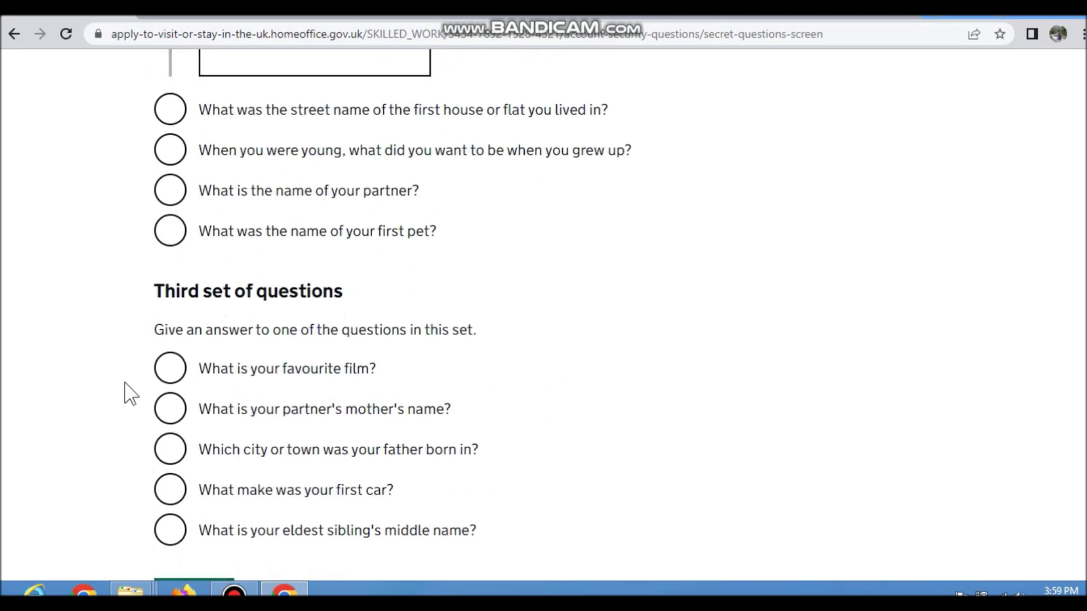
{"action": "left_click", "coordinate": [170, 450]}
{"action": "scroll", "coordinate": [112, 495], "scroll_direction": "down", "scroll_amount": 6}
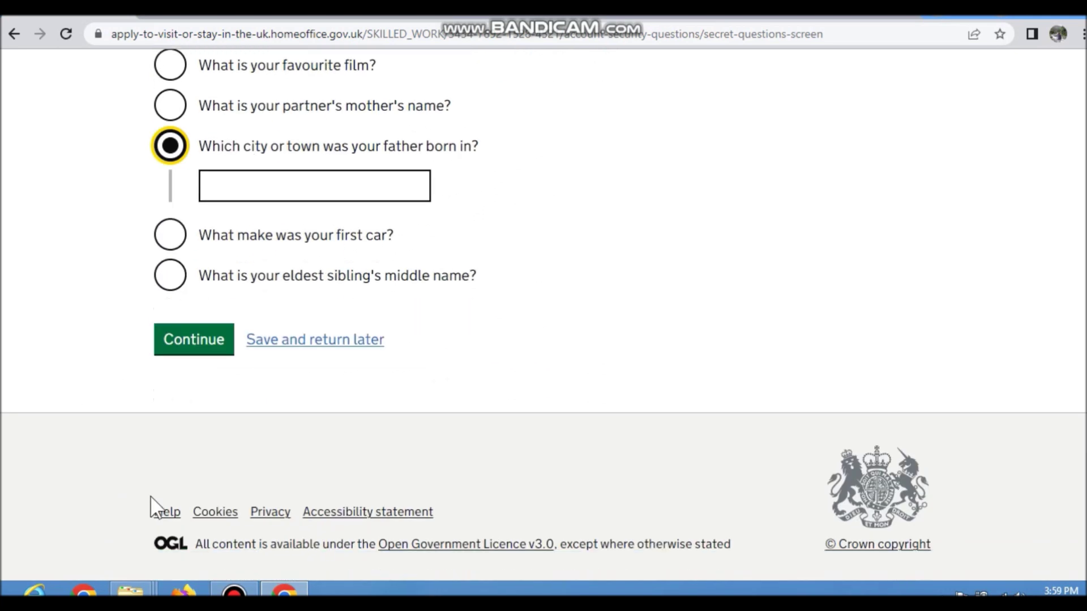
{"action": "left_click", "coordinate": [199, 339]}
{"action": "left_click", "coordinate": [218, 235]}
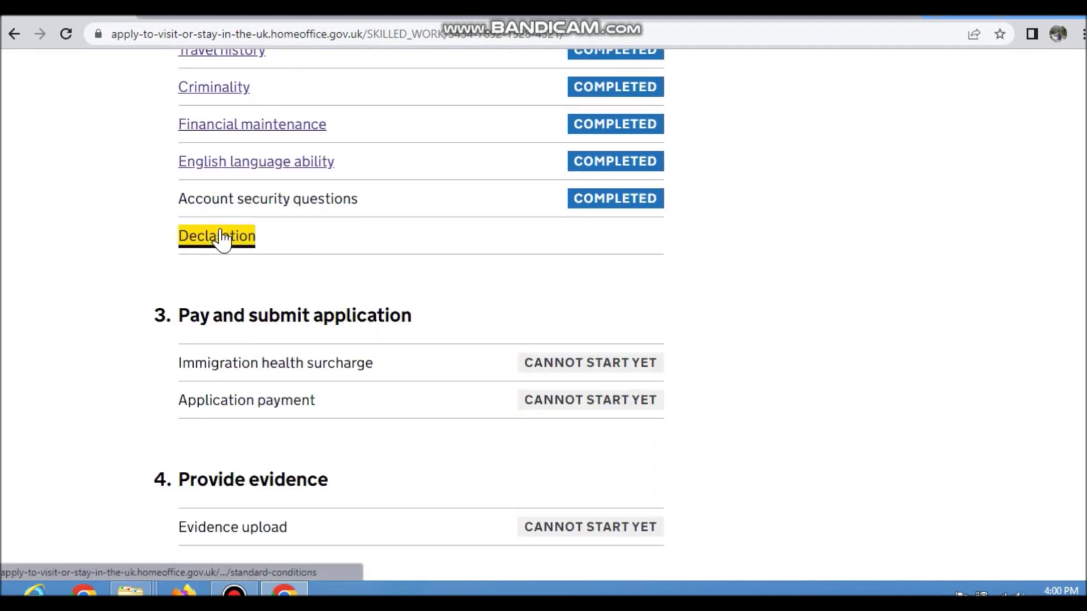
Step: Accept the declaration conditions and move on to the declaration page
{"action": "scroll", "coordinate": [5, 391], "scroll_direction": "down", "scroll_amount": 5}
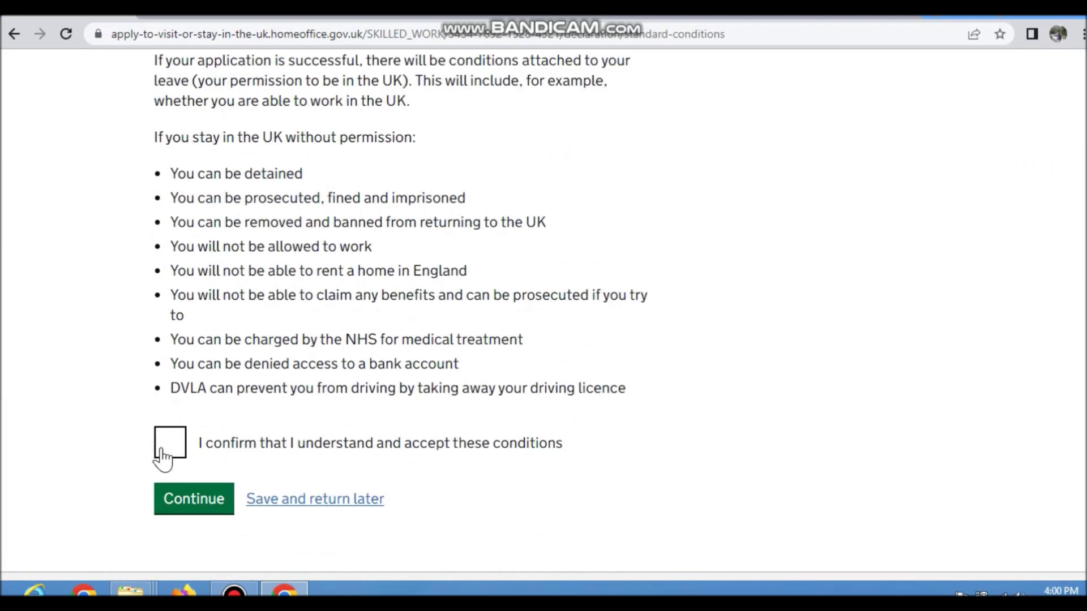
{"action": "scroll", "coordinate": [206, 345], "scroll_direction": "down", "scroll_amount": 5}
{"action": "left_click", "coordinate": [172, 365]}
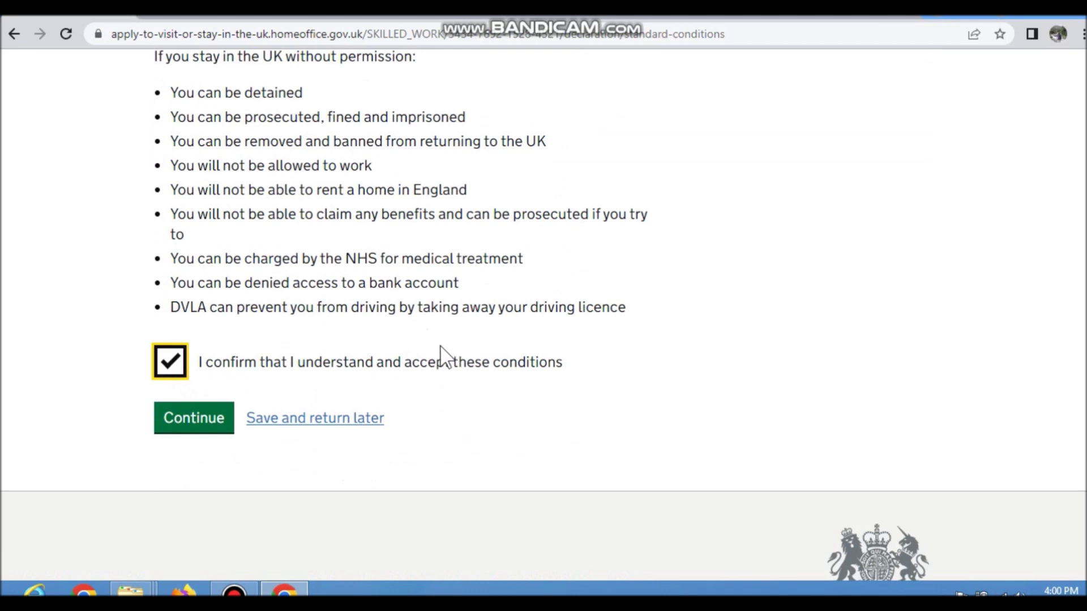
{"action": "left_click", "coordinate": [164, 420]}
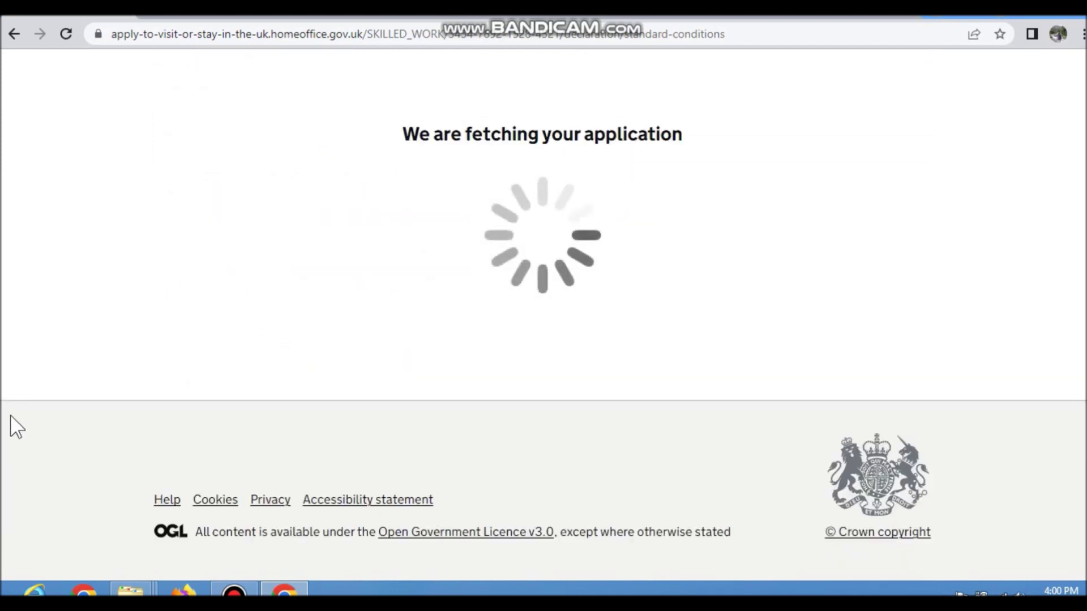
{"action": "scroll", "coordinate": [19, 413], "scroll_direction": "down", "scroll_amount": 5}
{"action": "scroll", "coordinate": [209, 347], "scroll_direction": "up", "scroll_amount": 5}
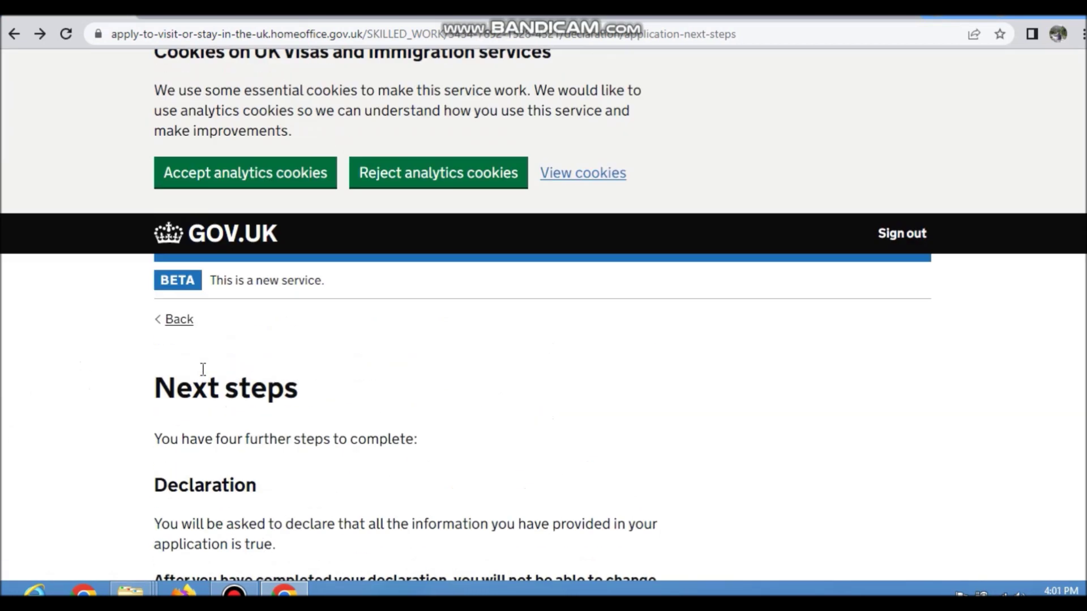
{"action": "scroll", "coordinate": [206, 378], "scroll_direction": "down", "scroll_amount": 7}
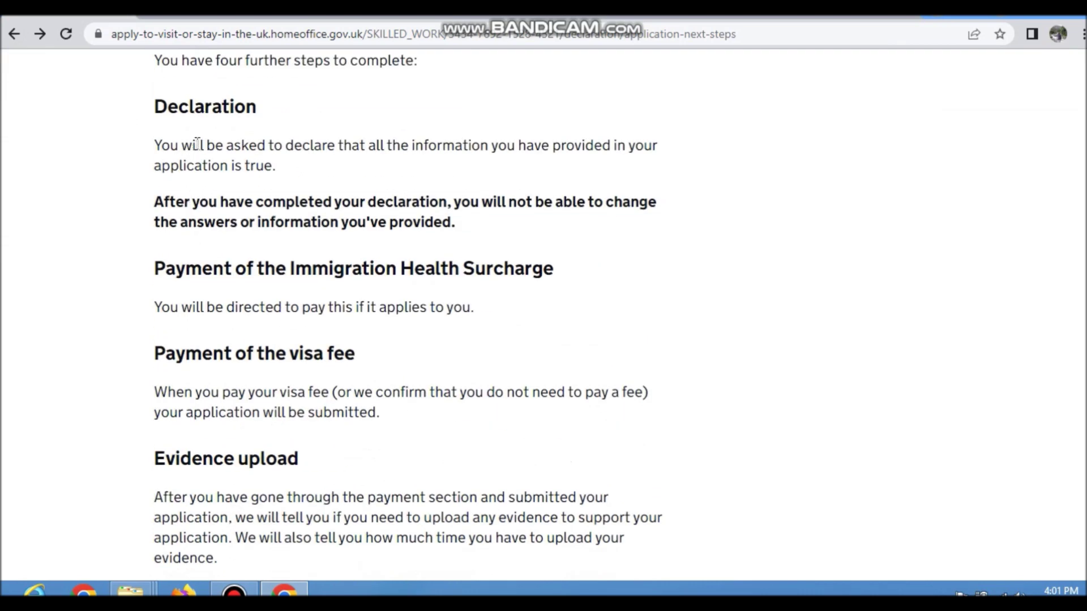
{"action": "left_click_drag", "start_coordinate": [204, 346], "coordinate": [354, 354]}
{"action": "scroll", "coordinate": [253, 396], "scroll_direction": "down", "scroll_amount": 3}
{"action": "left_click_drag", "start_coordinate": [155, 299], "coordinate": [311, 318]}
{"action": "left_click", "coordinate": [229, 436]}
Step: Submit the declaration as the applicant aged 18 or over, returning to the Pay and submit overview
{"action": "scroll", "coordinate": [107, 441], "scroll_direction": "down", "scroll_amount": 7}
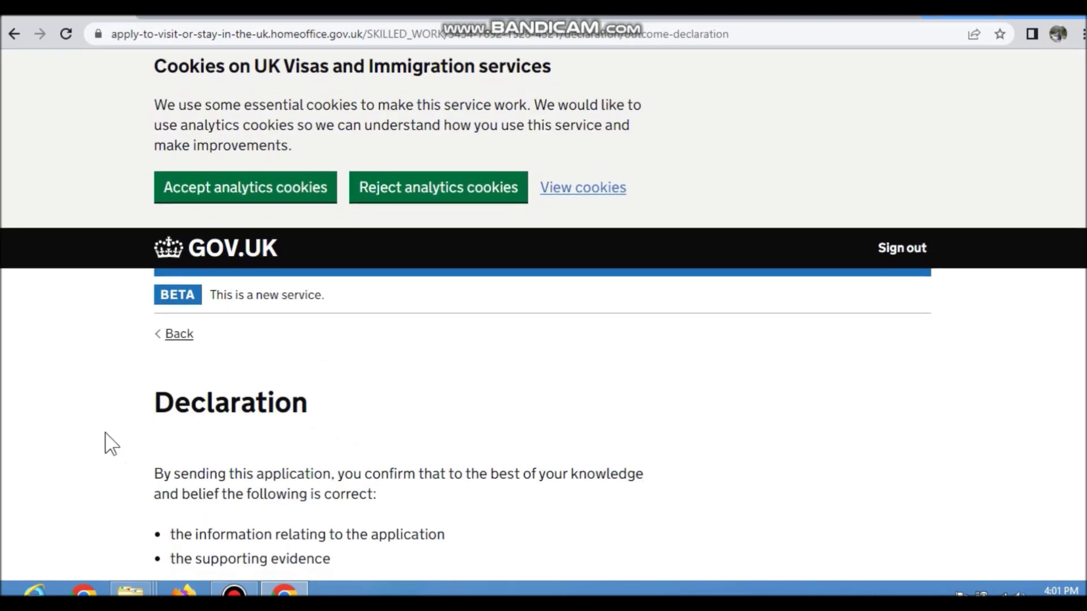
{"action": "scroll", "coordinate": [196, 202], "scroll_direction": "down", "scroll_amount": 6}
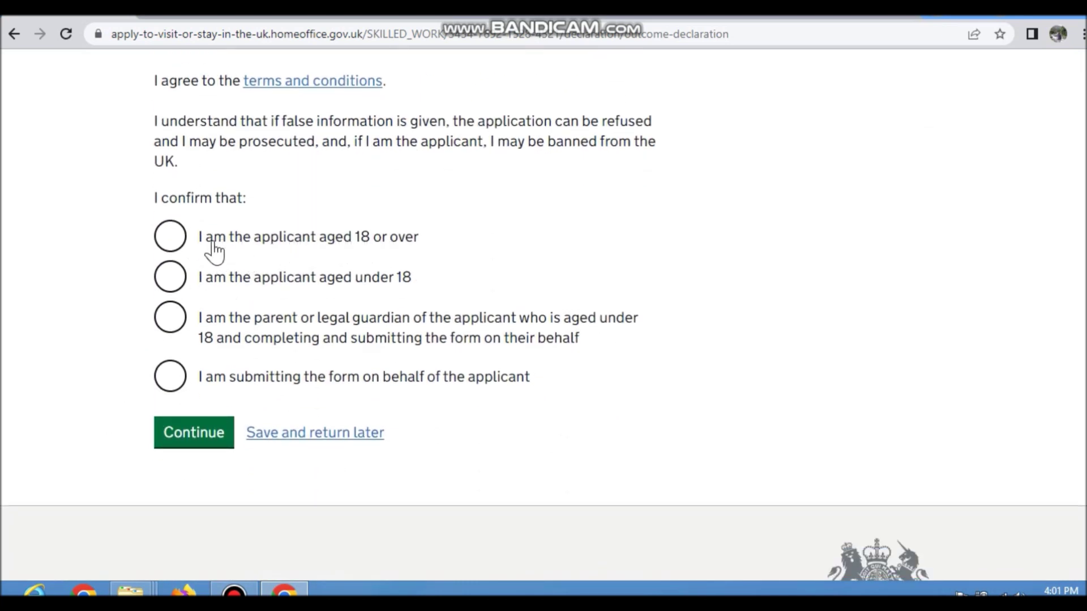
{"action": "left_click", "coordinate": [213, 432]}
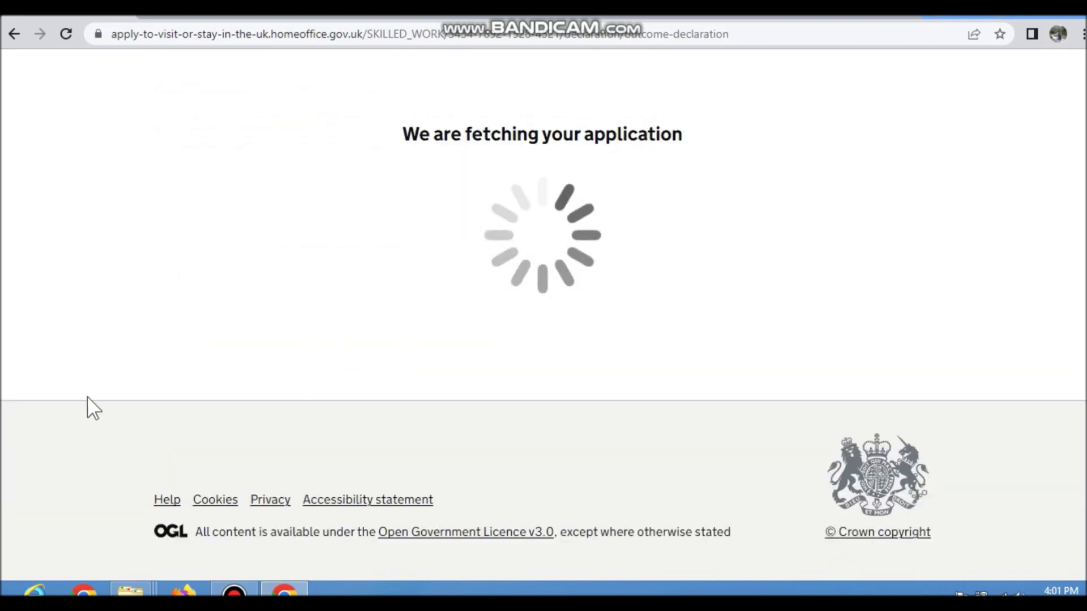
{"action": "scroll", "coordinate": [87, 407], "scroll_direction": "down", "scroll_amount": 5}
{"action": "scroll", "coordinate": [85, 407], "scroll_direction": "down", "scroll_amount": 13}
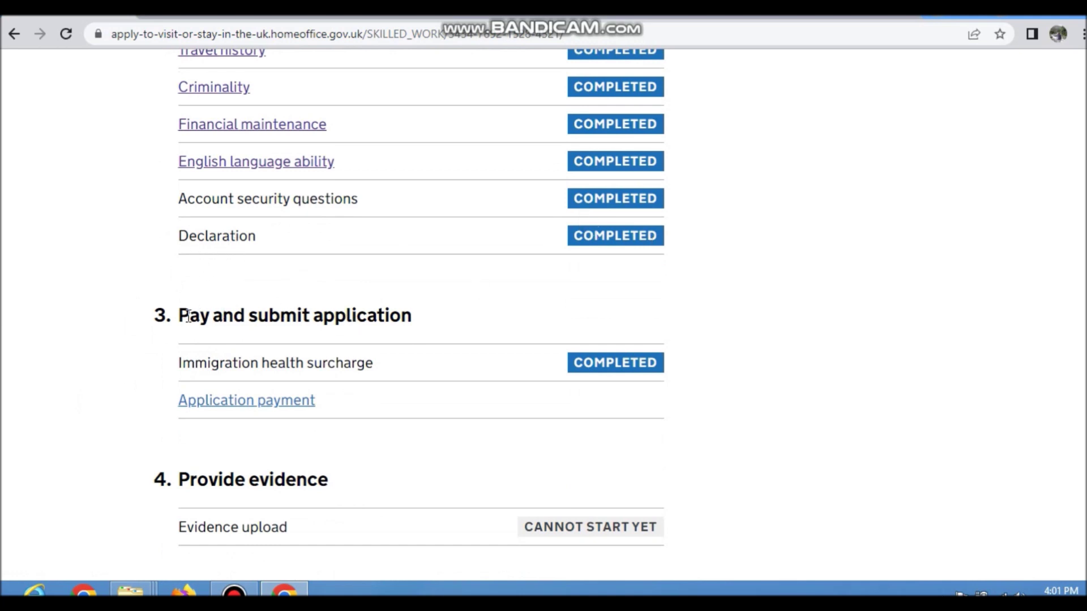
{"action": "left_click_drag", "start_coordinate": [182, 316], "coordinate": [393, 324]}
Step: Start Application payment and move past the payment next steps information
{"action": "scroll", "coordinate": [642, 364], "scroll_direction": "down", "scroll_amount": 3}
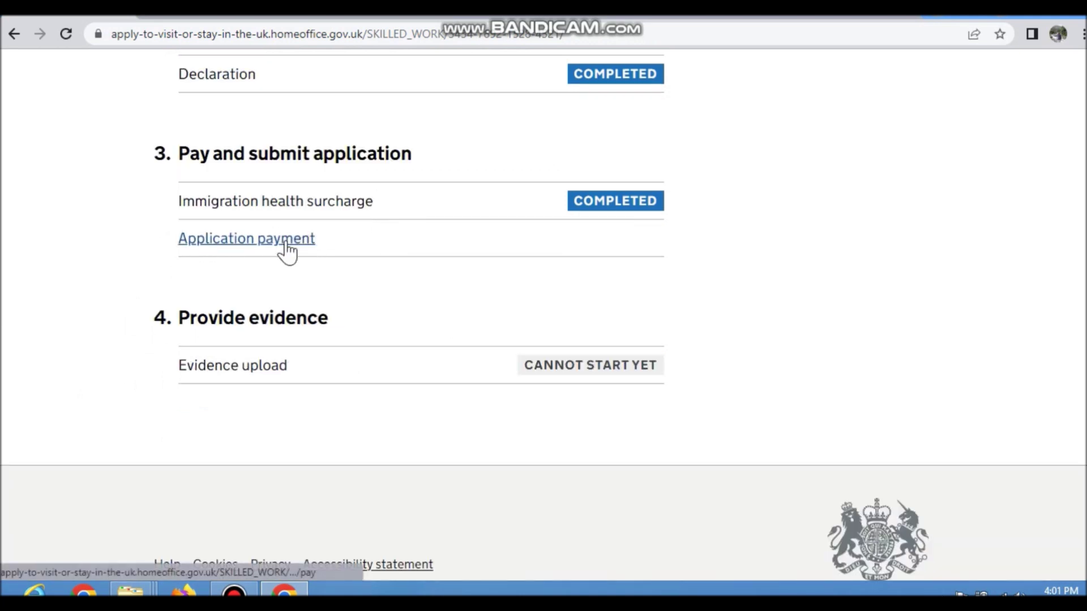
{"action": "left_click", "coordinate": [283, 243]}
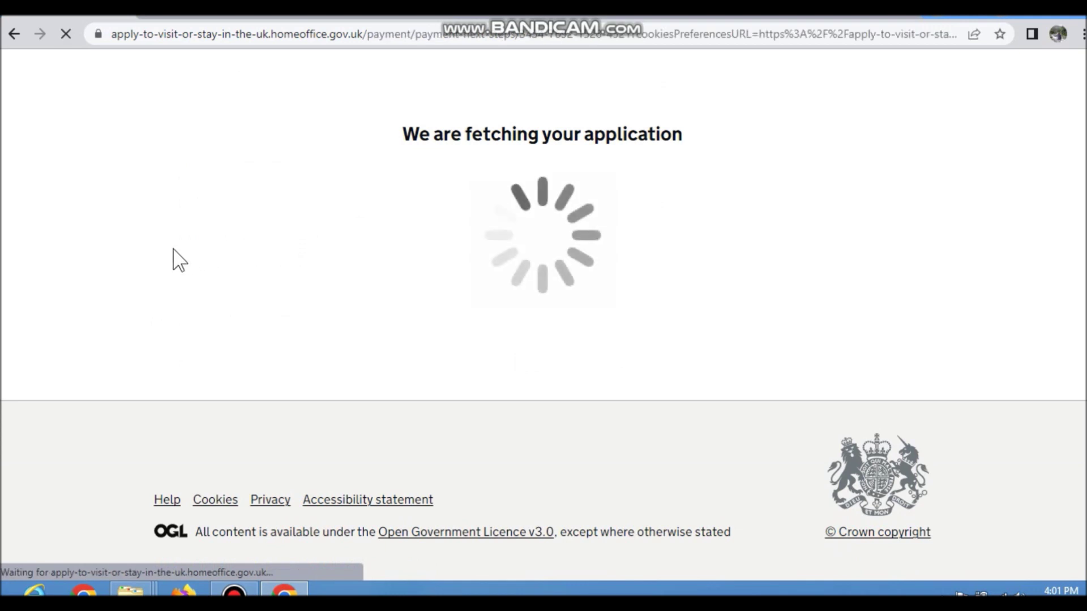
{"action": "scroll", "coordinate": [173, 249], "scroll_direction": "down", "scroll_amount": 8}
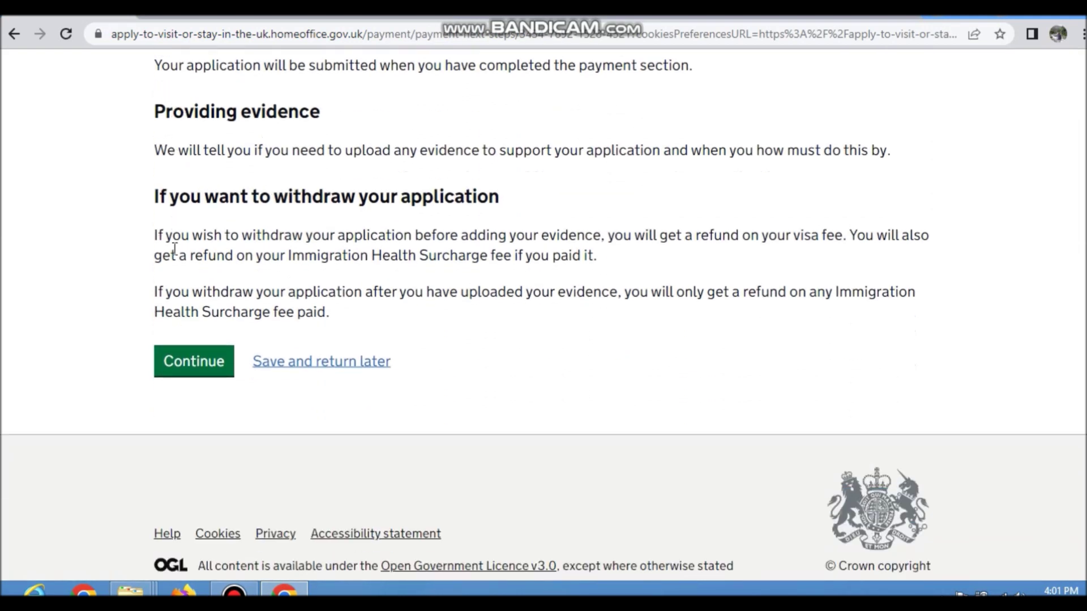
{"action": "scroll", "coordinate": [174, 249], "scroll_direction": "down", "scroll_amount": 1}
{"action": "scroll", "coordinate": [342, 209], "scroll_direction": "up", "scroll_amount": 3}
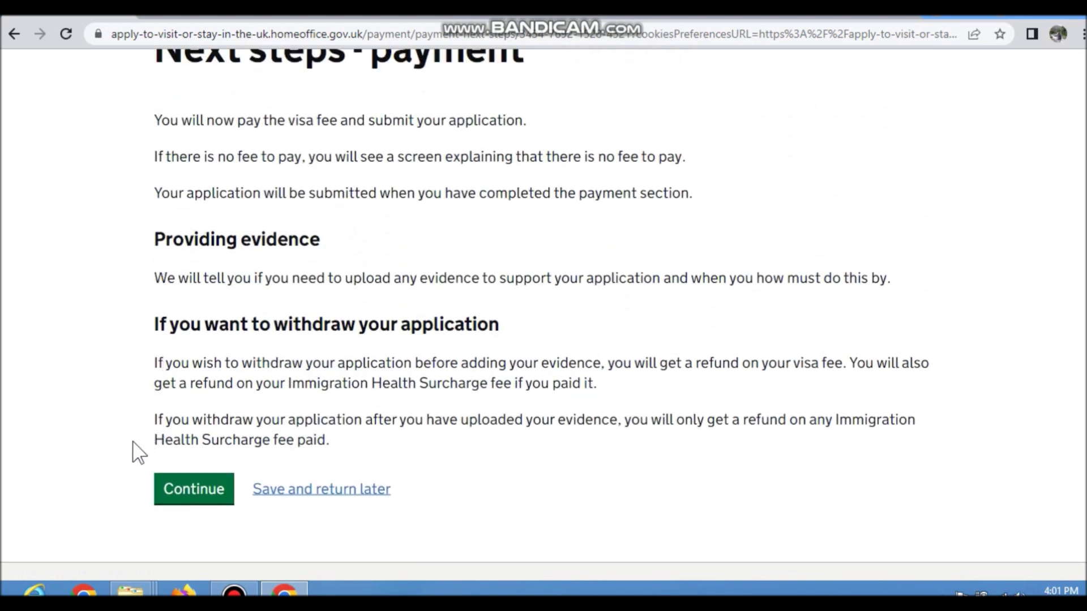
{"action": "left_click", "coordinate": [189, 490]}
Step: Choose the 247.00 GBP standard service with an 8-week decision time and pay for it
{"action": "left_click_drag", "start_coordinate": [200, 314], "coordinate": [435, 324]}
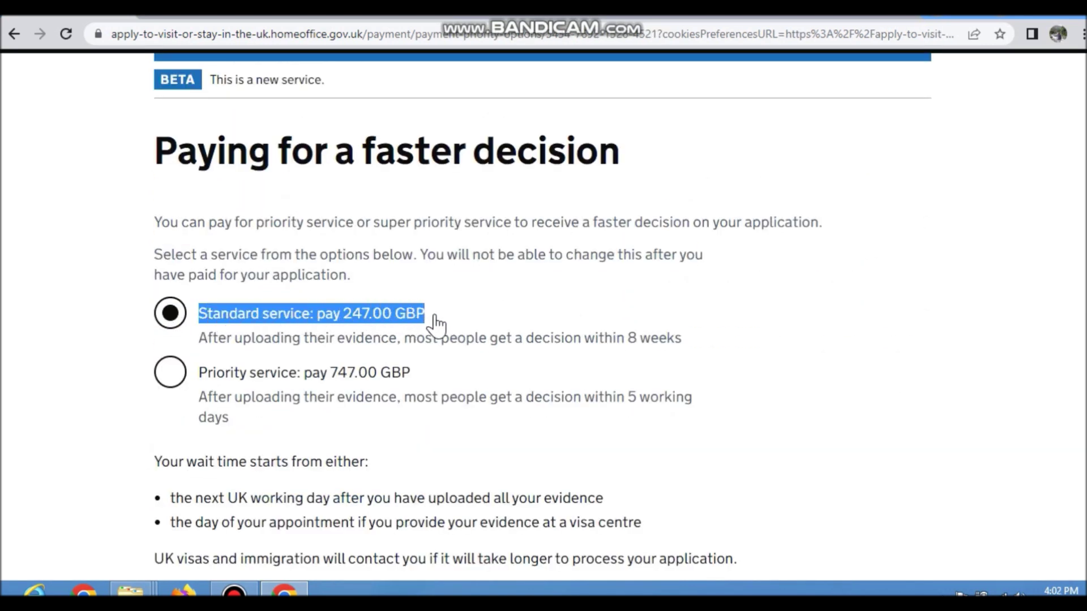
{"action": "left_click_drag", "start_coordinate": [199, 375], "coordinate": [452, 383]}
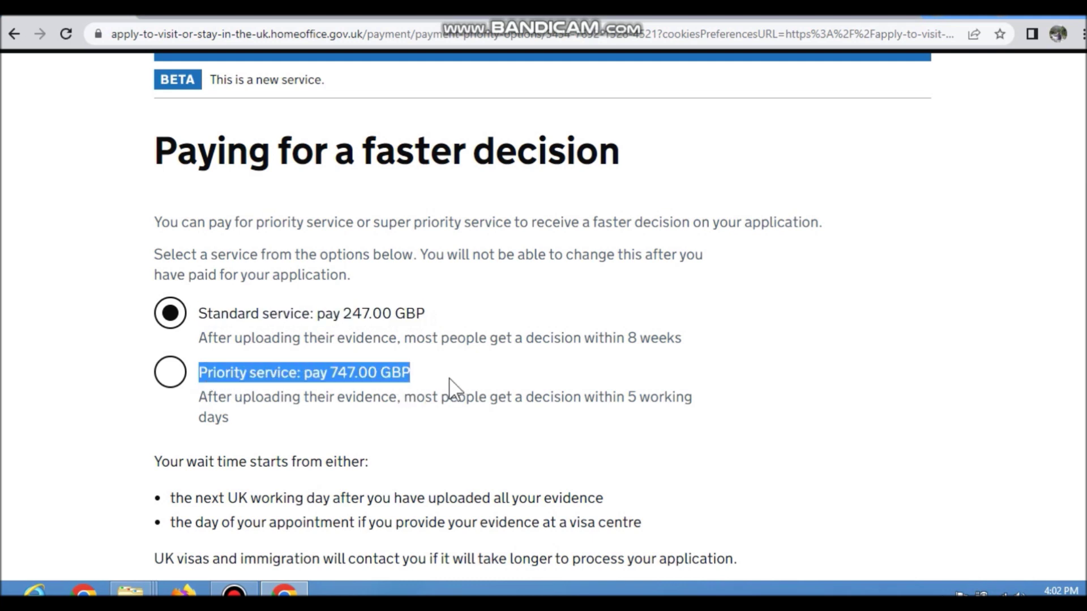
{"action": "scroll", "coordinate": [413, 436], "scroll_direction": "down", "scroll_amount": 3}
{"action": "scroll", "coordinate": [210, 419], "scroll_direction": "up", "scroll_amount": 1}
{"action": "left_click", "coordinate": [177, 240]}
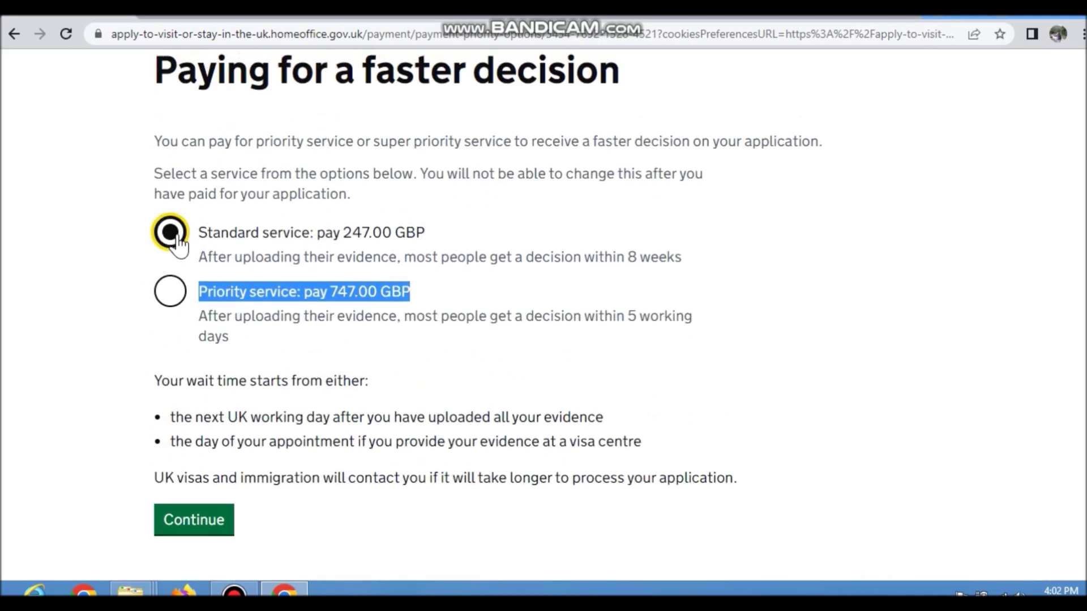
{"action": "left_click", "coordinate": [233, 260]}
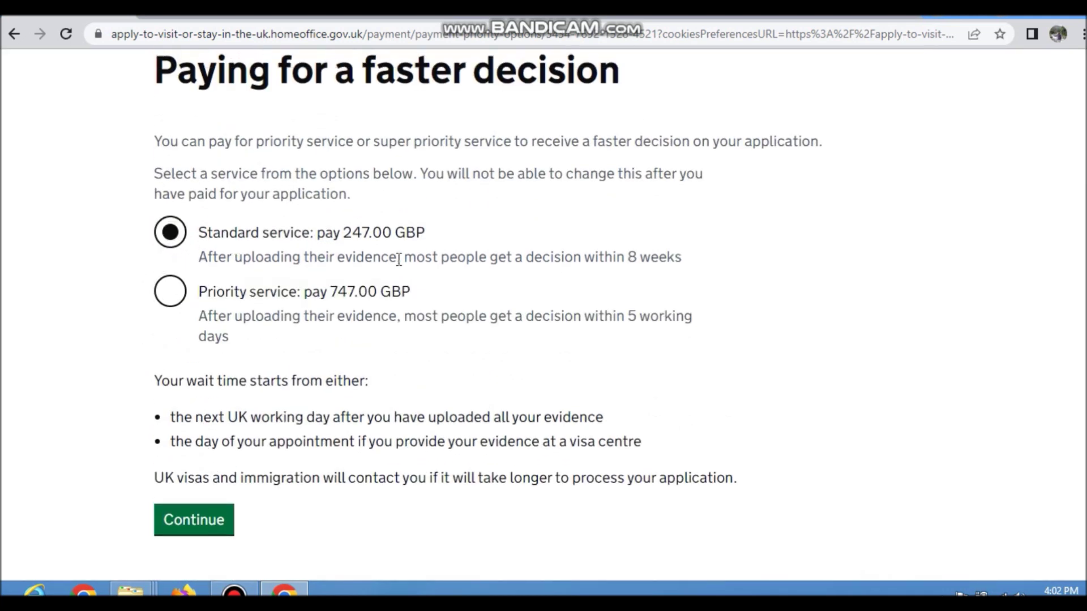
{"action": "left_click_drag", "start_coordinate": [601, 258], "coordinate": [708, 267]}
{"action": "left_click", "coordinate": [709, 269]}
{"action": "left_click_drag", "start_coordinate": [749, 222], "coordinate": [755, 297]}
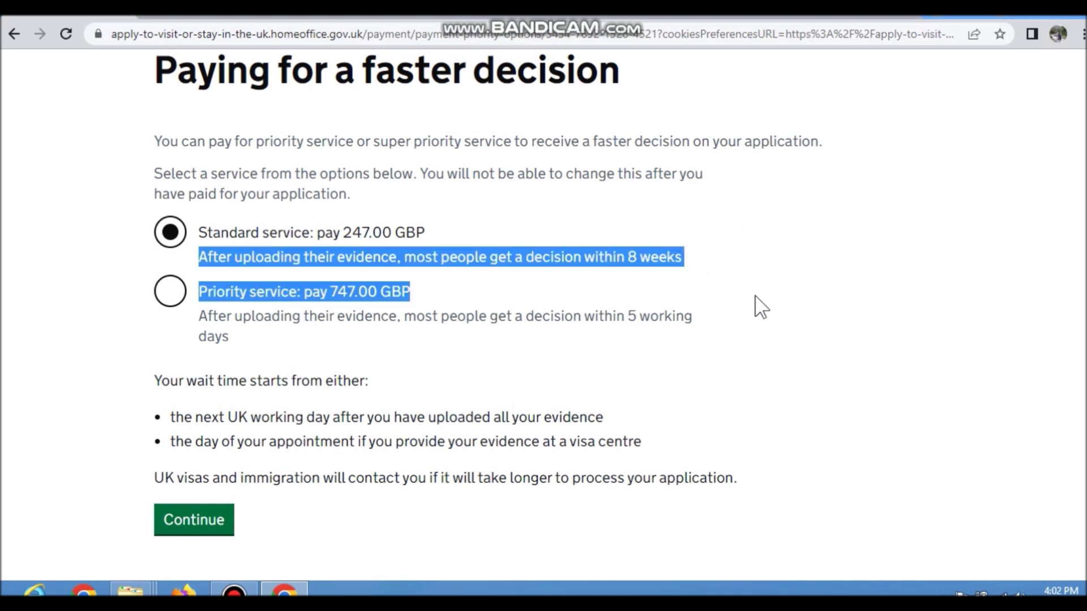
{"action": "left_click", "coordinate": [796, 300]}
{"action": "left_click", "coordinate": [213, 524]}
{"action": "left_click_drag", "start_coordinate": [368, 331], "coordinate": [652, 335]}
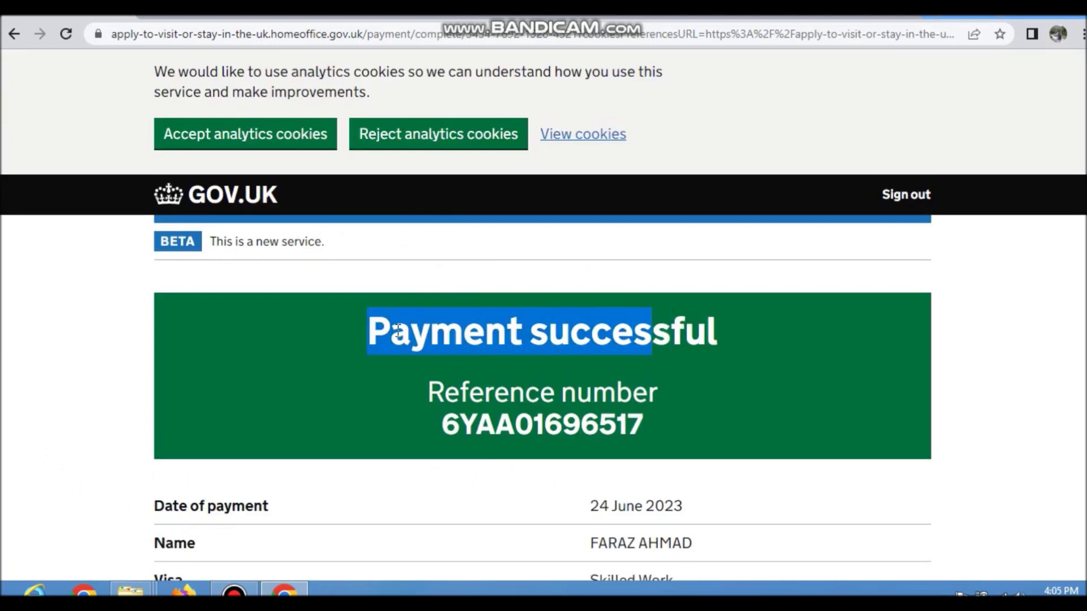
{"action": "scroll", "coordinate": [301, 352], "scroll_direction": "down", "scroll_amount": 9}
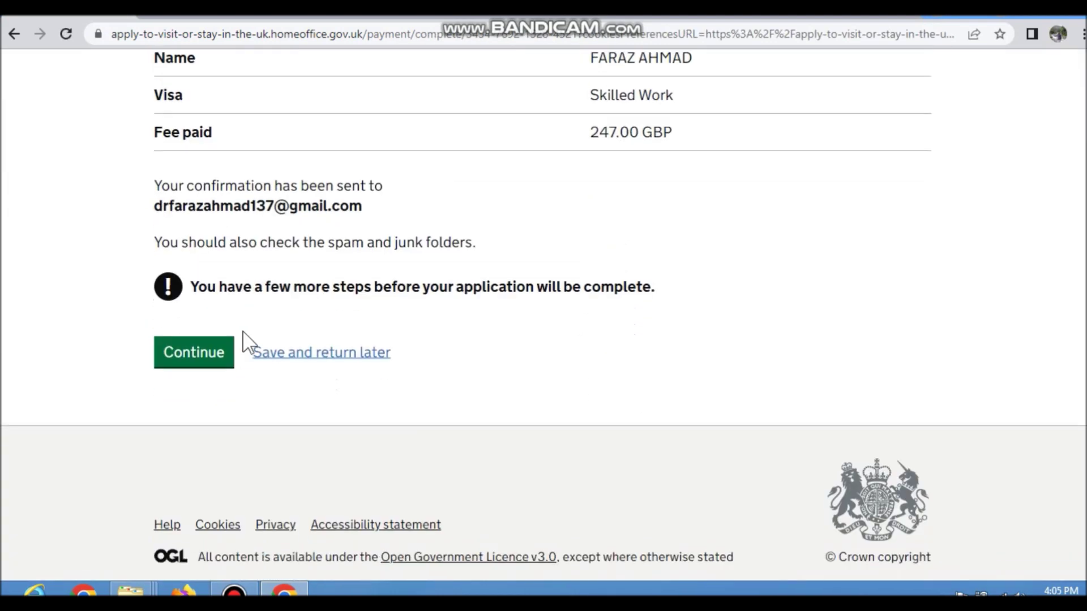
Step: Submit the application to get its UAN, note the evidence warning, and return to the task list
{"action": "left_click", "coordinate": [194, 319]}
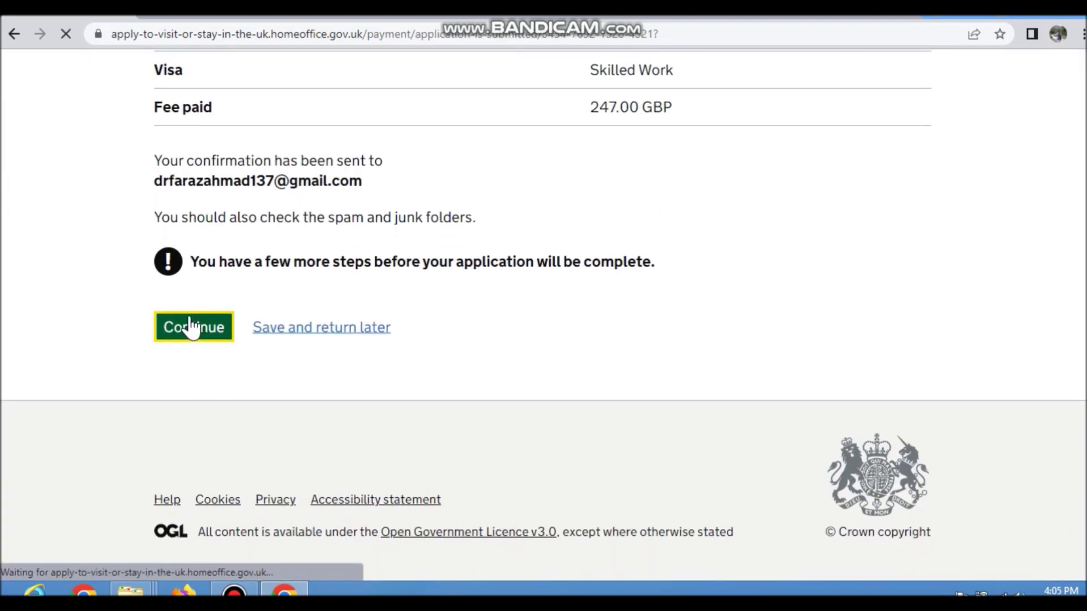
{"action": "scroll", "coordinate": [68, 339], "scroll_direction": "down", "scroll_amount": 5}
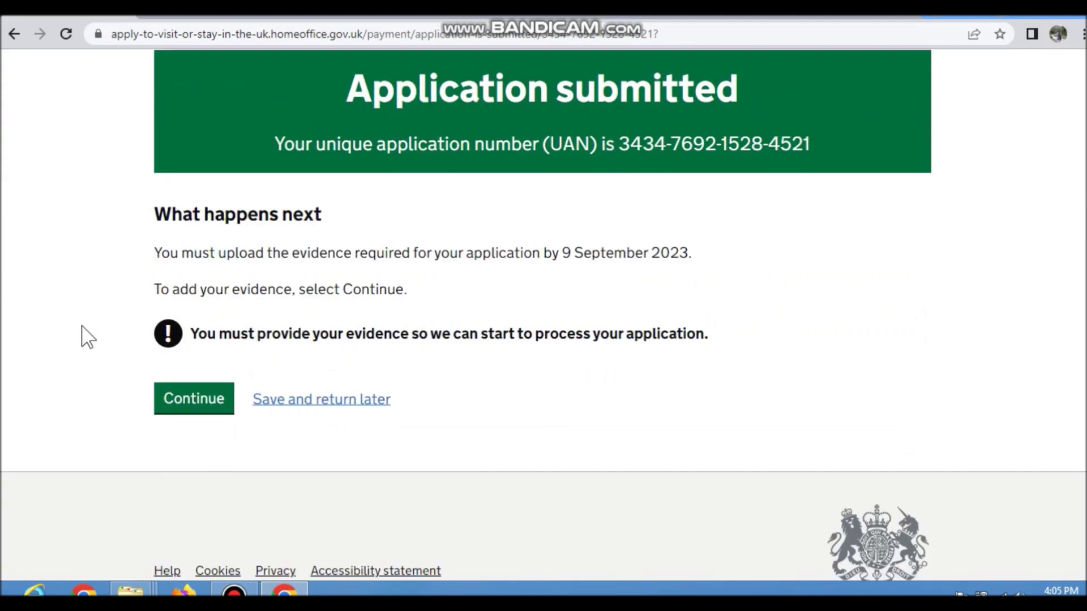
{"action": "scroll", "coordinate": [96, 340], "scroll_direction": "down", "scroll_amount": 1}
{"action": "left_click_drag", "start_coordinate": [236, 269], "coordinate": [668, 275]}
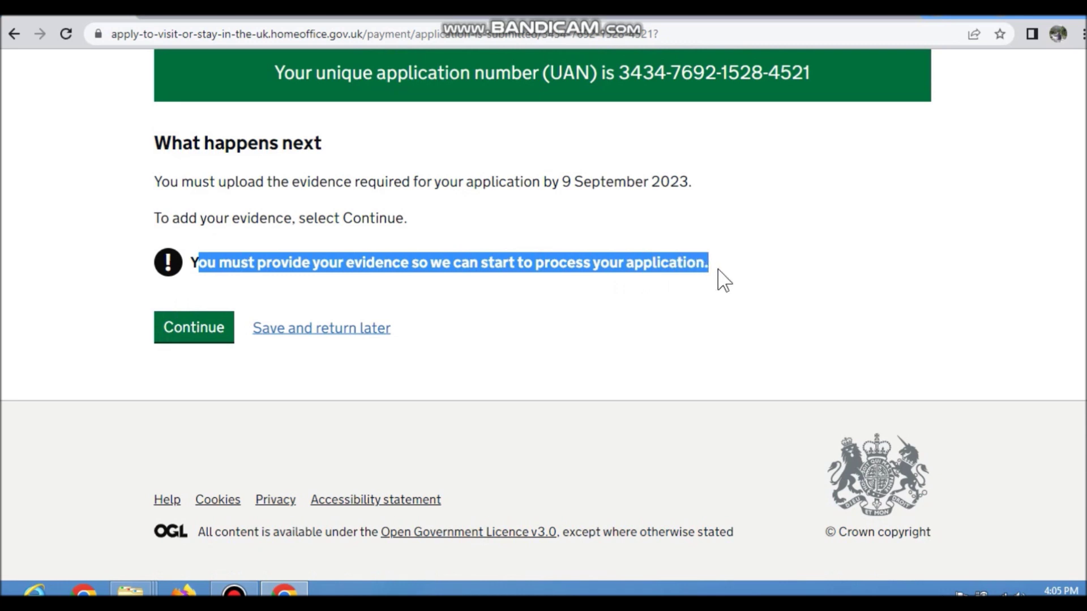
{"action": "left_click", "coordinate": [182, 342]}
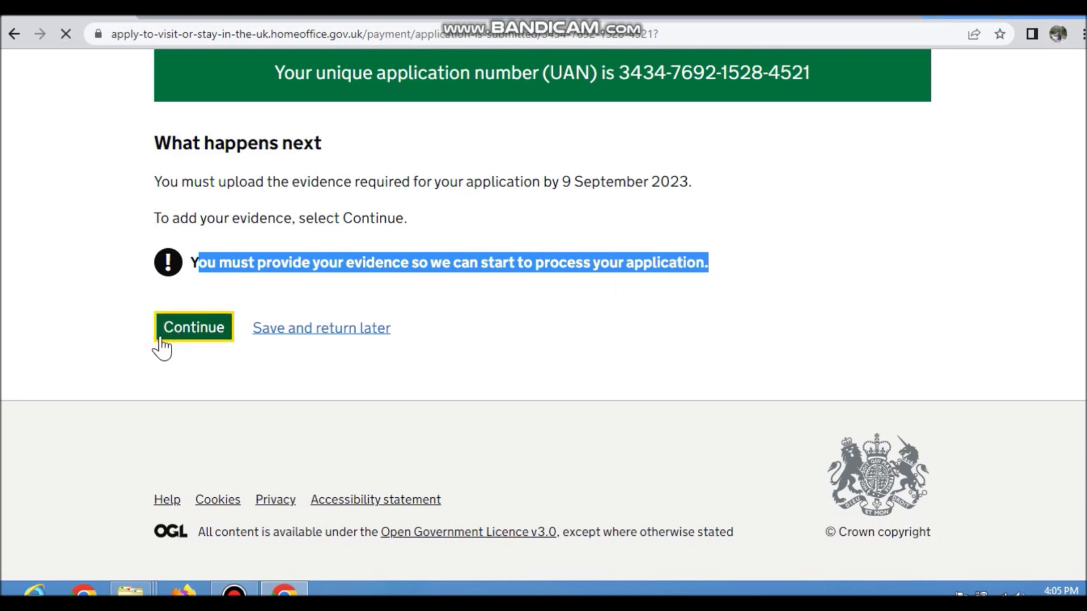
{"action": "scroll", "coordinate": [4, 353], "scroll_direction": "down", "scroll_amount": 3}
{"action": "scroll", "coordinate": [4, 345], "scroll_direction": "down", "scroll_amount": 10}
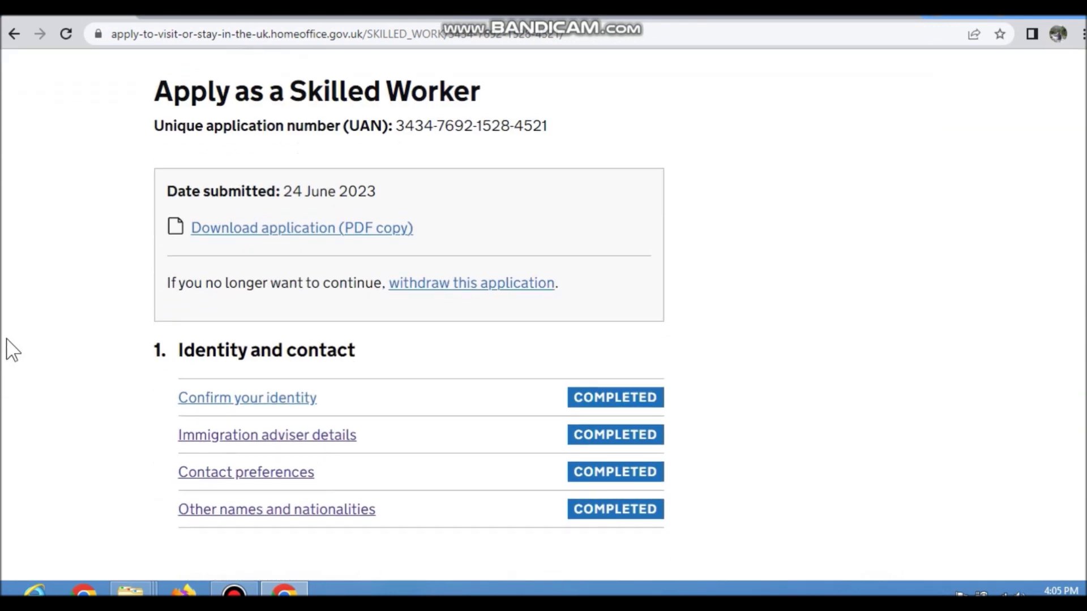
{"action": "scroll", "coordinate": [7, 347], "scroll_direction": "down", "scroll_amount": 10}
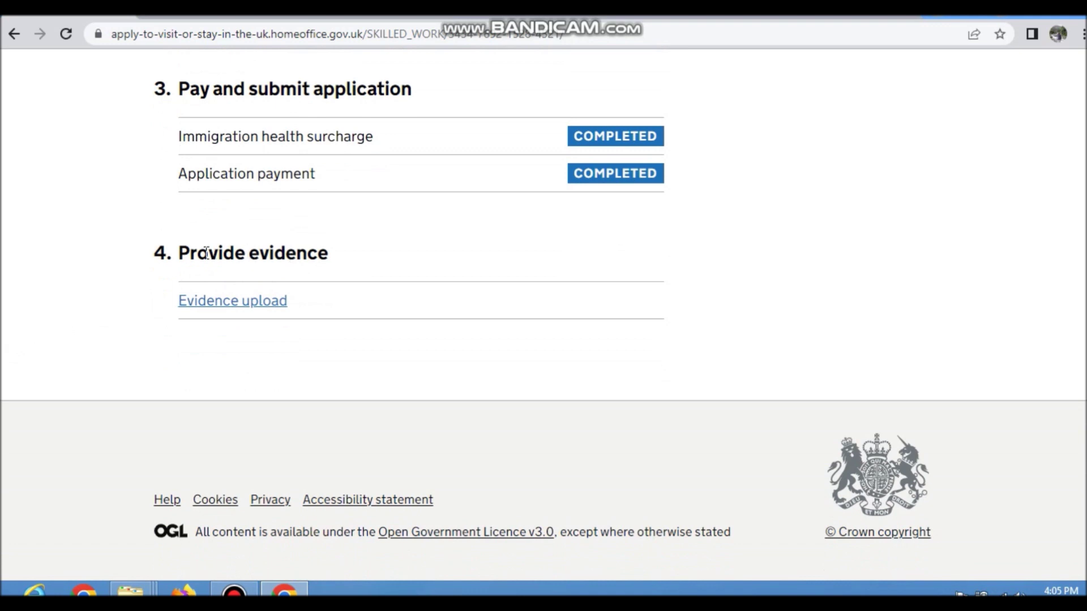
Step: Open Evidence upload, check that no evidence is needed, and confirm and submit
{"action": "left_click", "coordinate": [223, 310]}
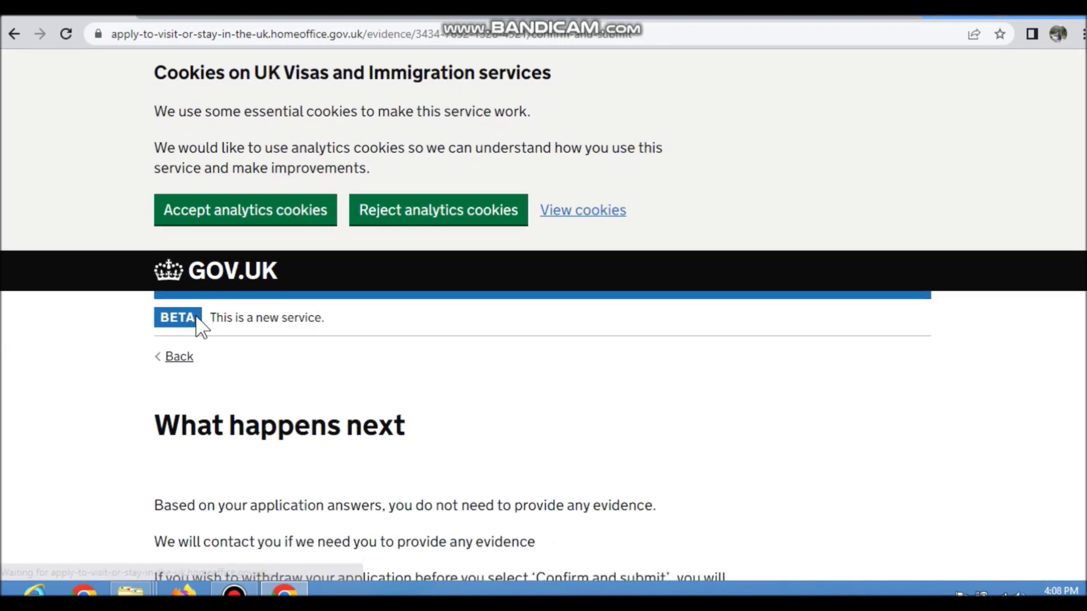
{"action": "scroll", "coordinate": [186, 317], "scroll_direction": "down", "scroll_amount": 4}
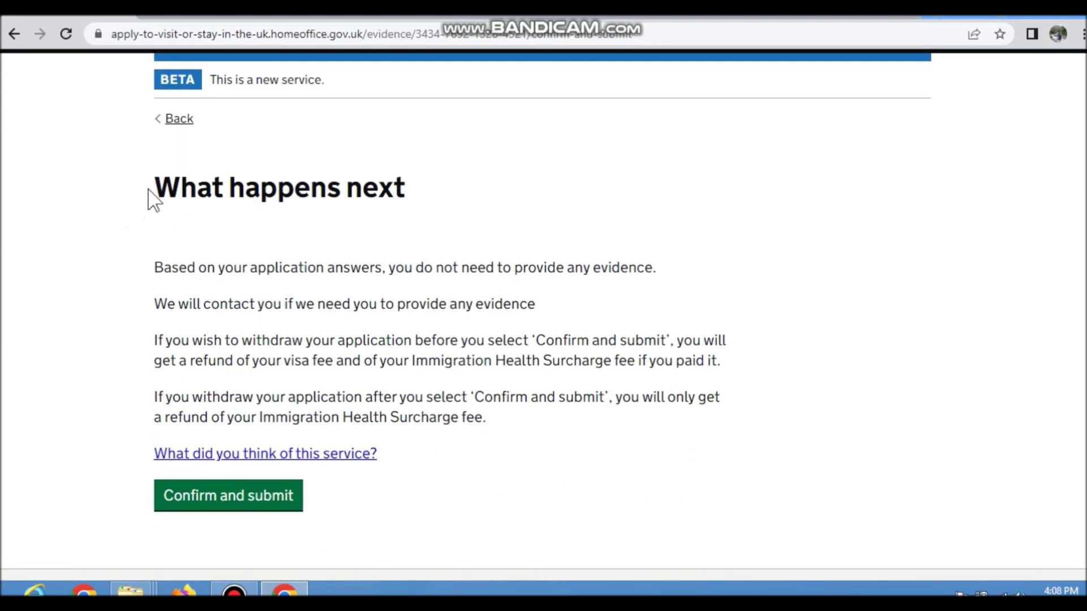
{"action": "left_click_drag", "start_coordinate": [152, 189], "coordinate": [408, 189]}
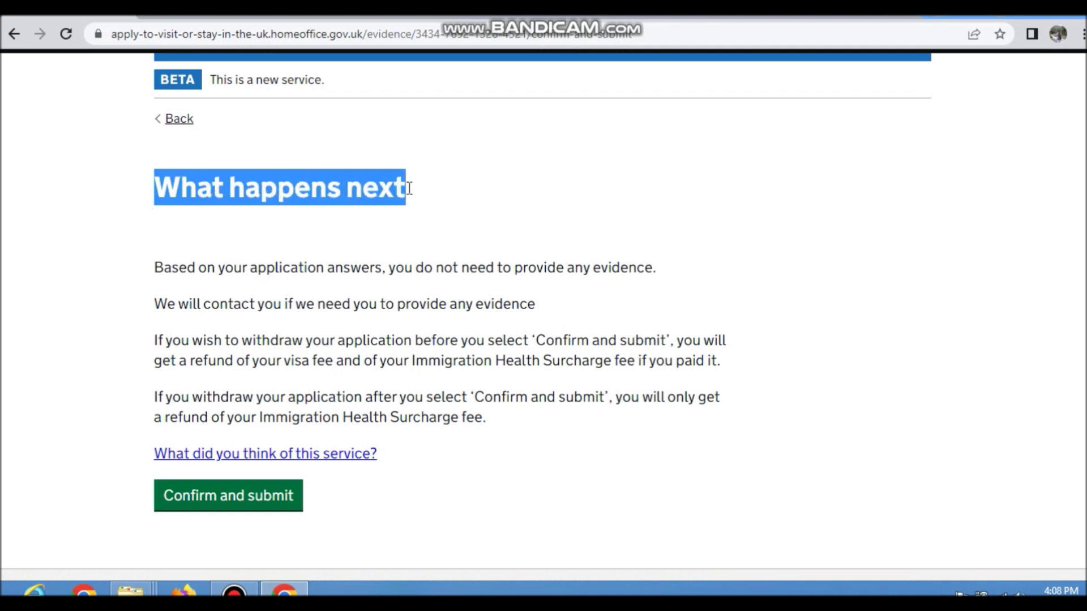
{"action": "left_click", "coordinate": [456, 234]}
{"action": "left_click_drag", "start_coordinate": [192, 267], "coordinate": [302, 271]}
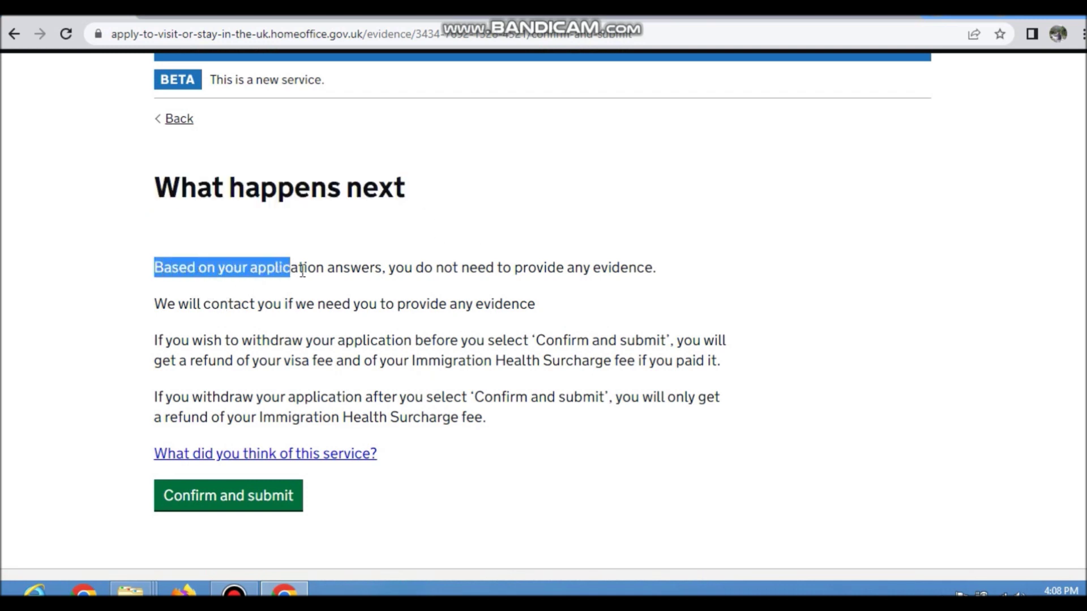
{"action": "left_click_drag", "start_coordinate": [376, 271], "coordinate": [618, 270]}
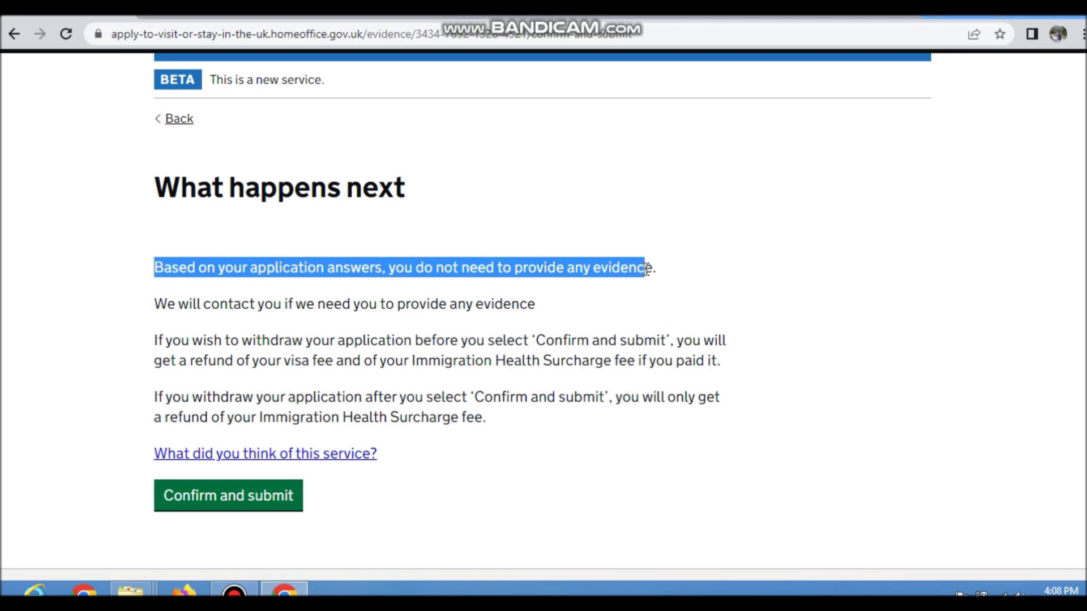
{"action": "scroll", "coordinate": [453, 351], "scroll_direction": "down", "scroll_amount": 2}
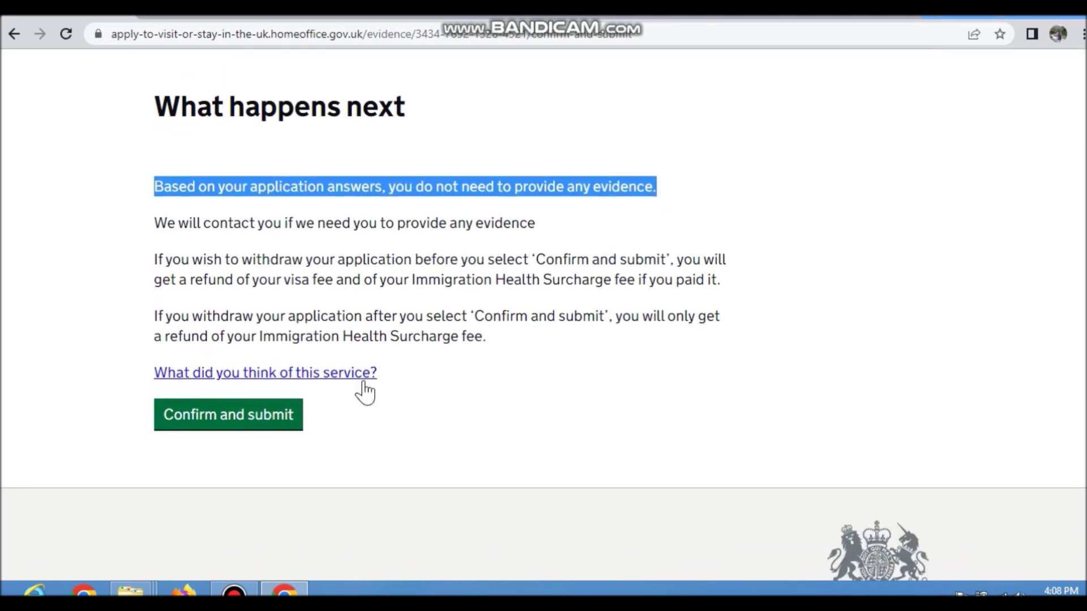
{"action": "left_click", "coordinate": [243, 427]}
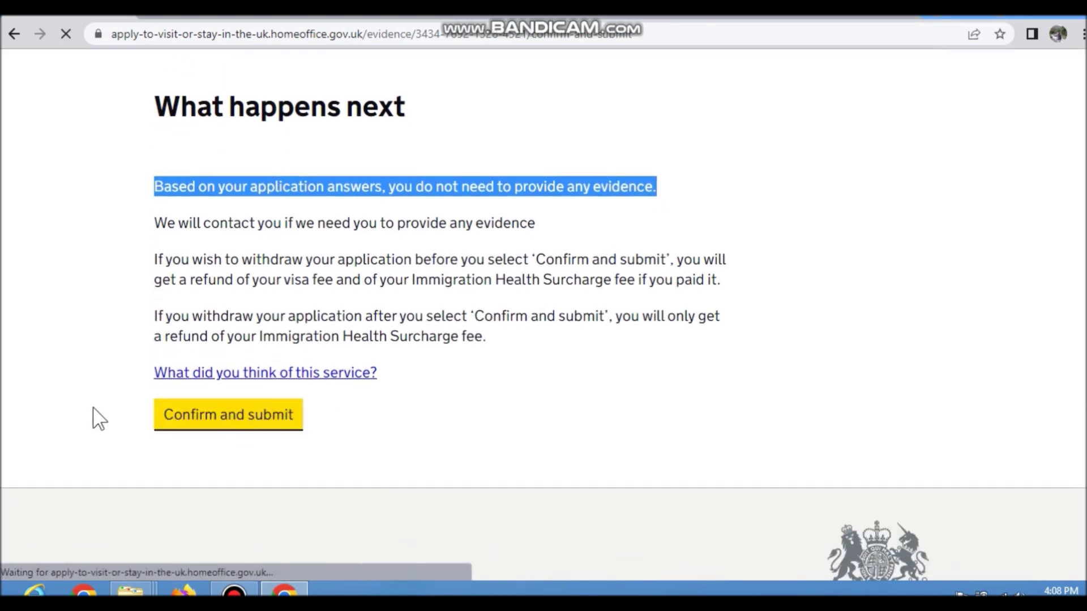